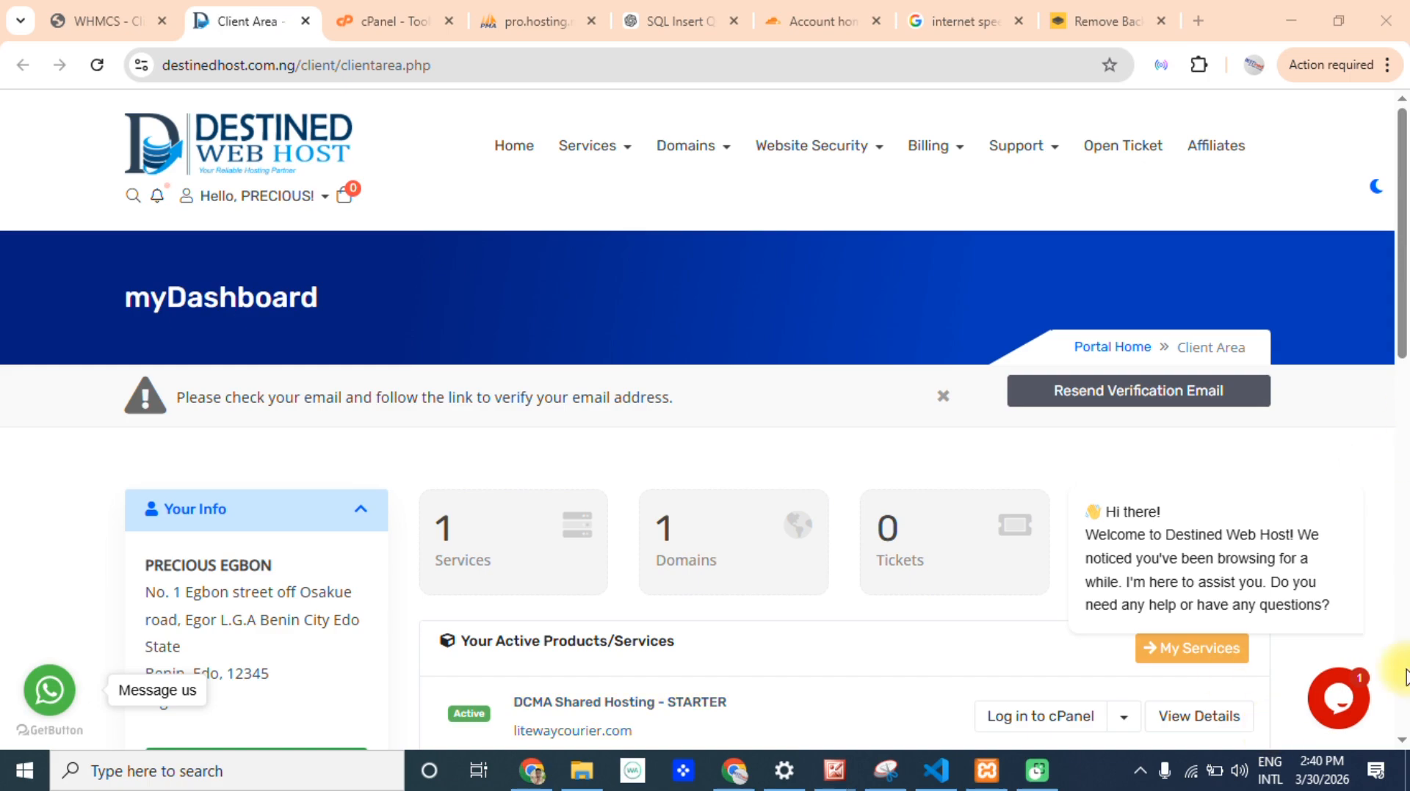
Open the intoDNS report for topgroupfx.top in place of the internet speed test page.
left_click(914, 15)
left_click(847, 57)
type("intr")
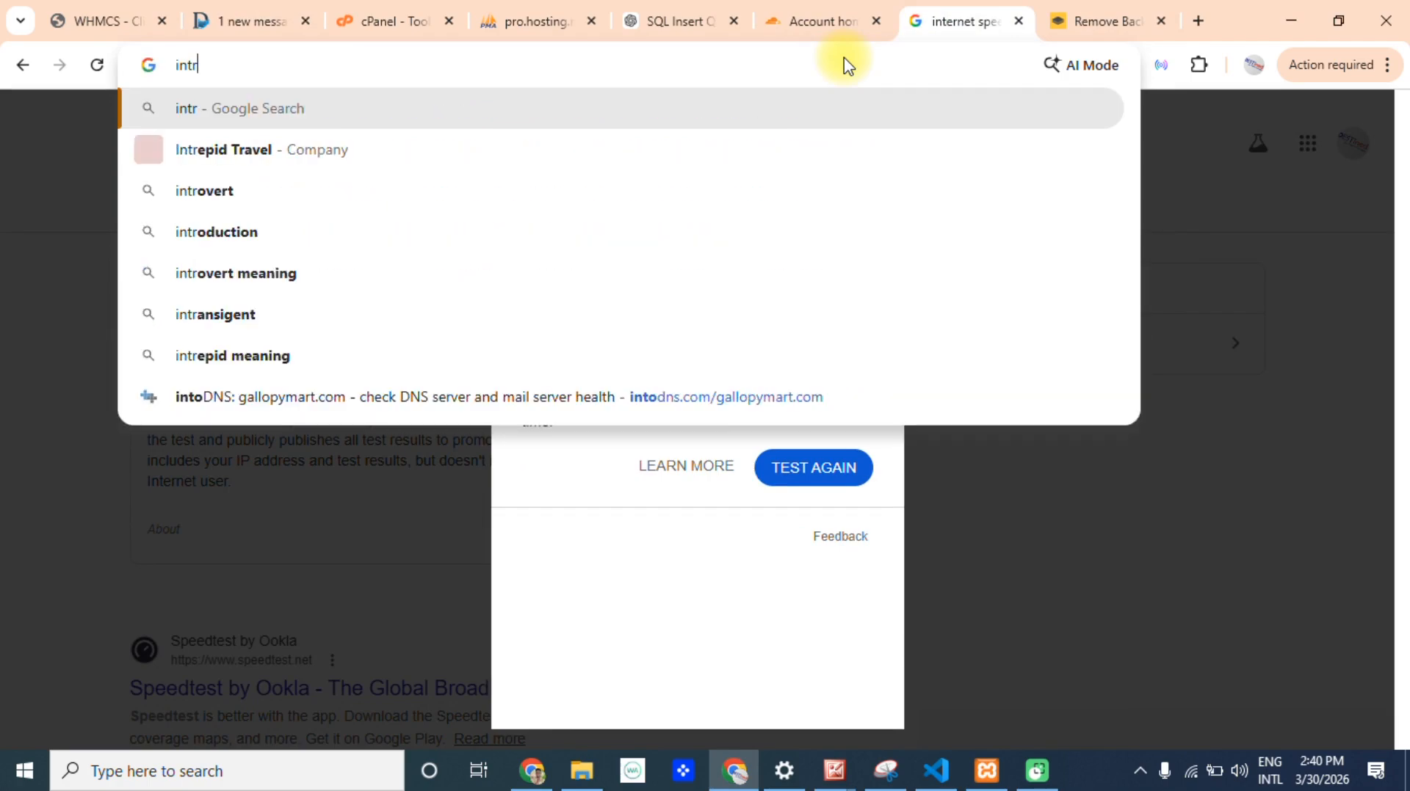
key("BackSpace")
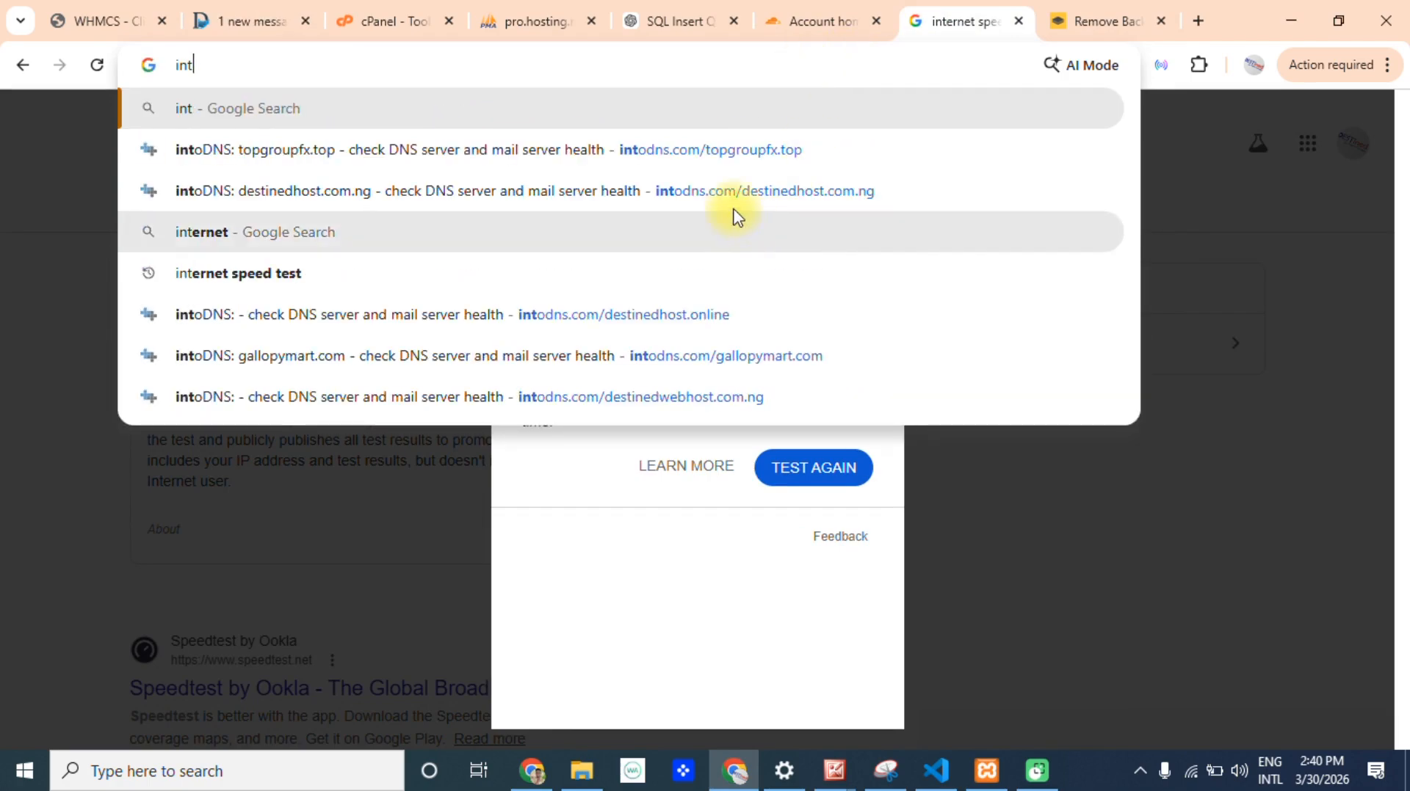
left_click(709, 165)
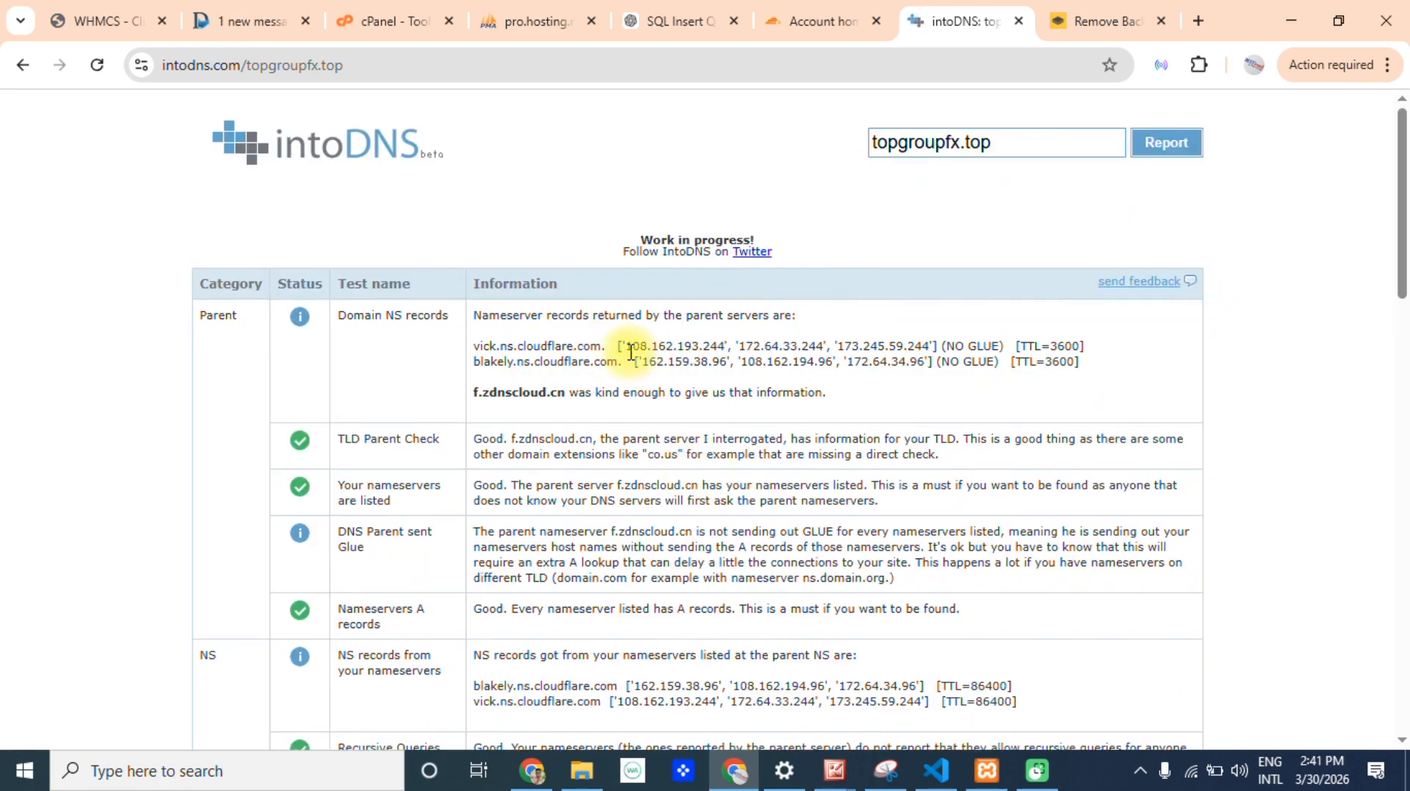
Examine the IP addresses of the two Cloudflare nameservers in the report's parent NS records.
left_click_drag(627, 346, 904, 346)
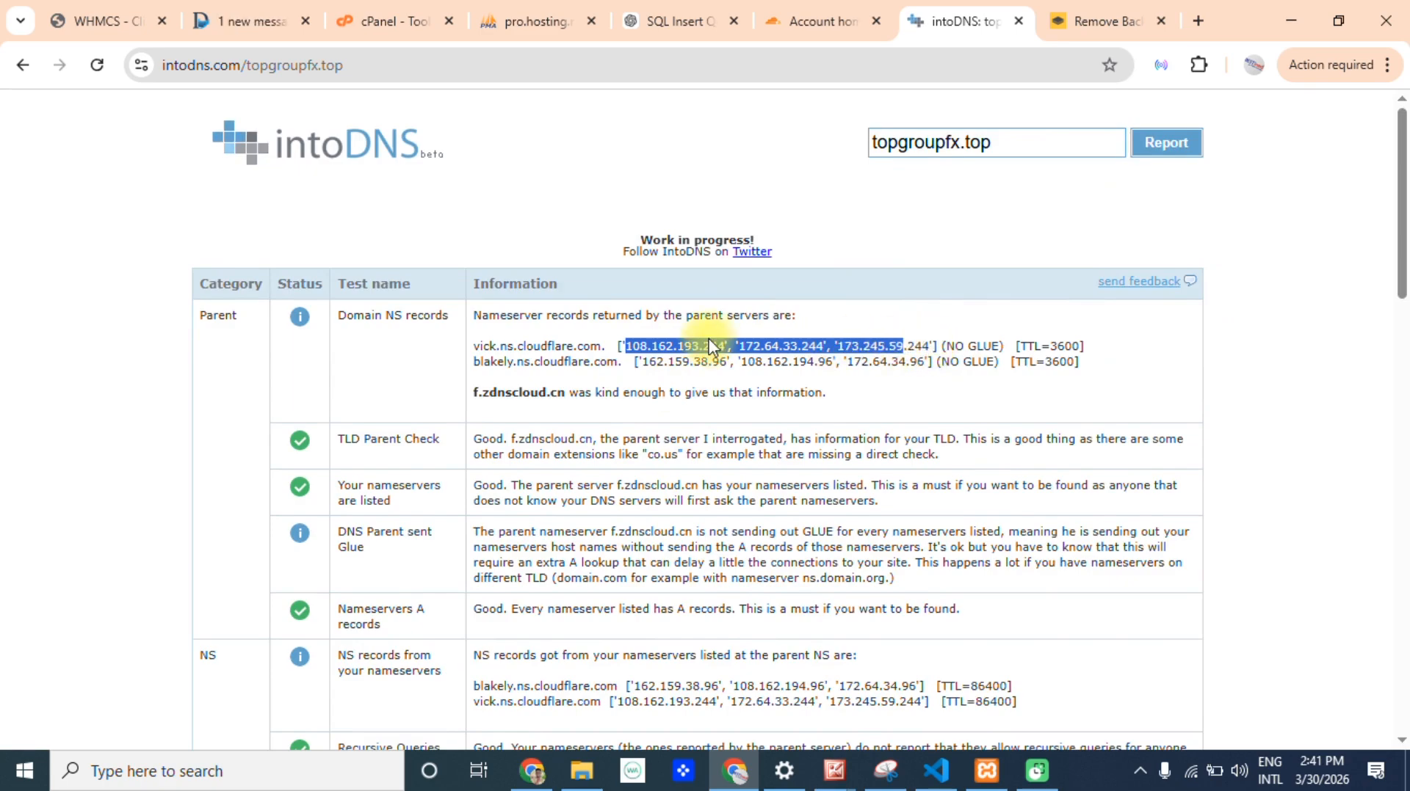
left_click_drag(643, 365, 927, 365)
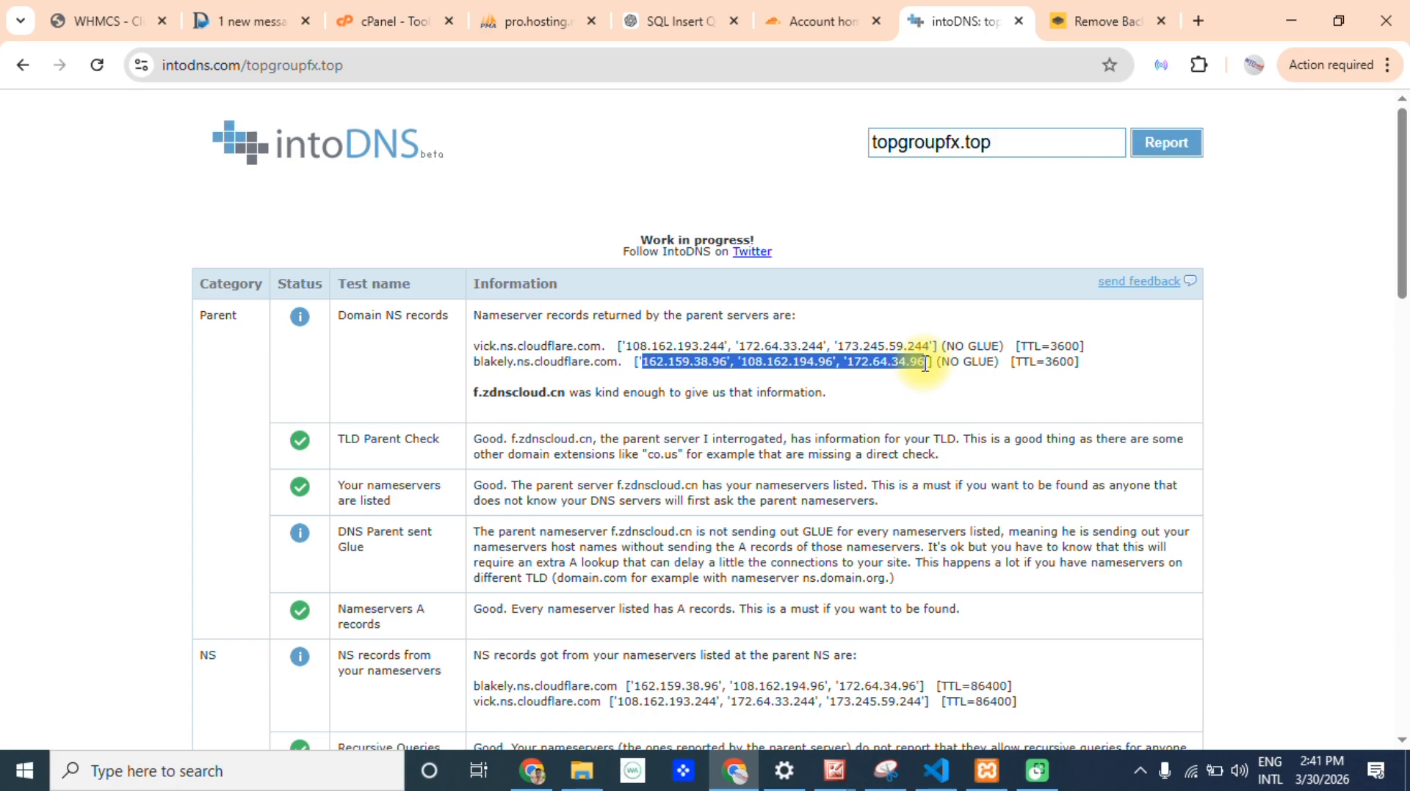
left_click_drag(929, 346, 631, 343)
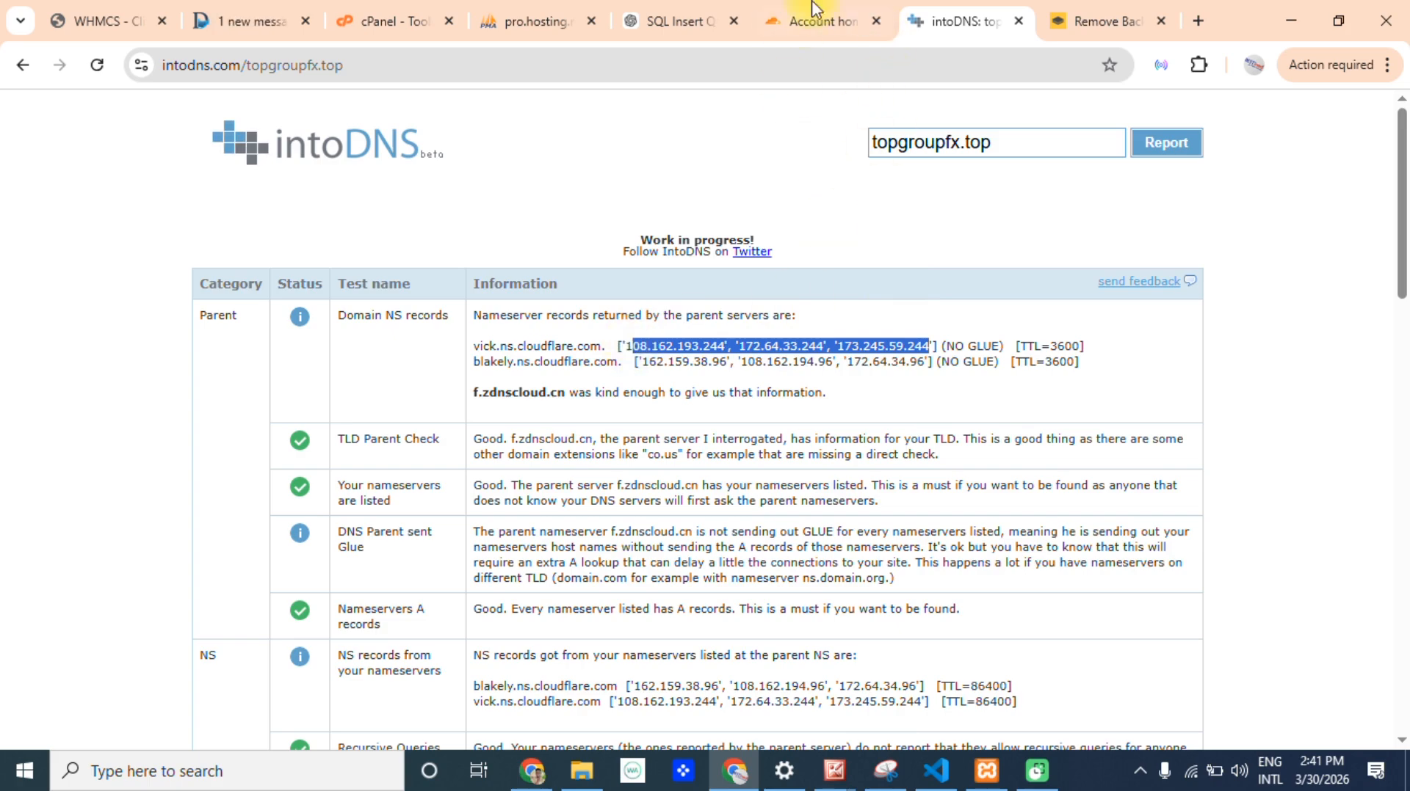
Run the intoDNS report for litewaycourier.com and examine its parent nameserver records.
left_click_drag(1070, 142, 772, 139)
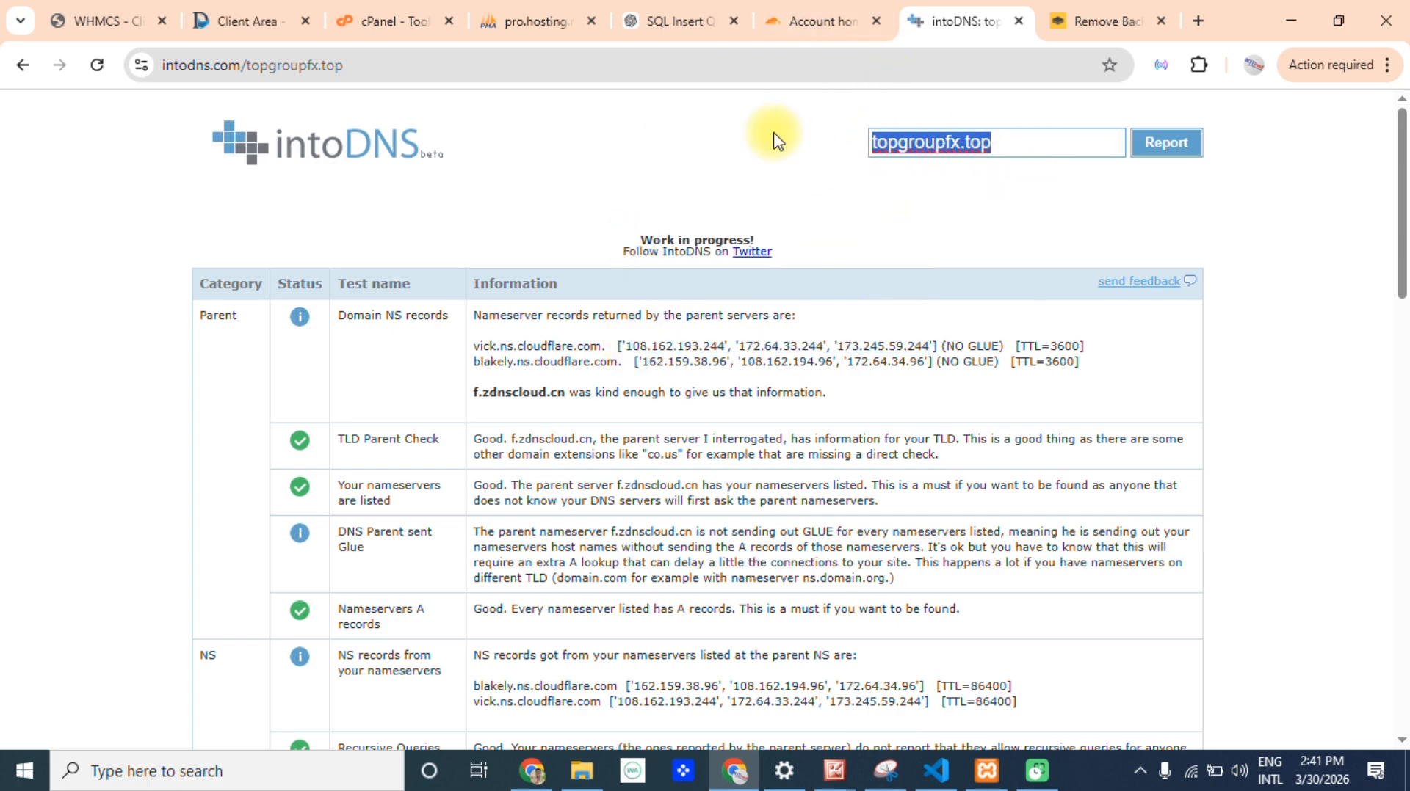
type("liit")
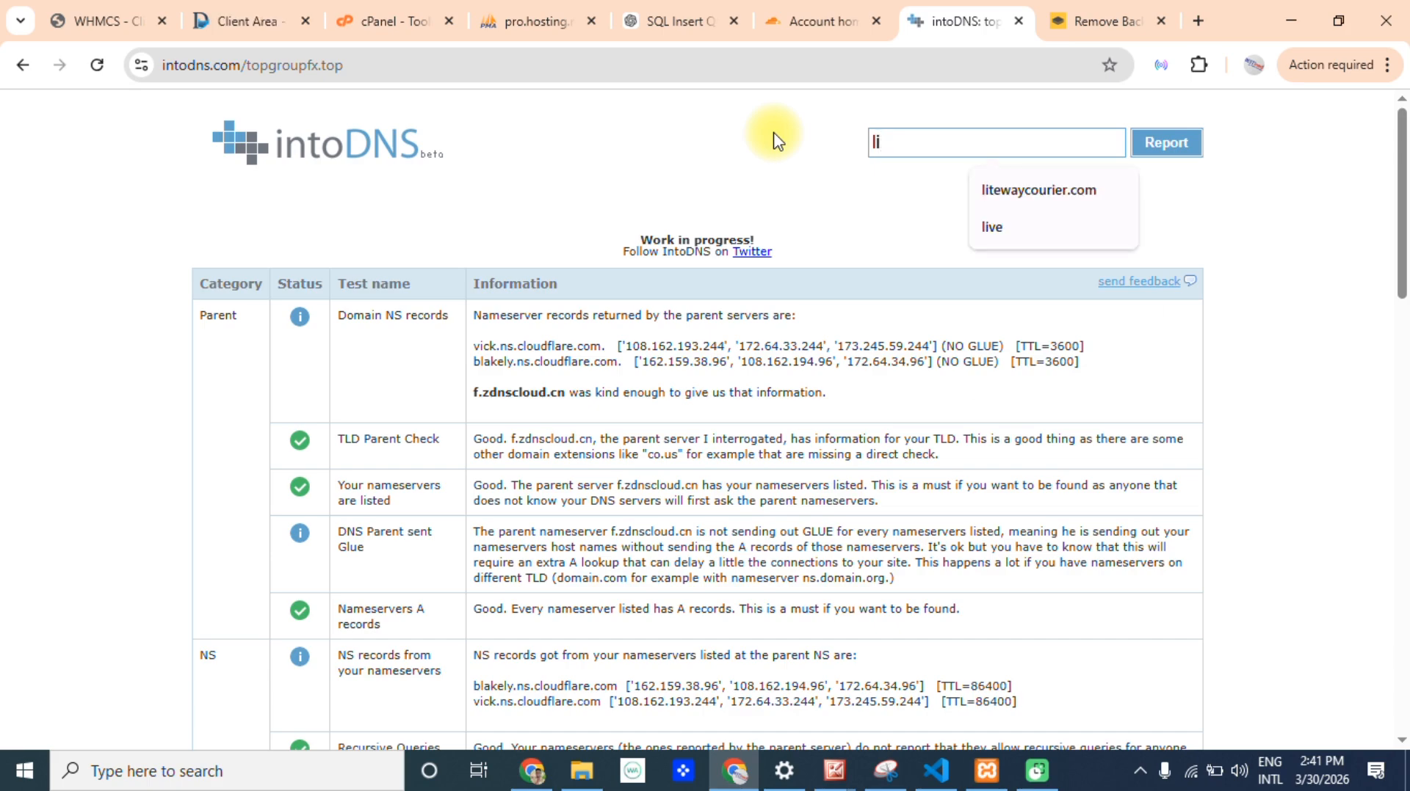
left_click(1051, 197)
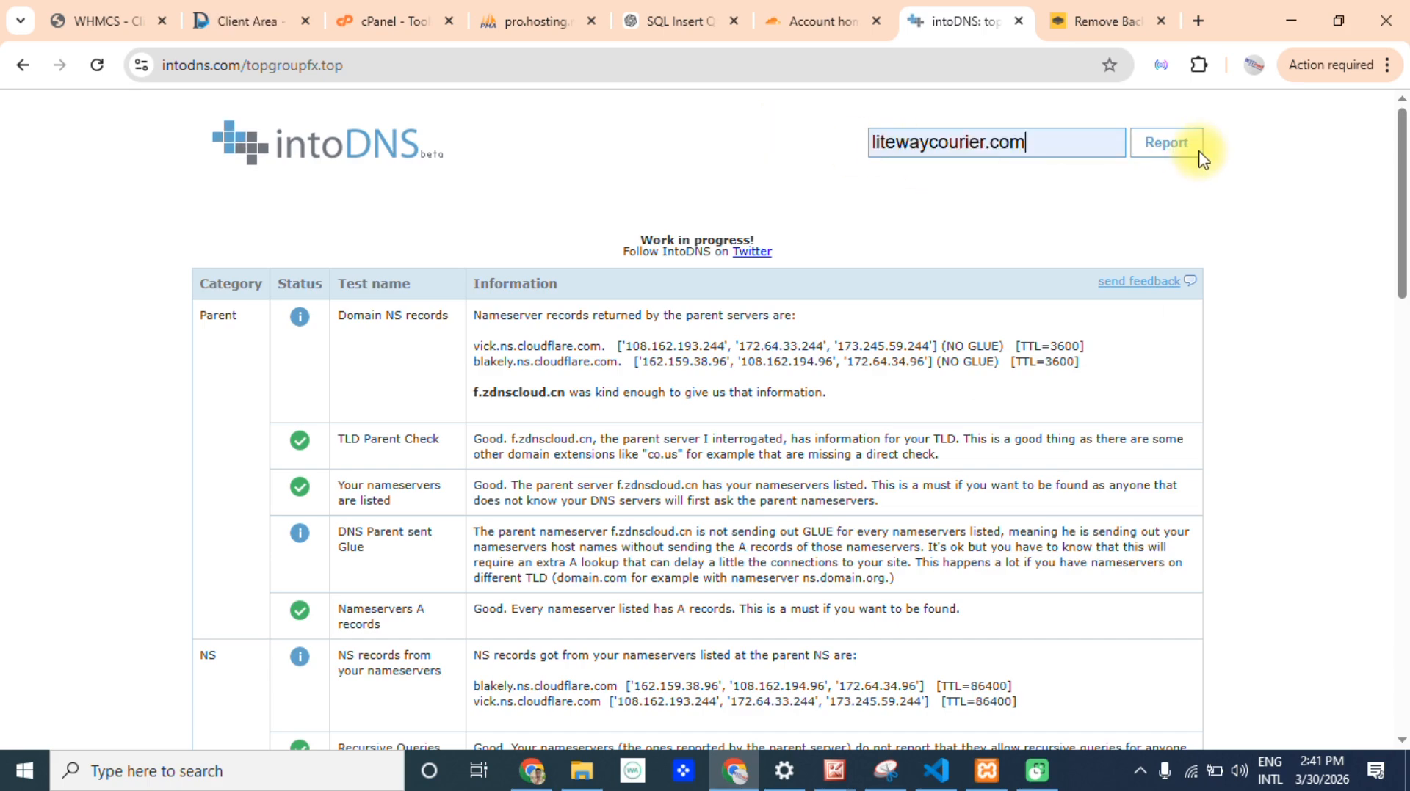
left_click(1188, 151)
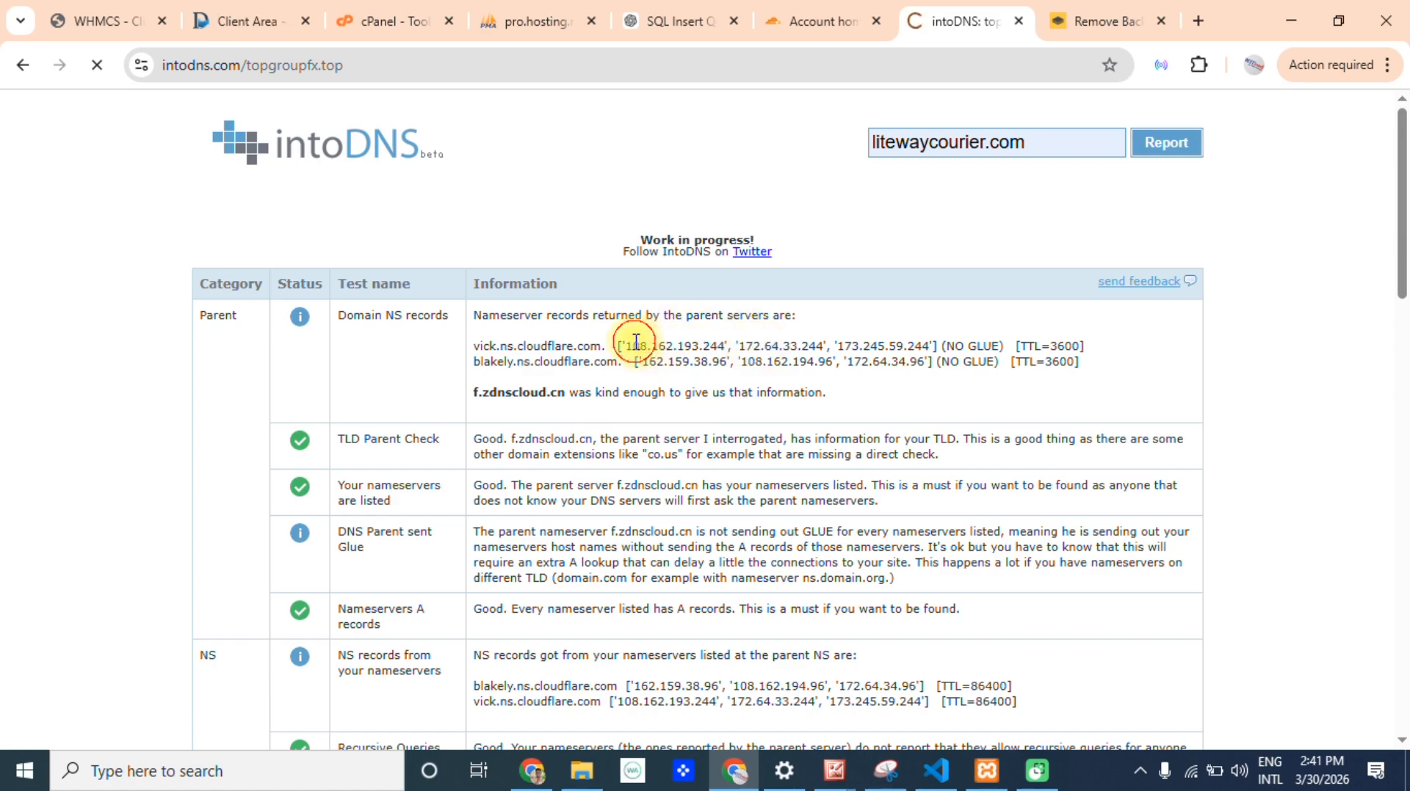
left_click_drag(634, 347, 899, 363)
Select the whole domain name litewaycourier.com in the report's domain field.
left_click(1030, 141)
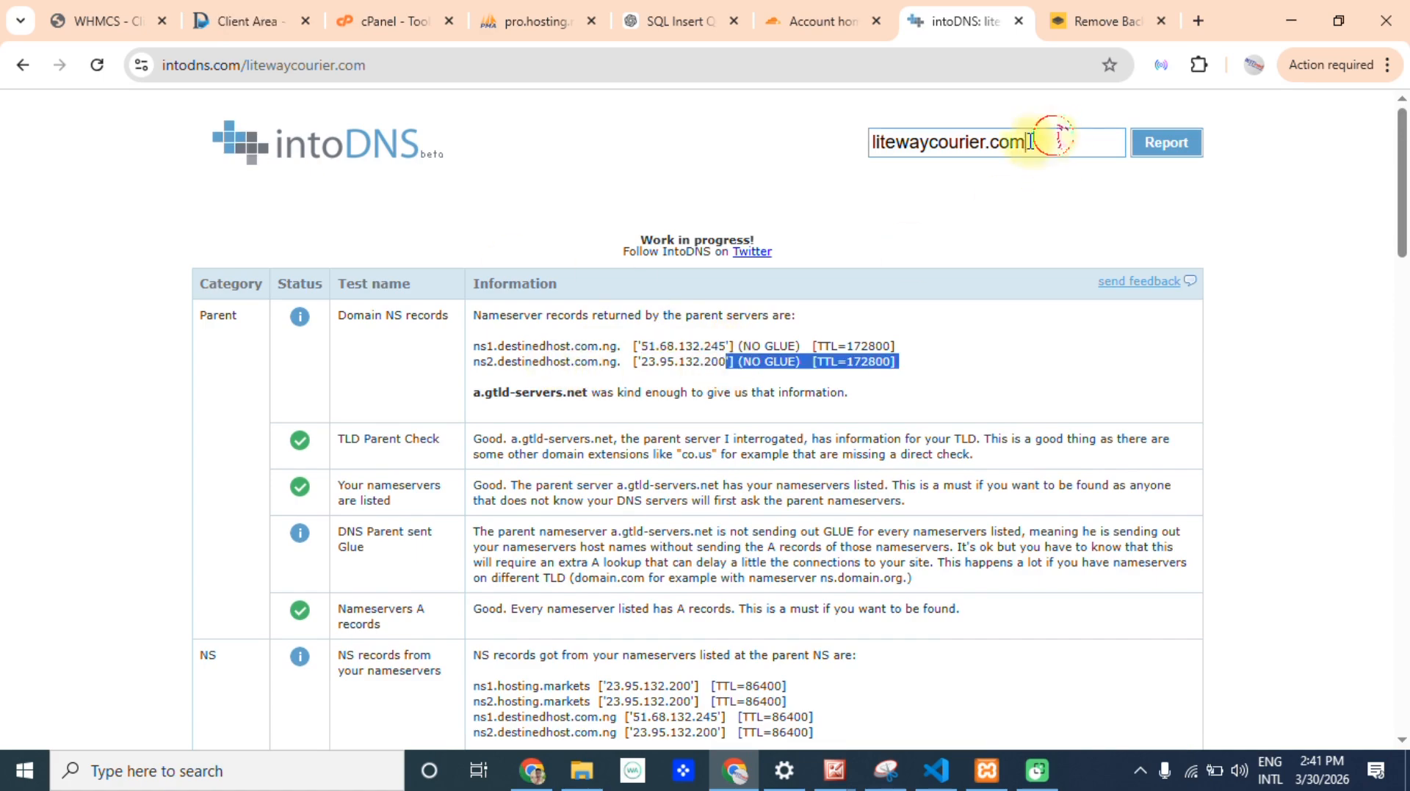
double_click(1031, 141)
left_click_drag(1405, 208, 1380, 37)
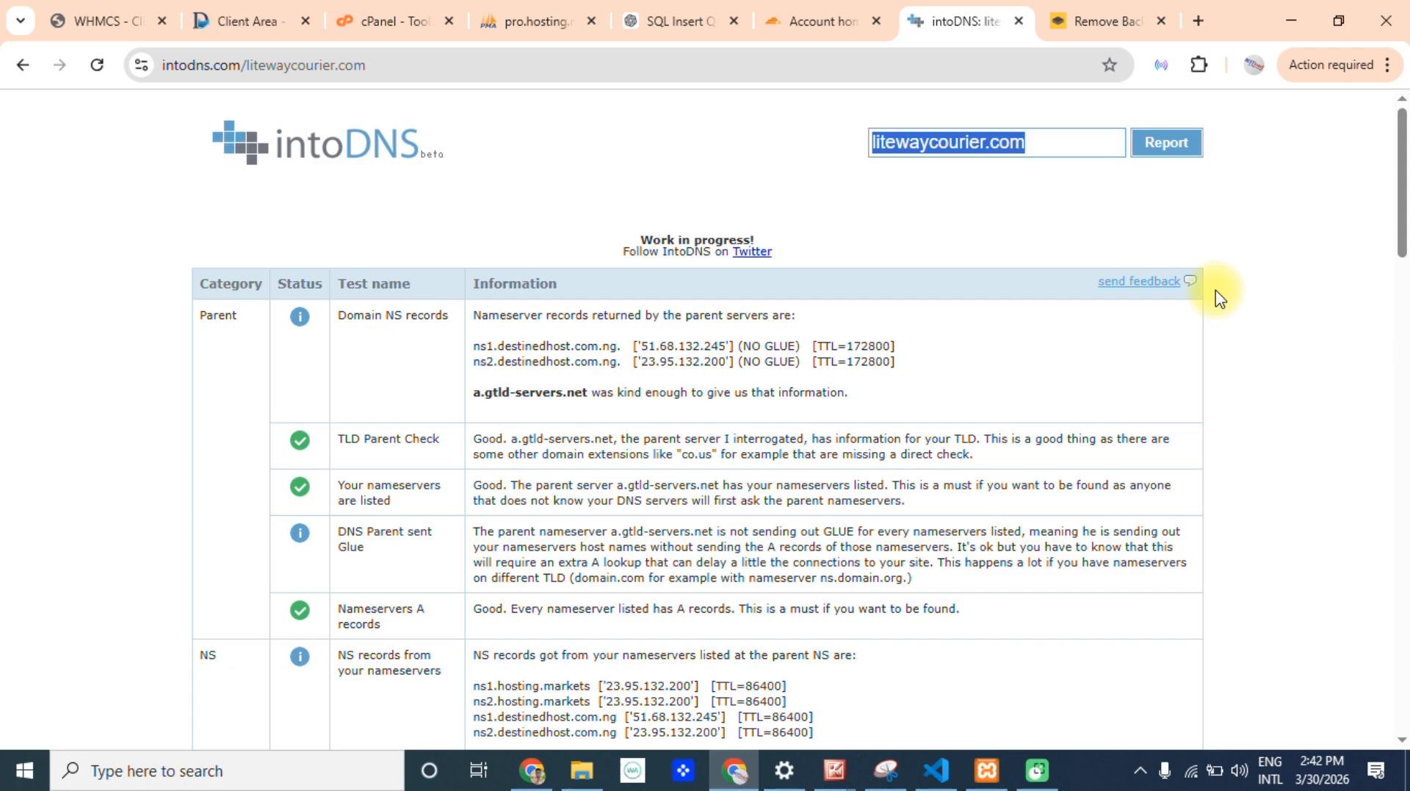
left_click(1043, 148)
left_click_drag(1044, 147, 871, 164)
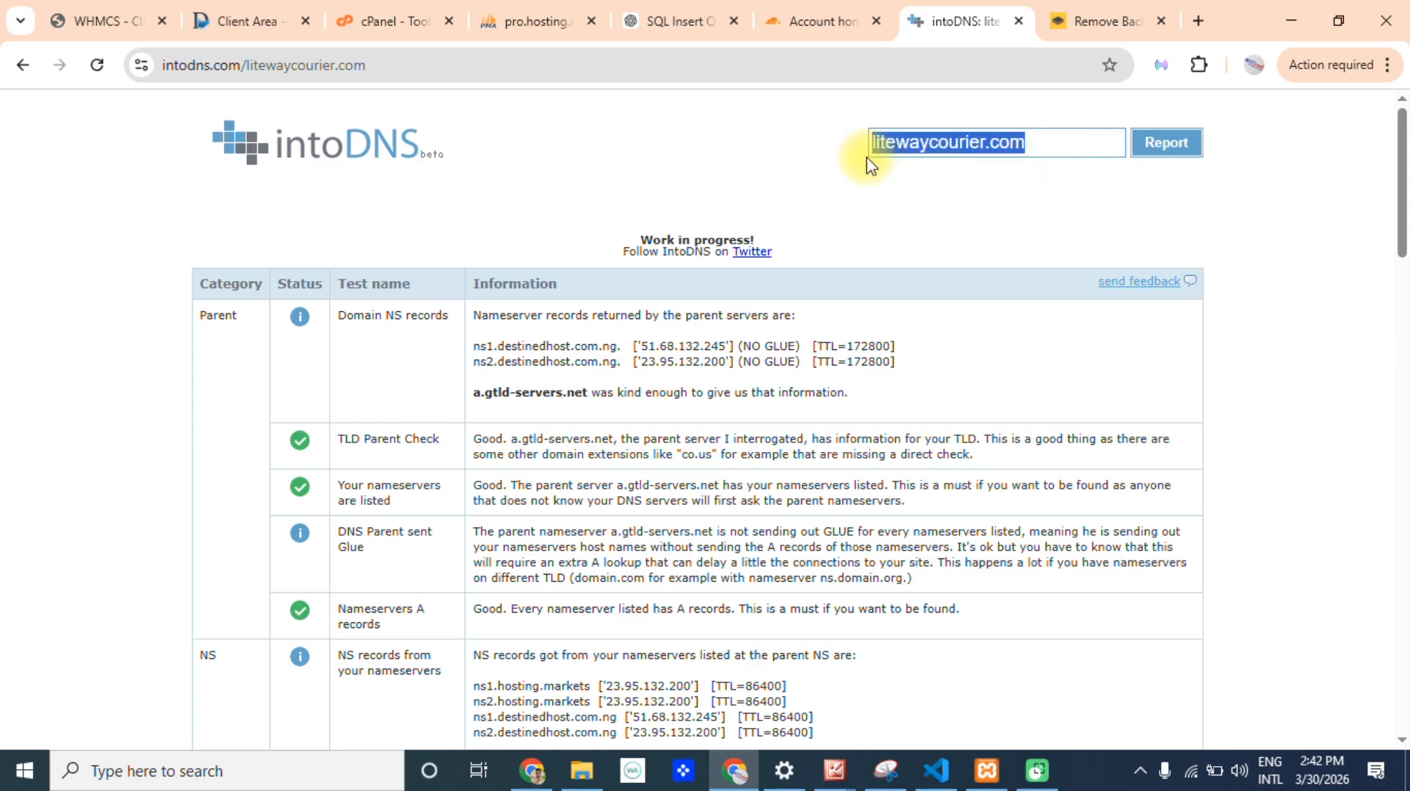
Switch to the Destined Web Host client area, open the domains list and highlight litewaycourier.com.
left_click(209, 21)
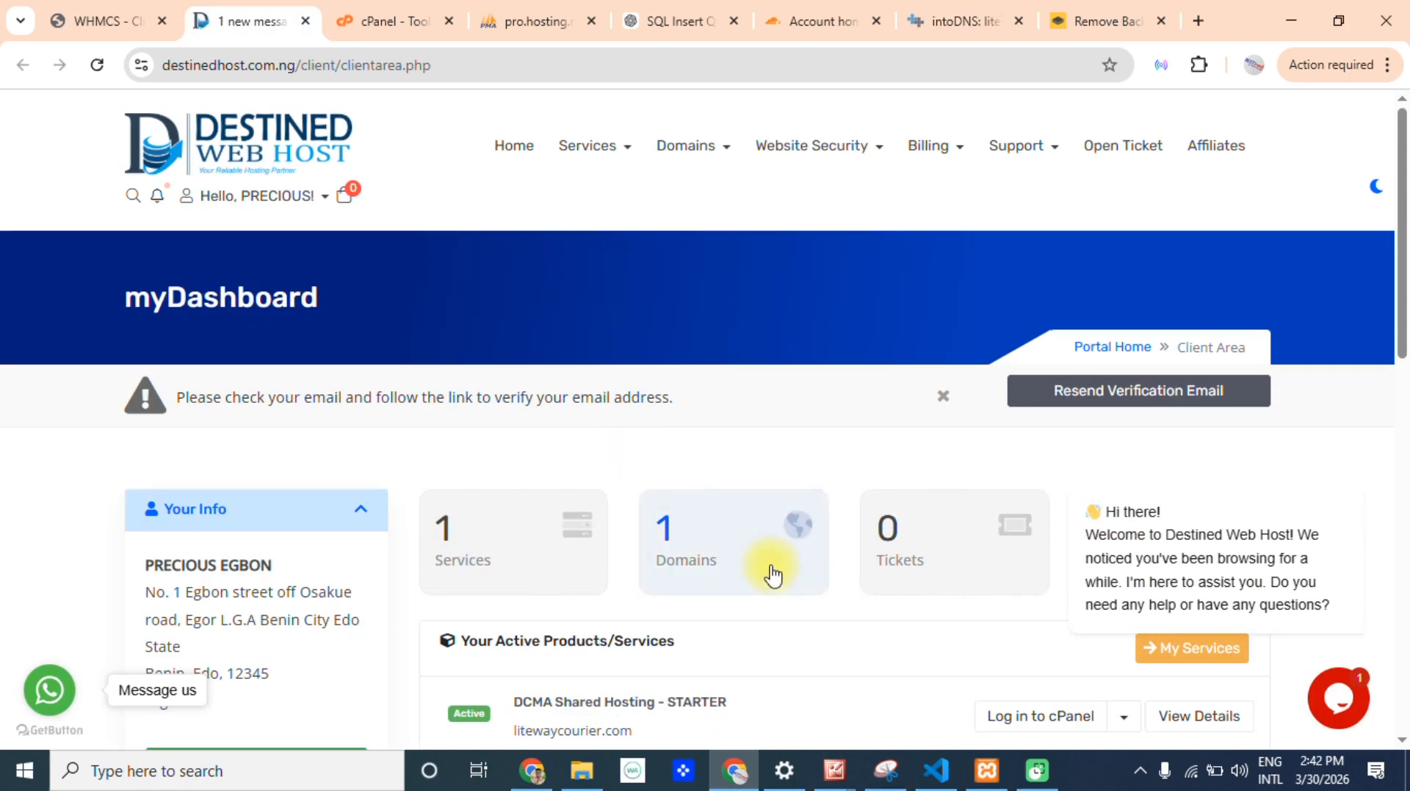
left_click_drag(1403, 182, 1388, 155)
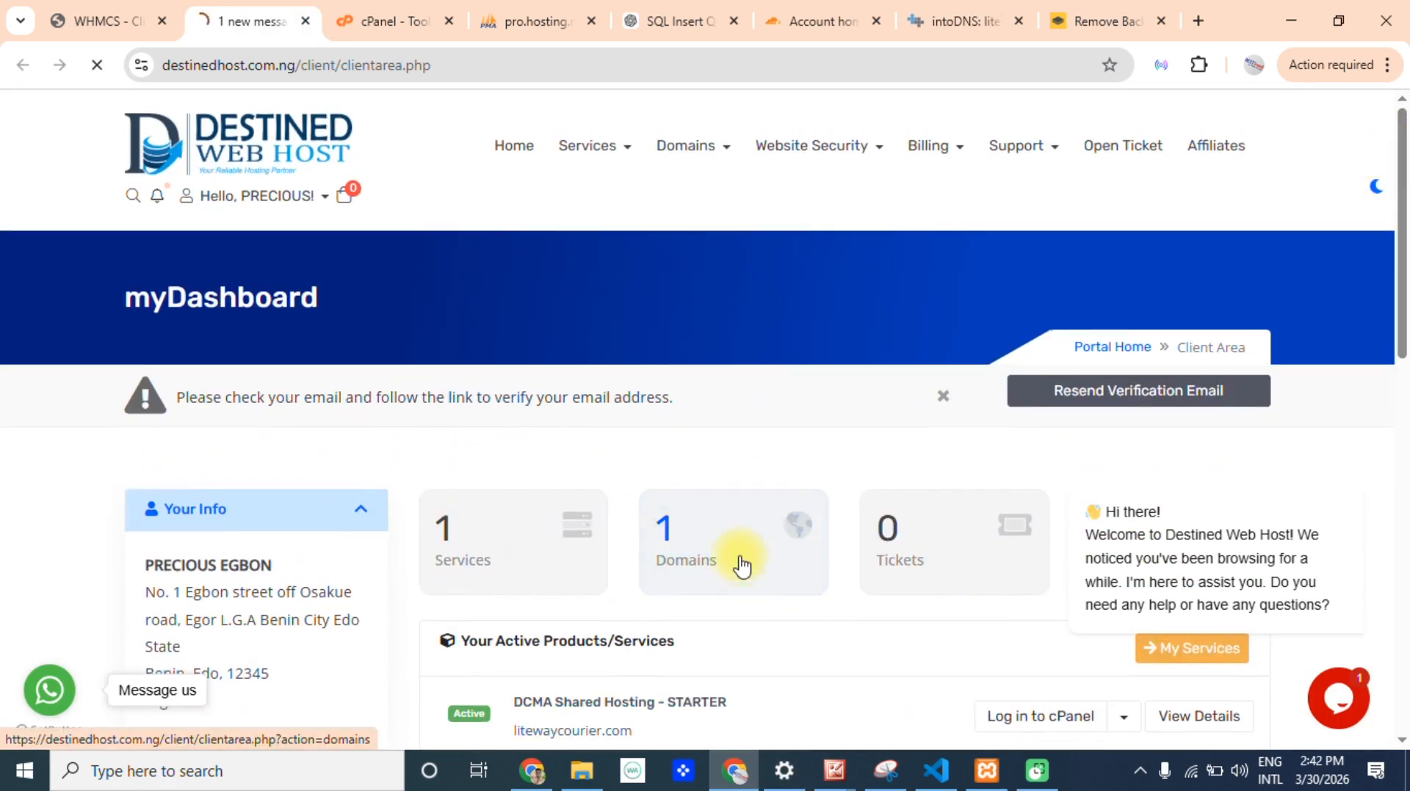
left_click(763, 556)
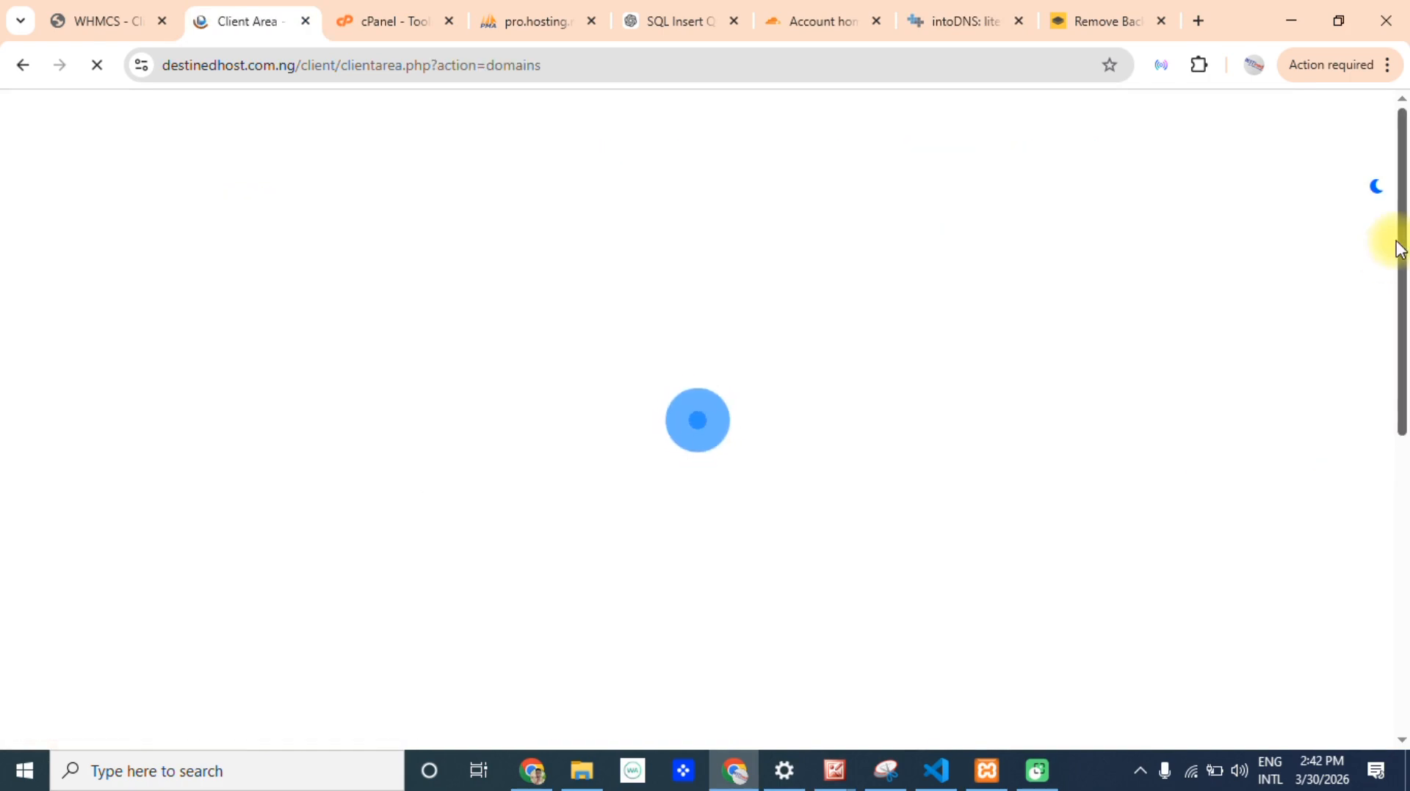
left_click_drag(1406, 243, 1404, 382)
left_click_drag(787, 351, 625, 356)
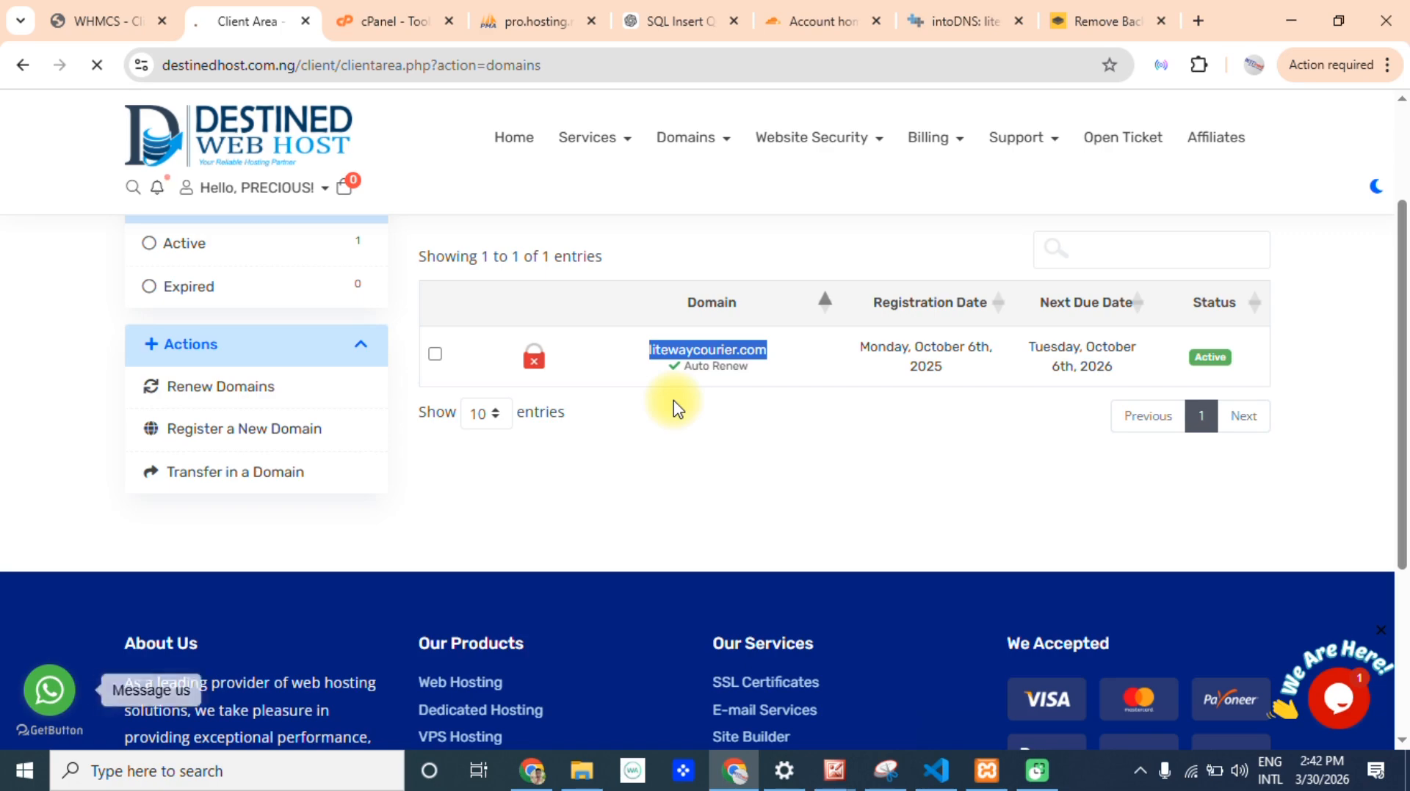
Switch to Cloudflare and load the account home from the base address dash.cloudflare.com.
left_click(798, 16)
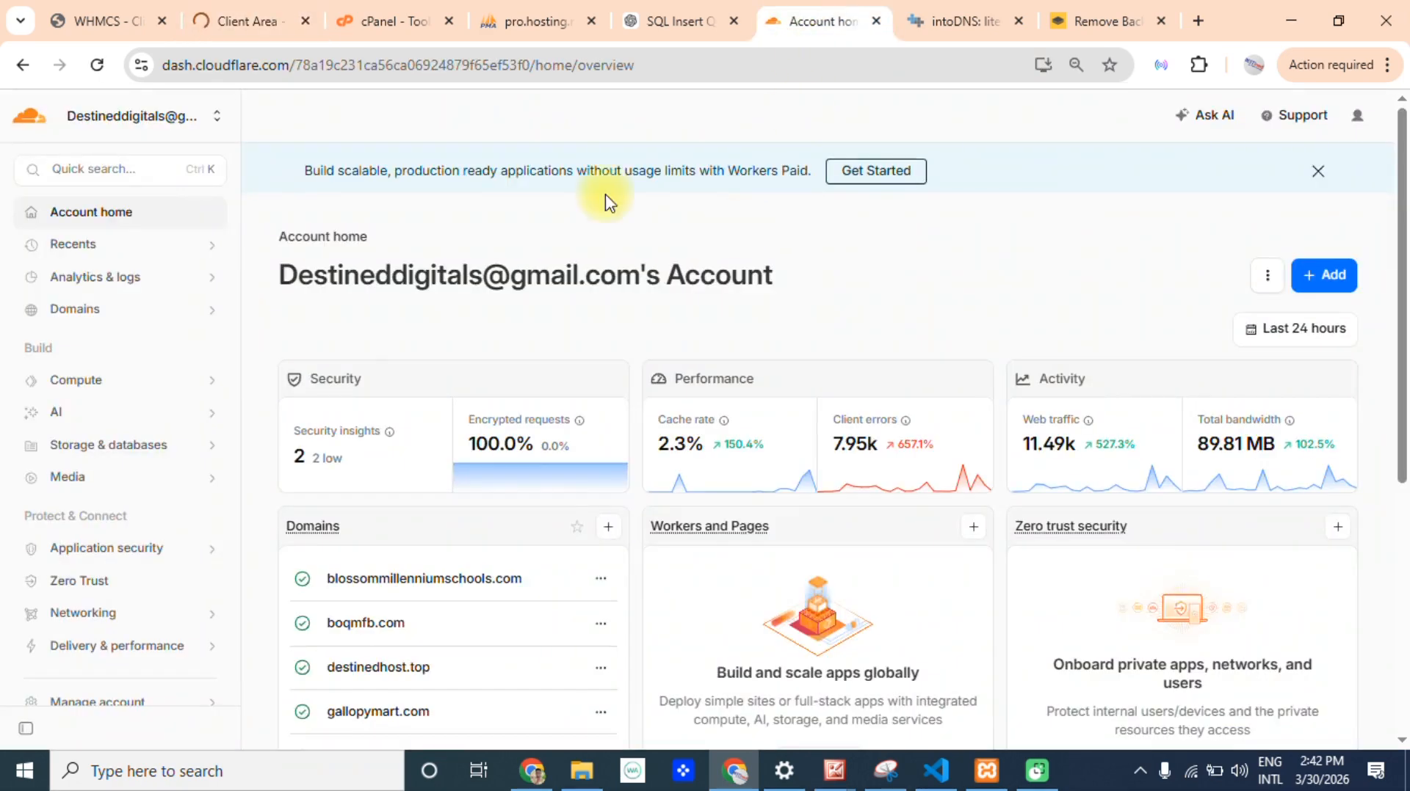
left_click(624, 66)
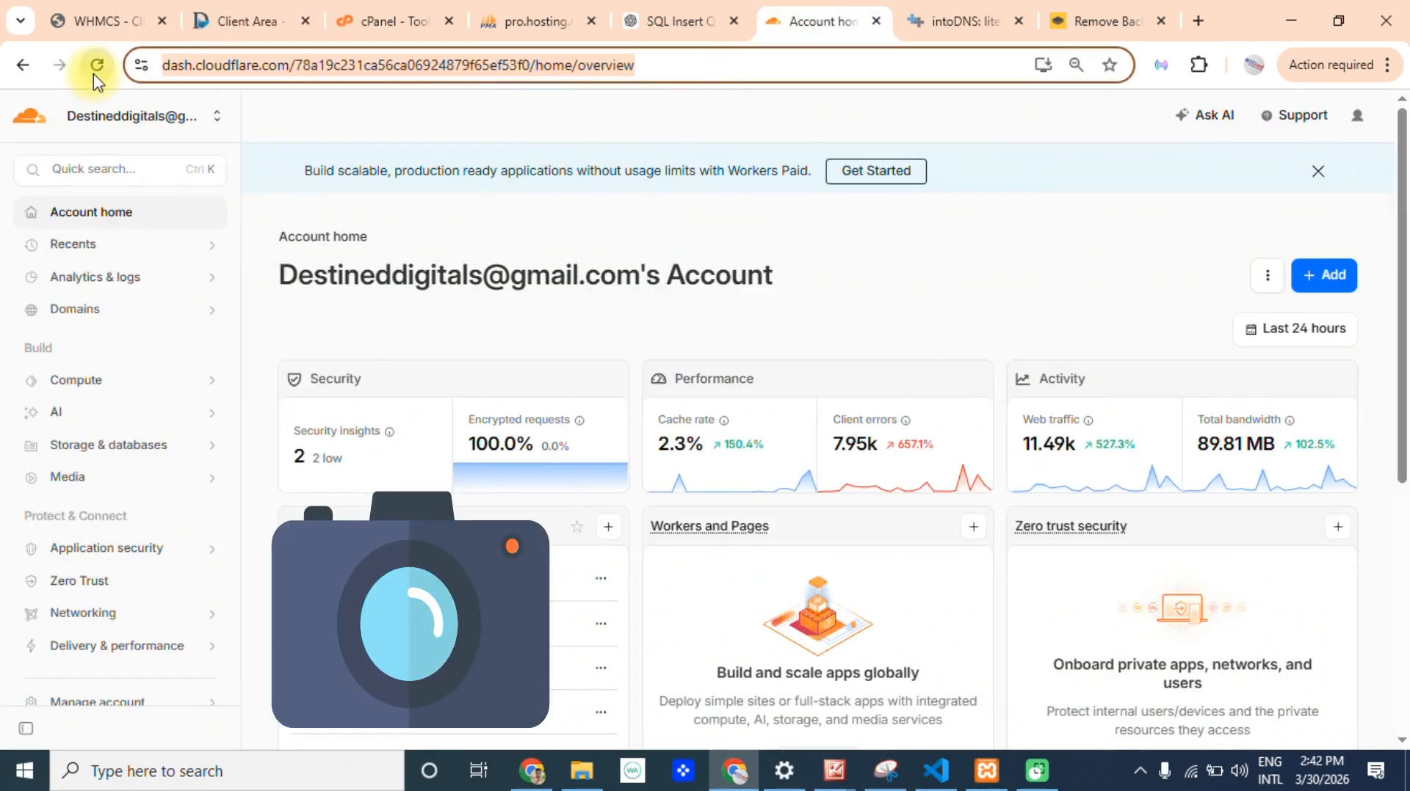
type("cl")
key("BackSpace")
key("BackSpace")
key("BackSpace")
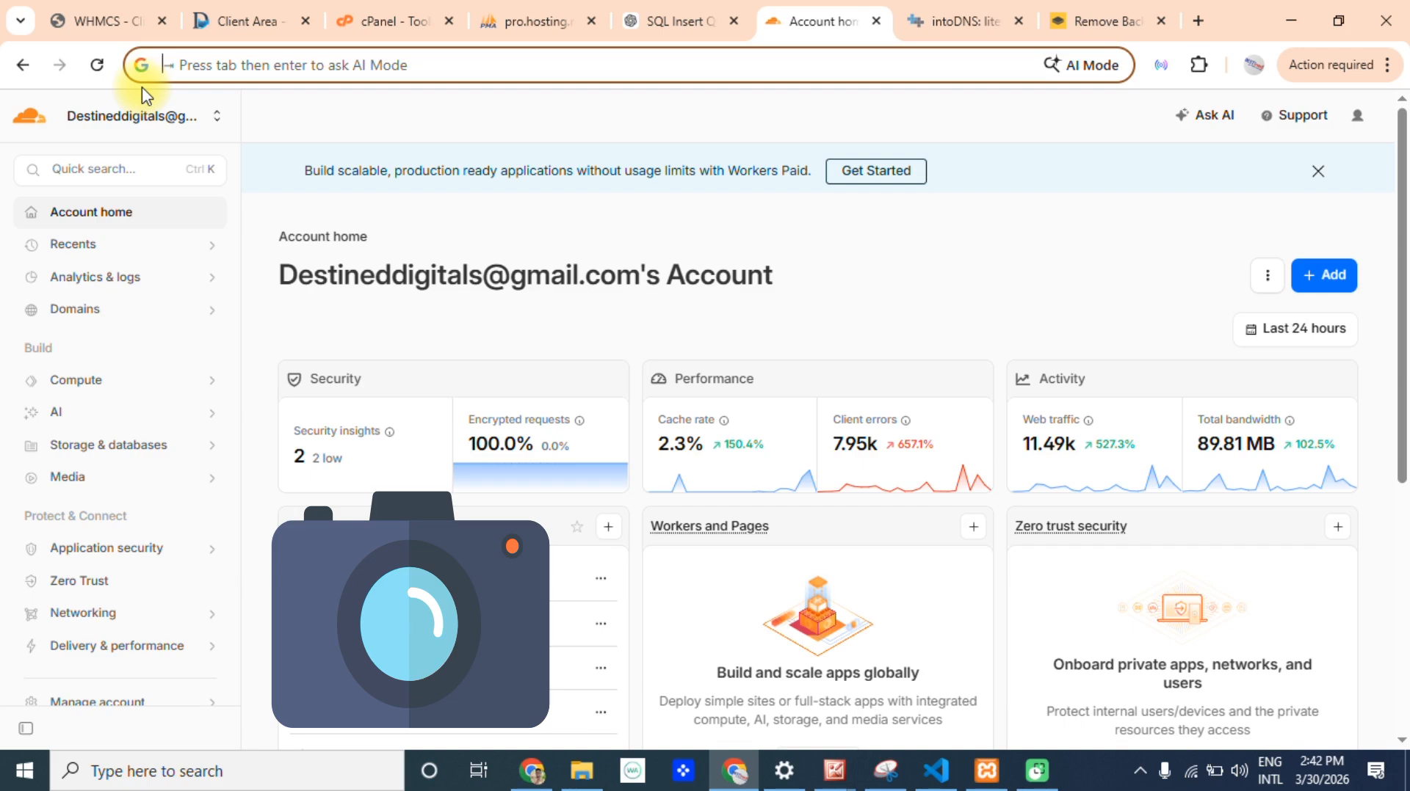
type("cla")
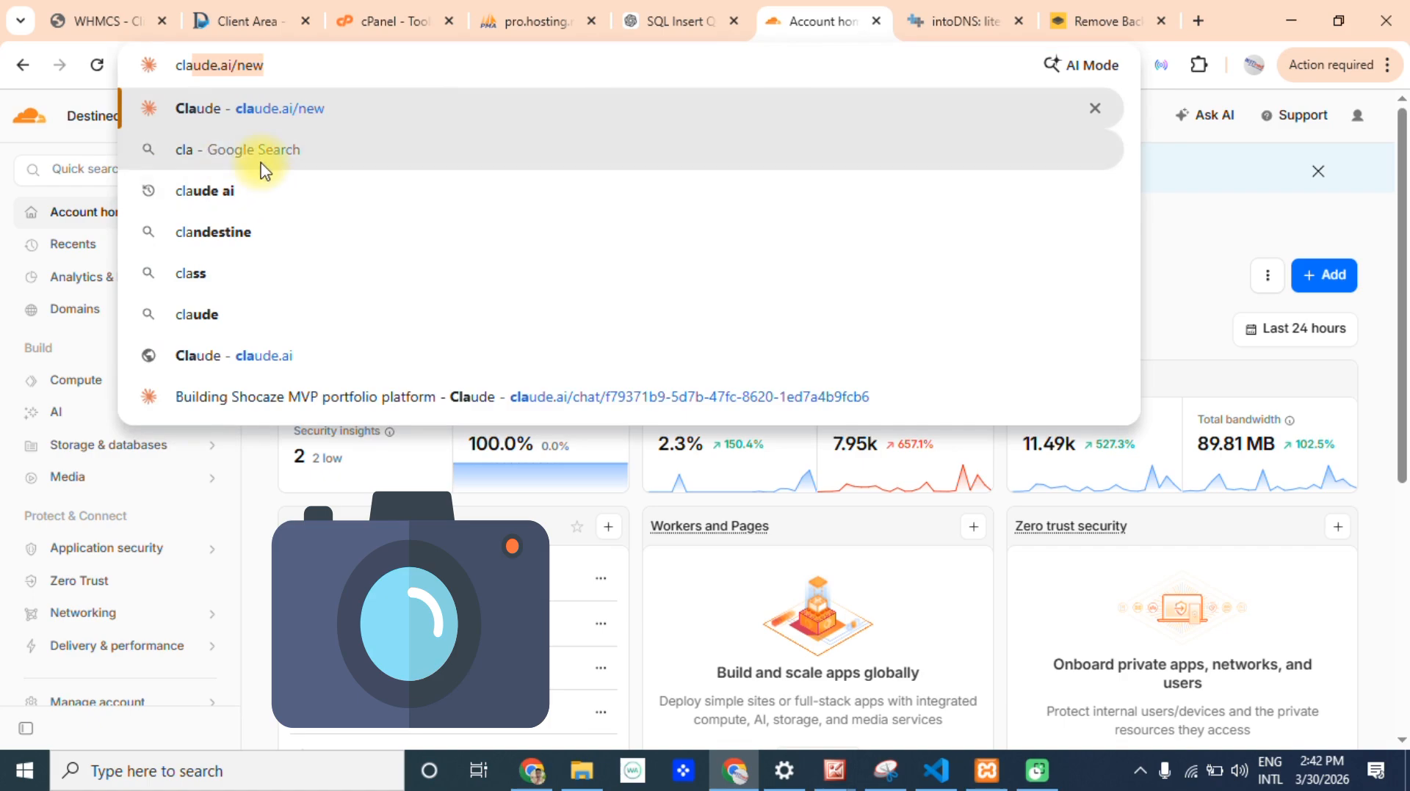
key("BackSpace")
key("BackSpace")
type("oud")
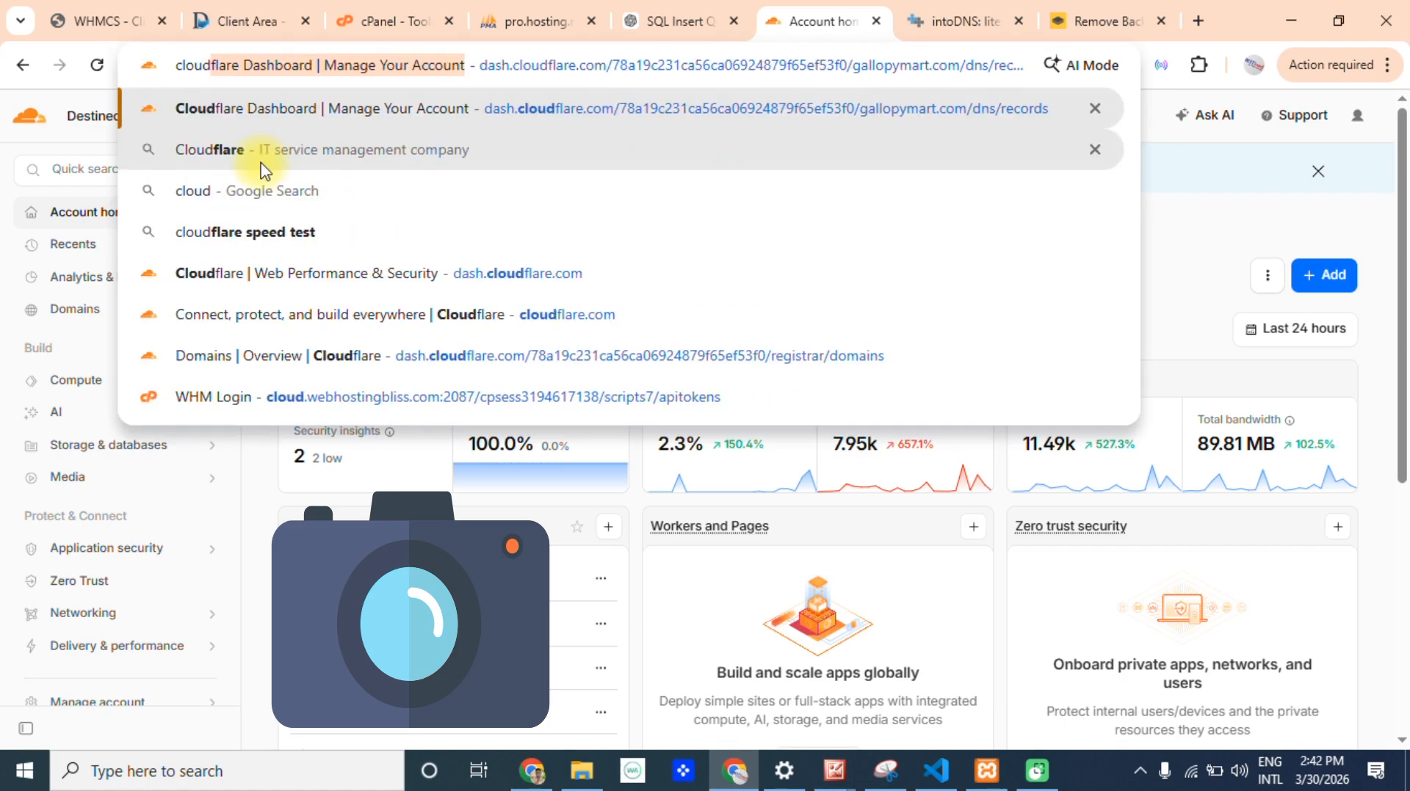
key("Return")
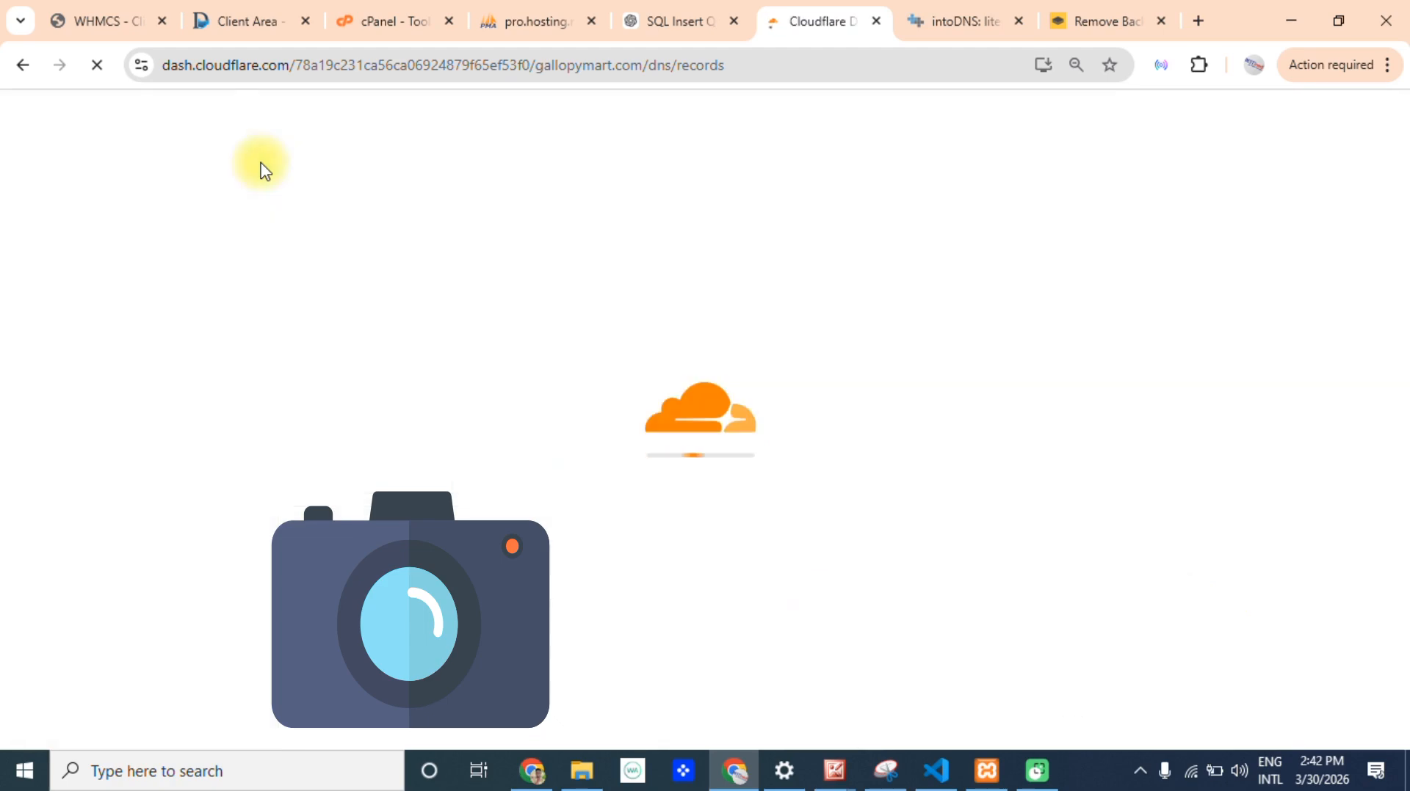
left_click_drag(755, 64, 297, 70)
key("BackSpace")
key("Return")
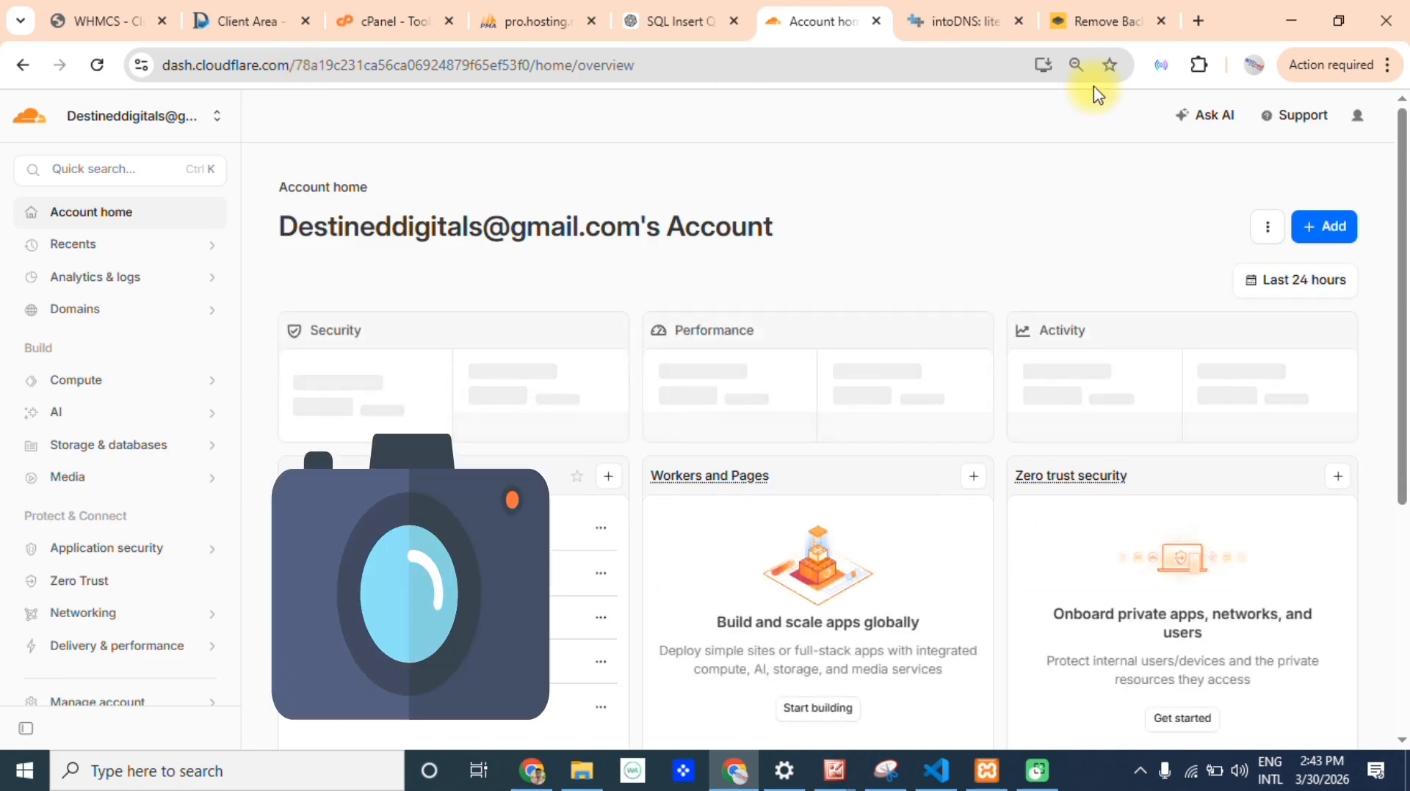
Look over the account home and its options for adding items, and open the overview of the account's domains.
scroll(1388, 283, "down", 2)
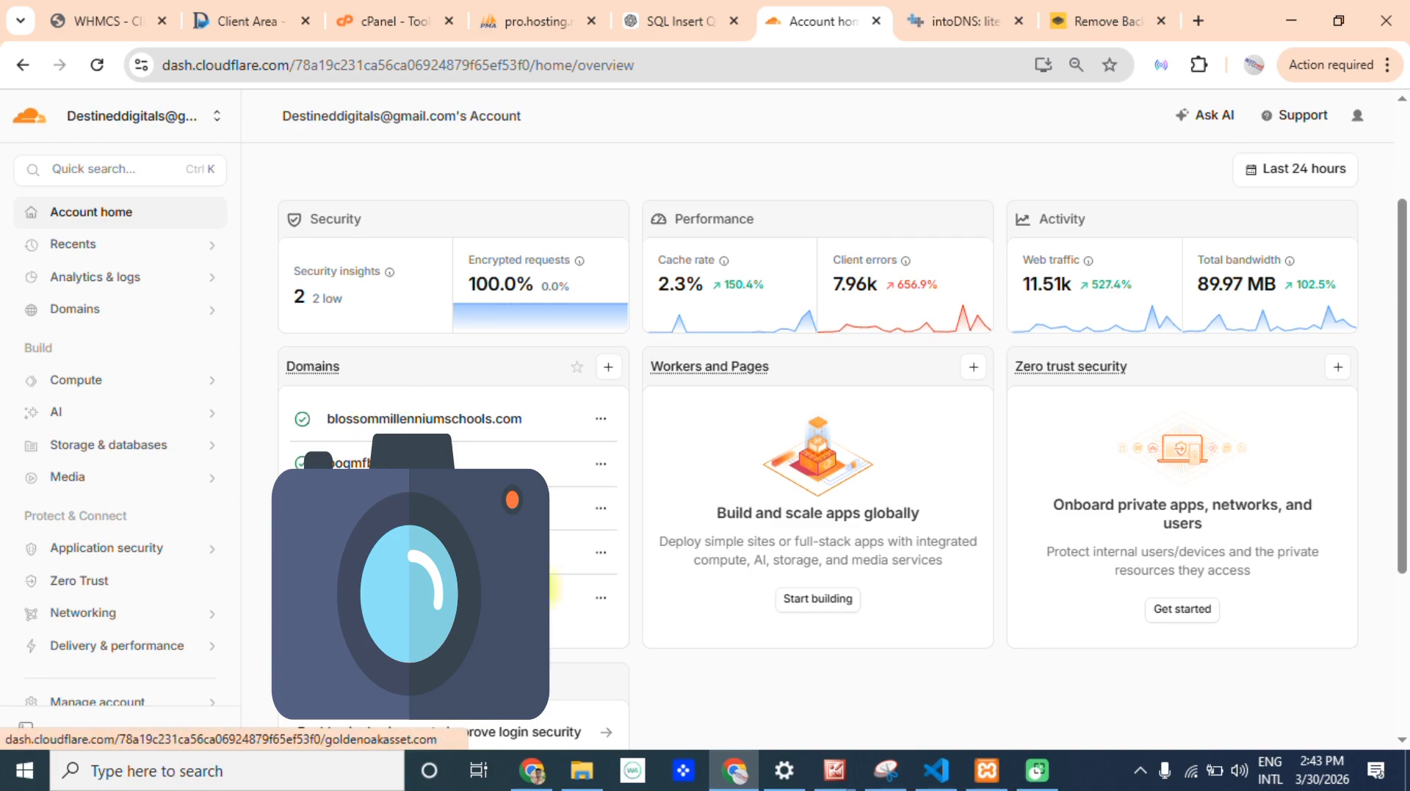
scroll(1406, 370, "up", 2)
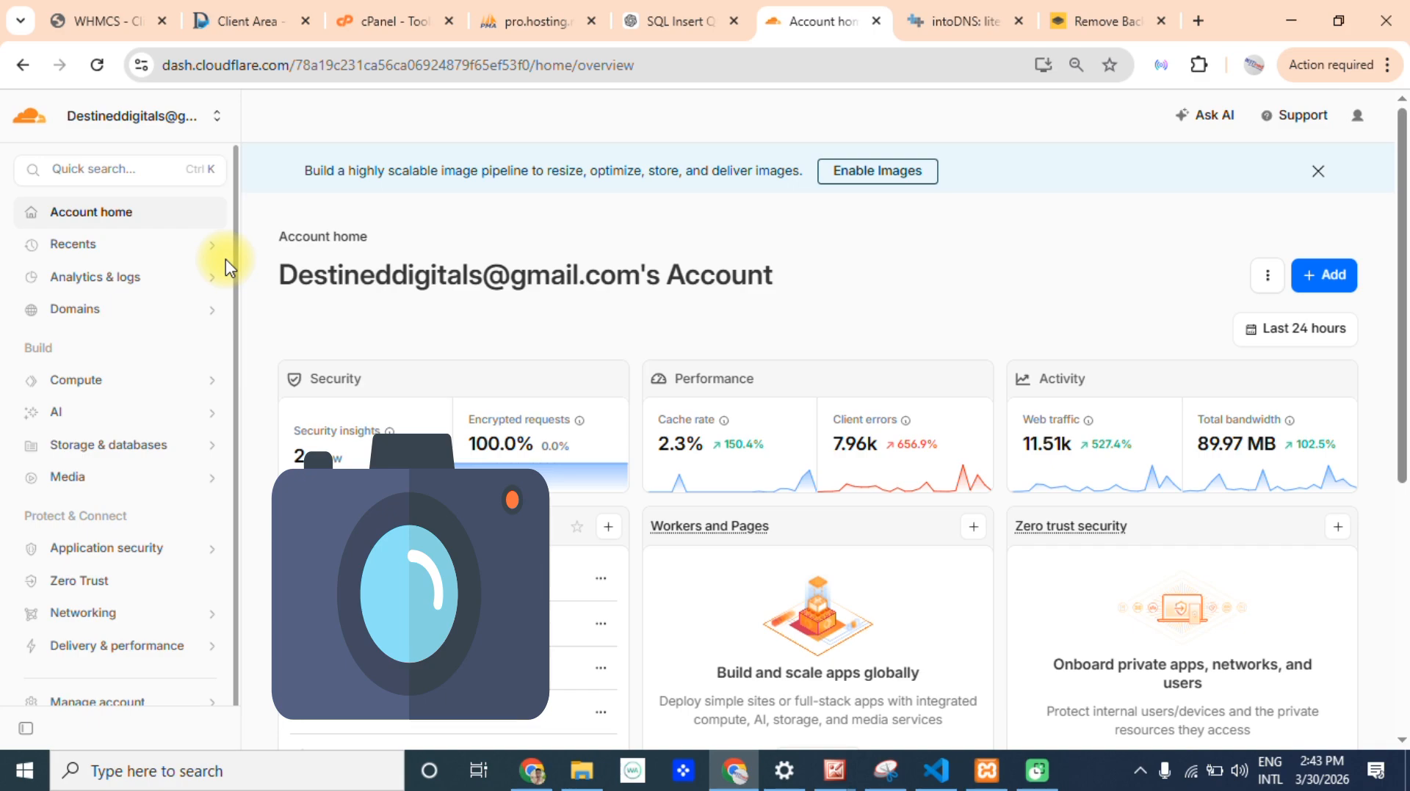
left_click(1301, 285)
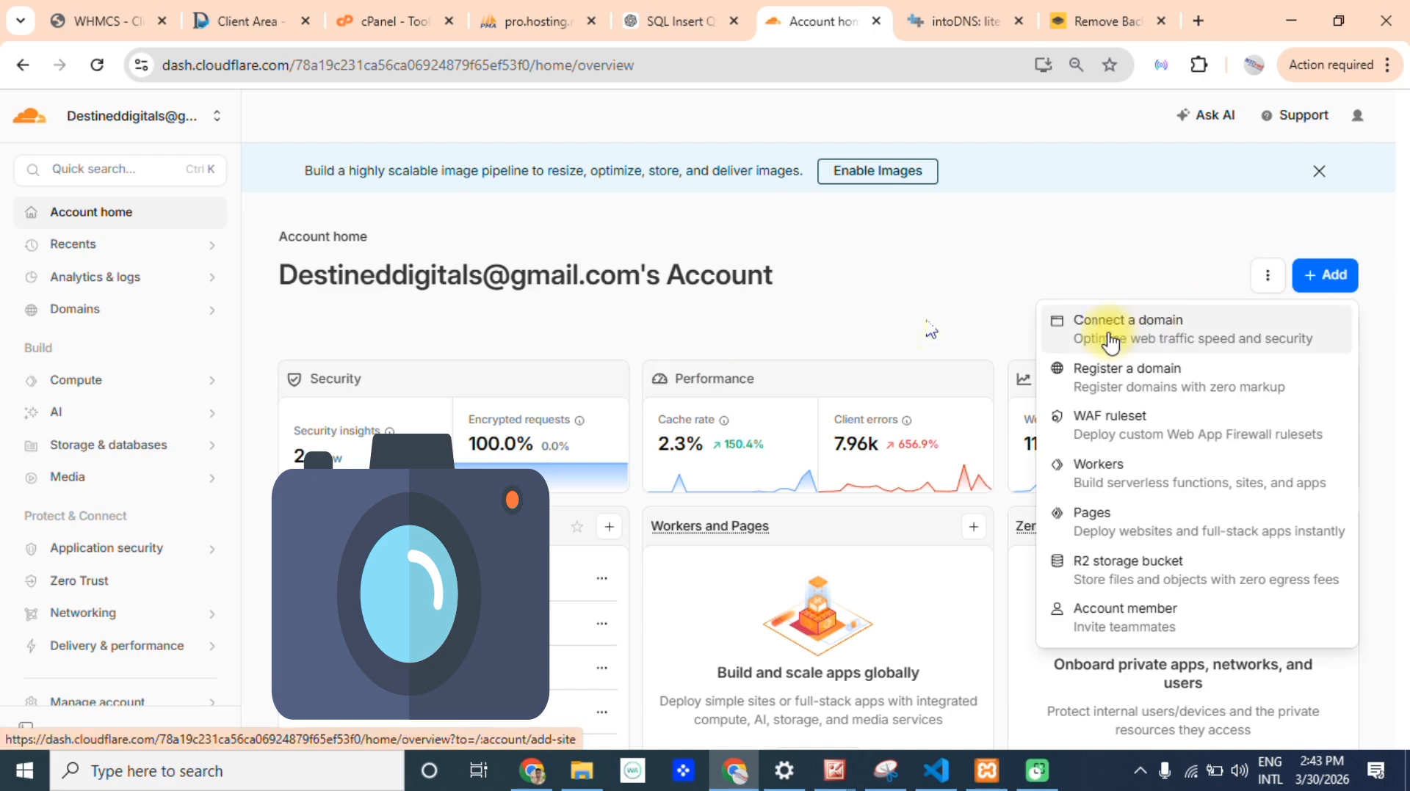
left_click(195, 314)
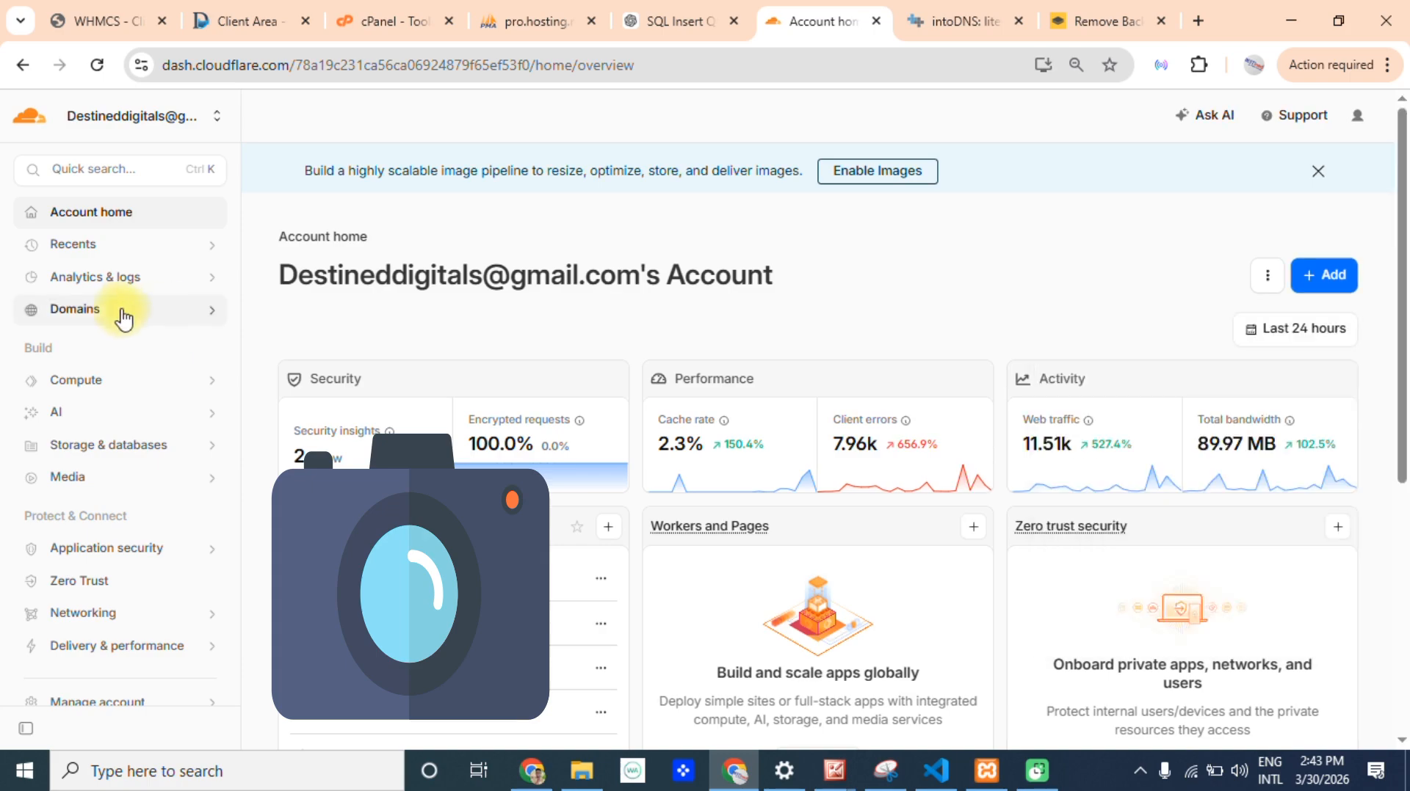
left_click(109, 322)
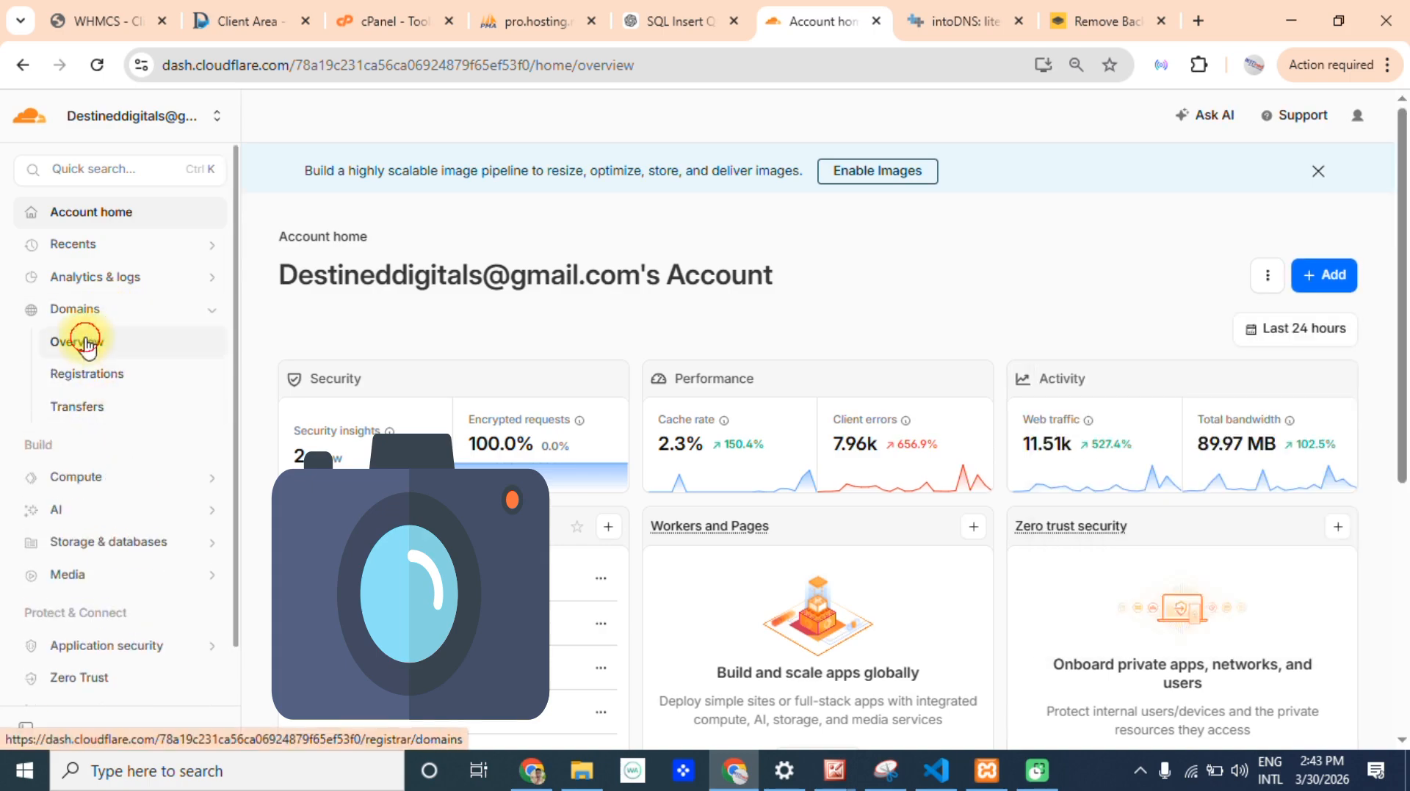
left_click(85, 340)
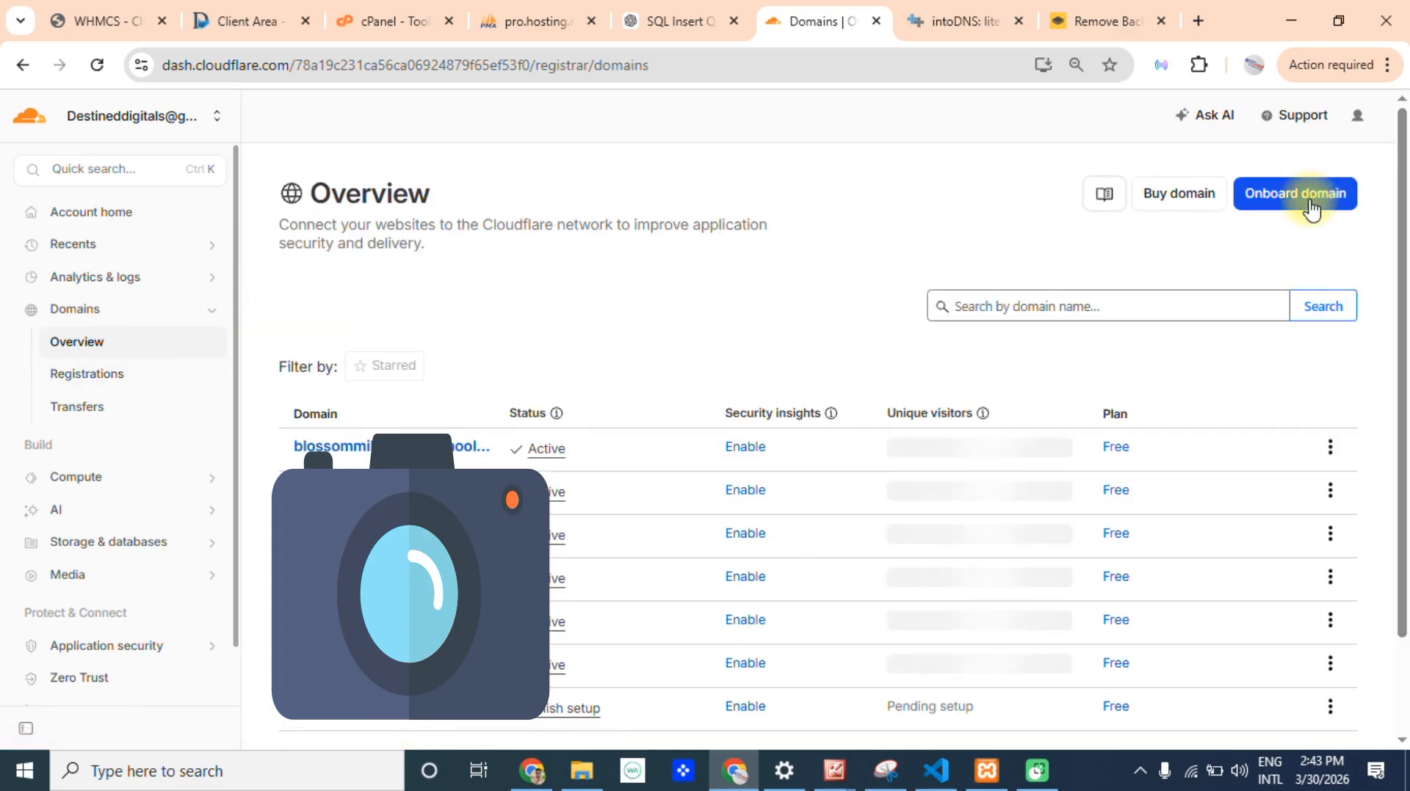
Onboard the existing domain litewaycourier.com with automatic DNS record import and continue to the plan selection.
left_click(1311, 209)
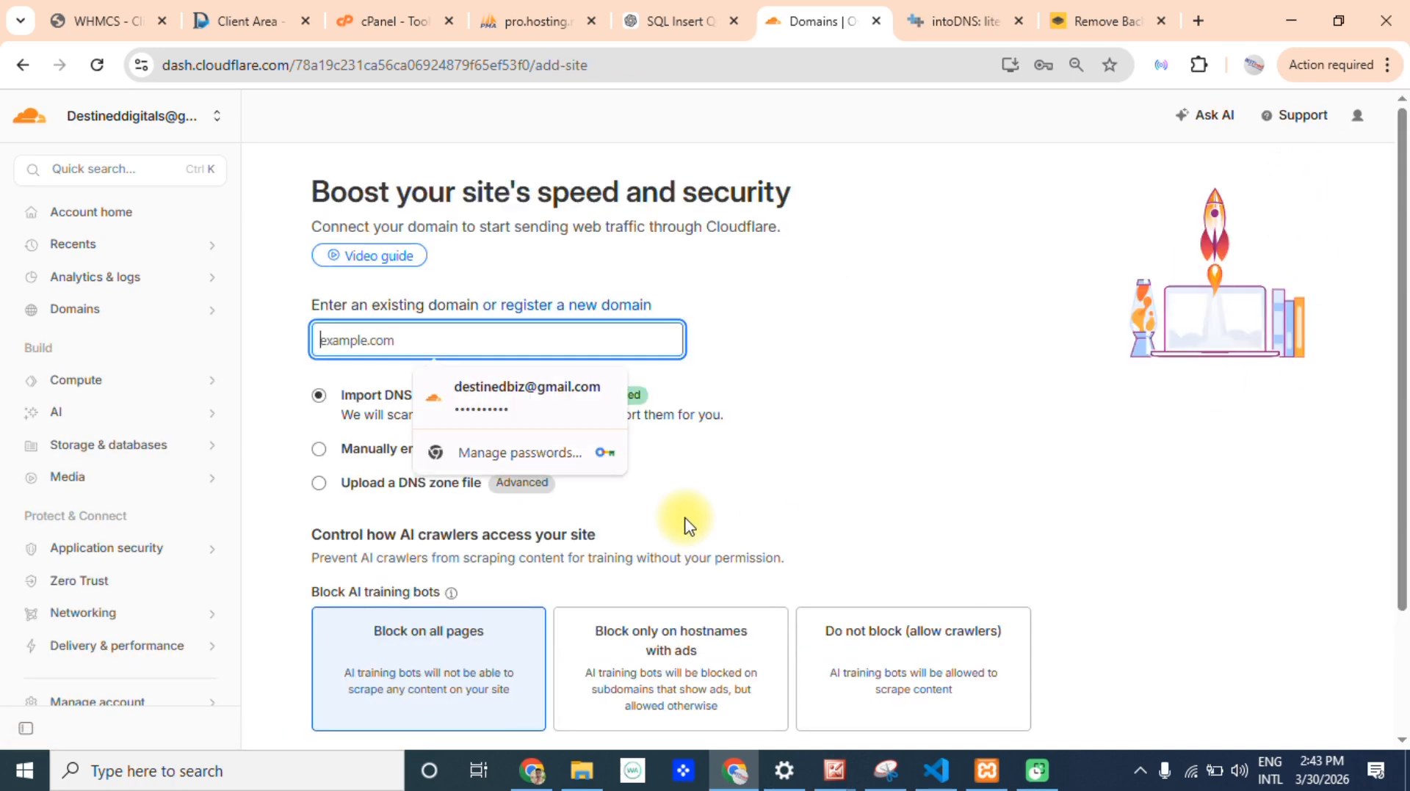
type("litewaycourier.com")
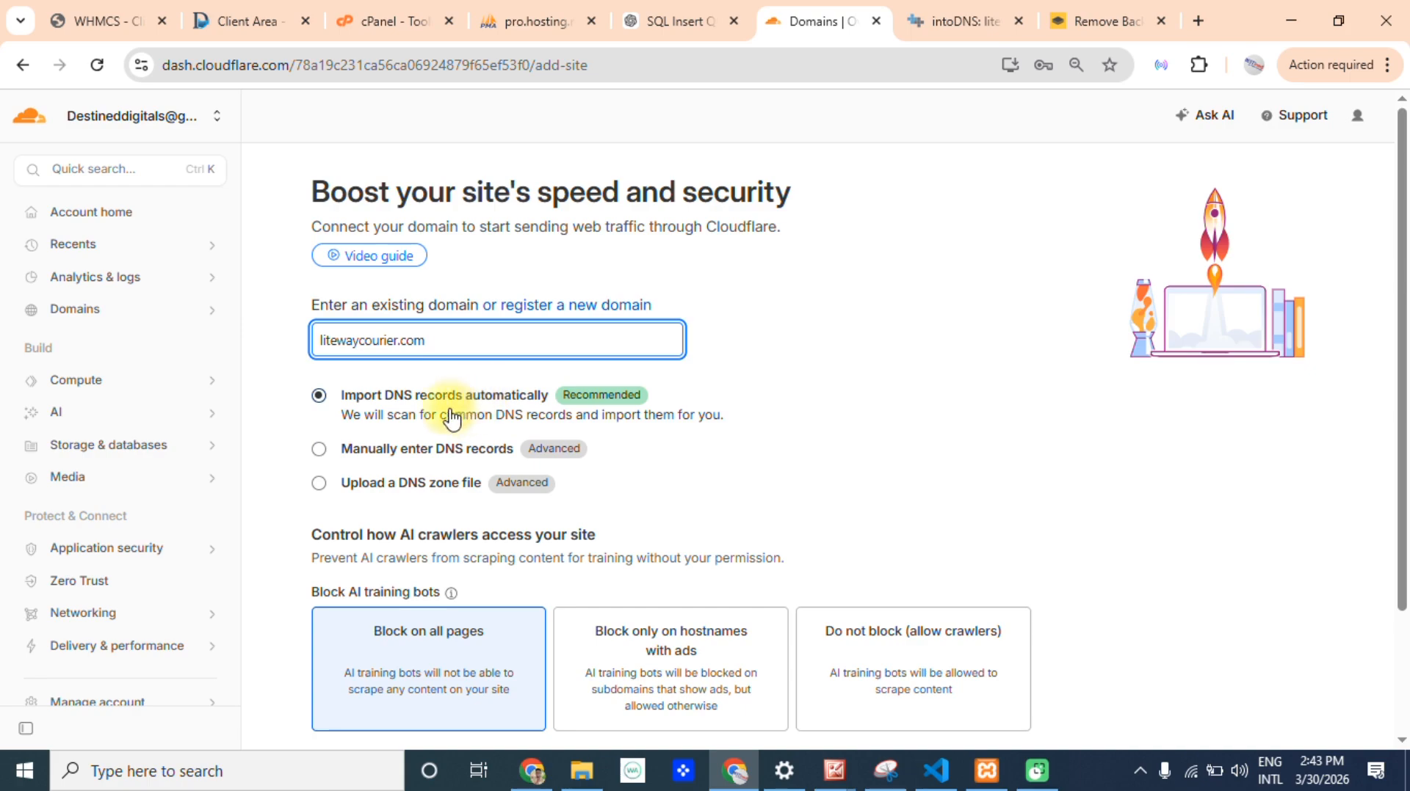
left_click(318, 453)
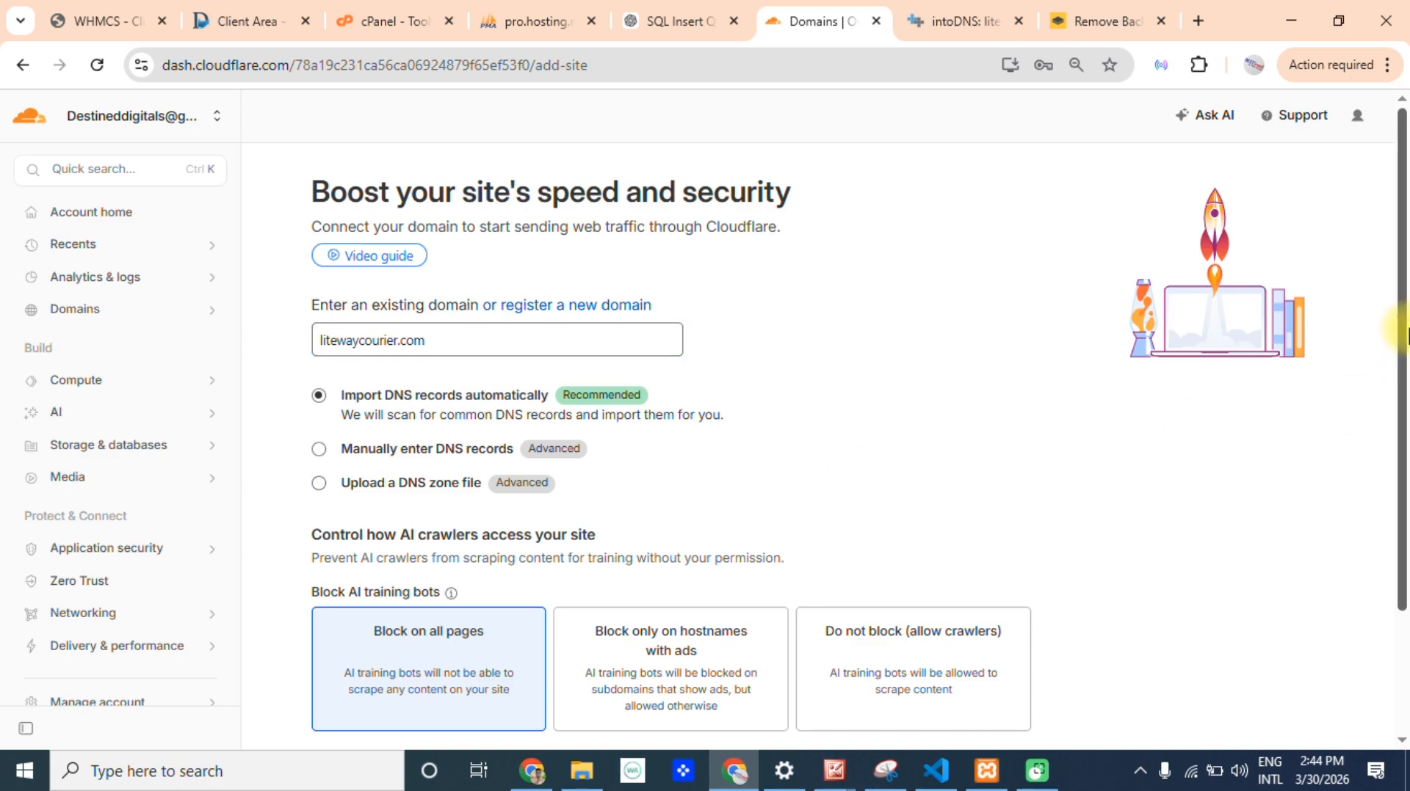
scroll(1385, 532, "down", 2)
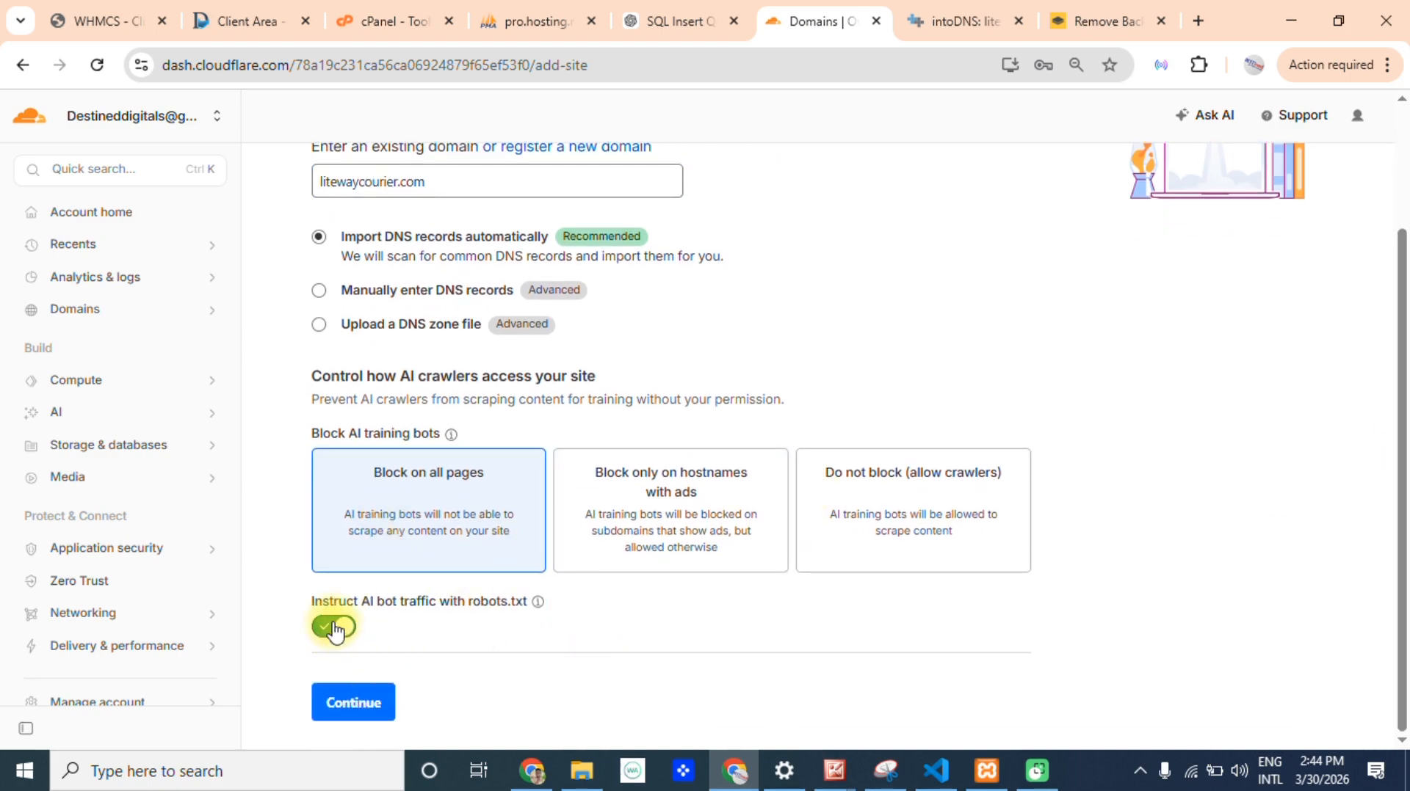
left_click(359, 713)
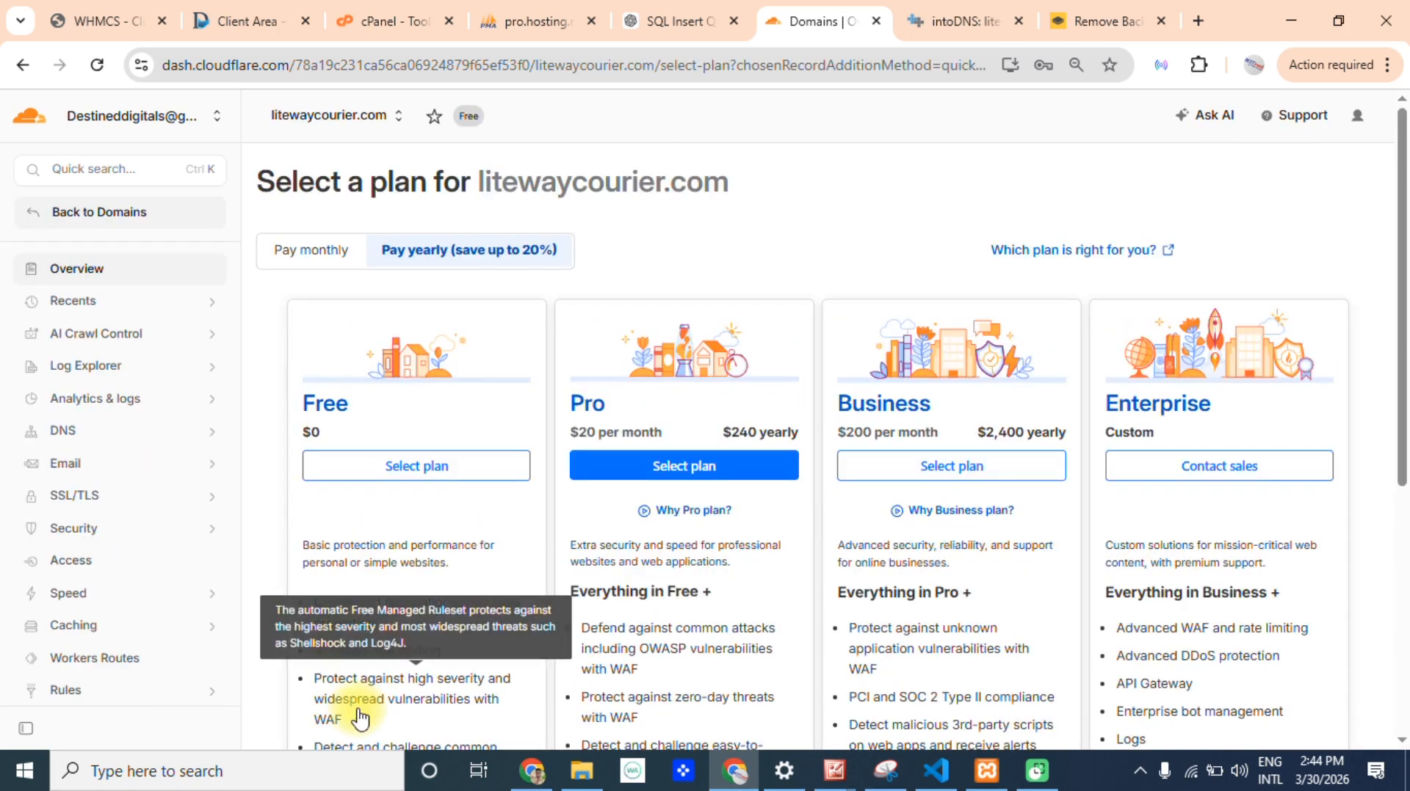
Choose the Free plan for litewaycourier.com, accept the scanned DNS records and continue to activation.
scroll(1399, 404, "down", 1)
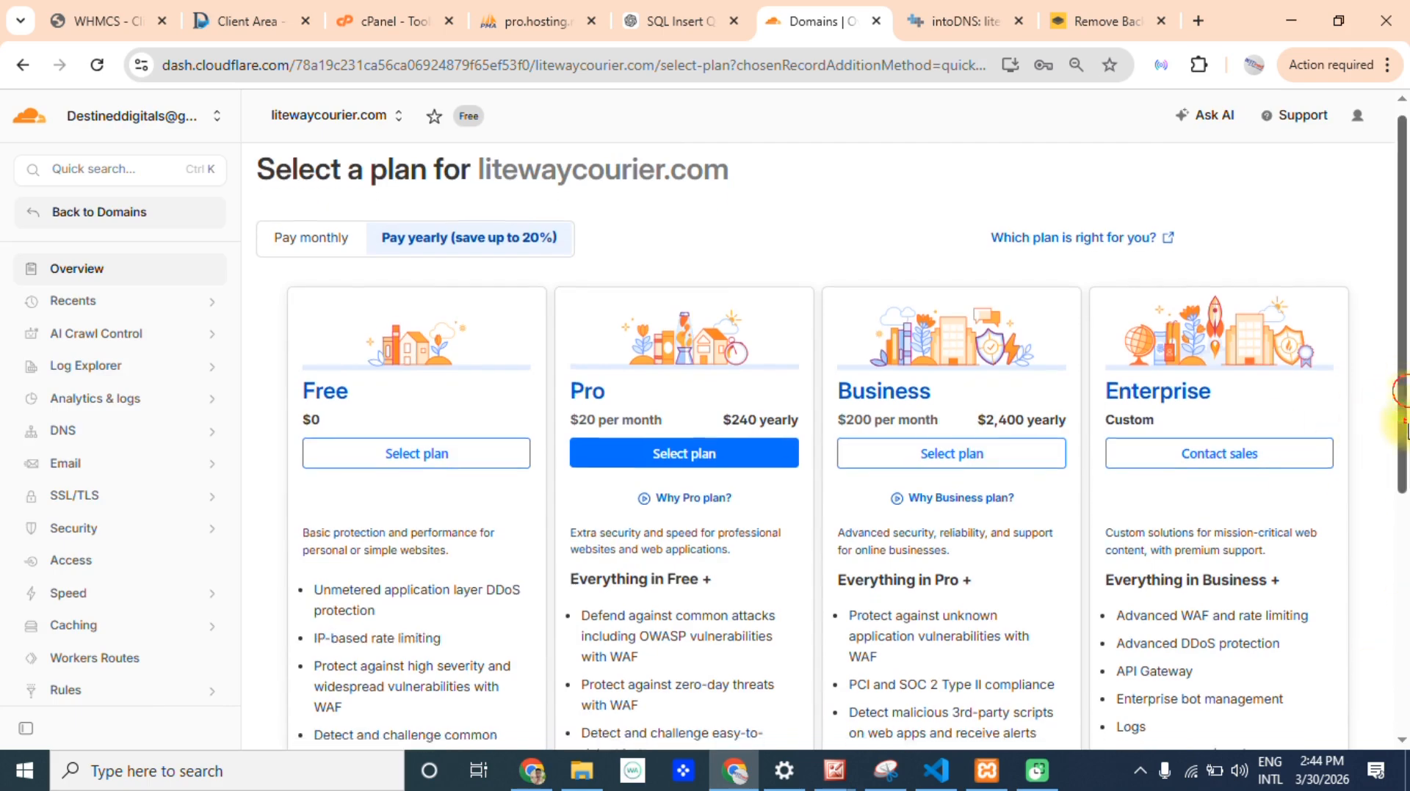
left_click(411, 357)
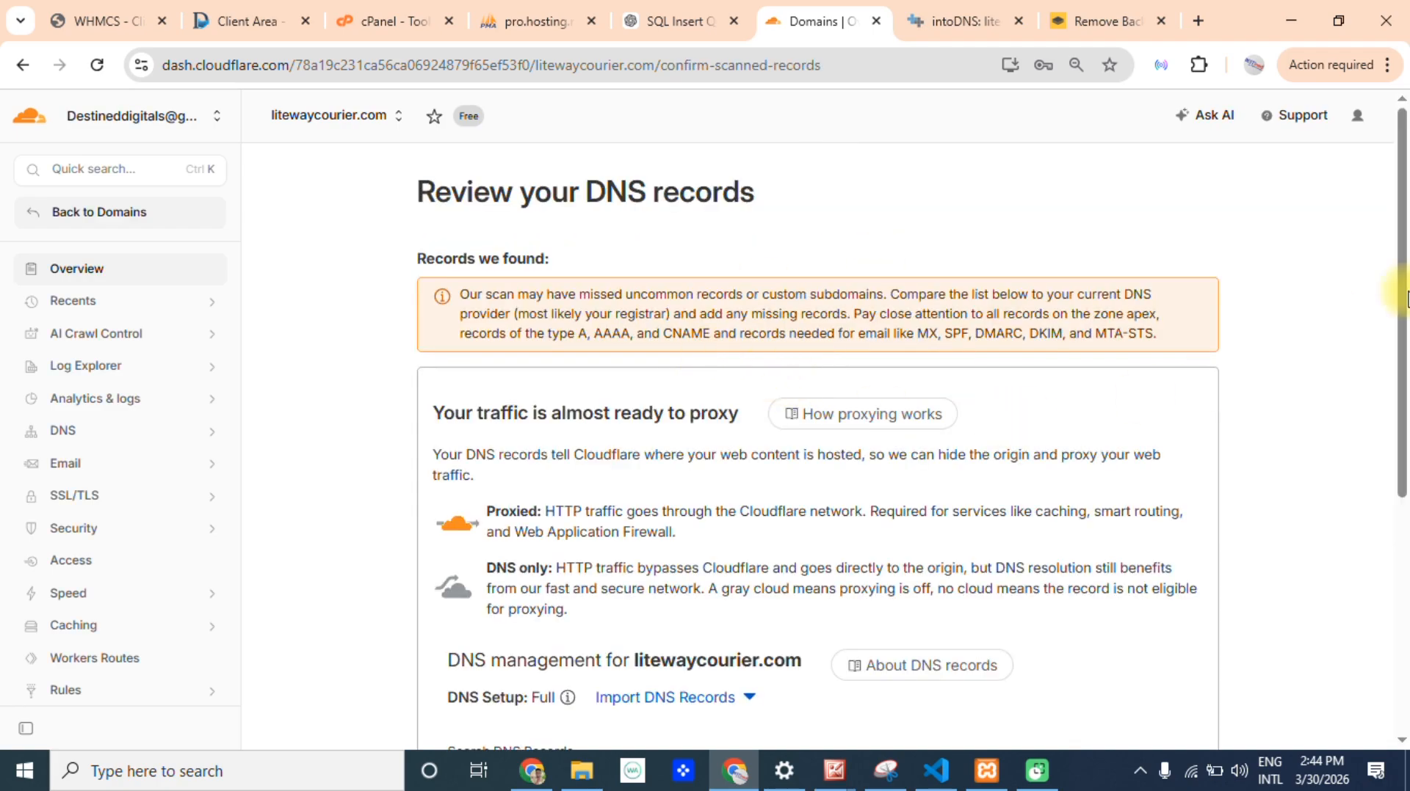
left_click_drag(1404, 297, 1406, 569)
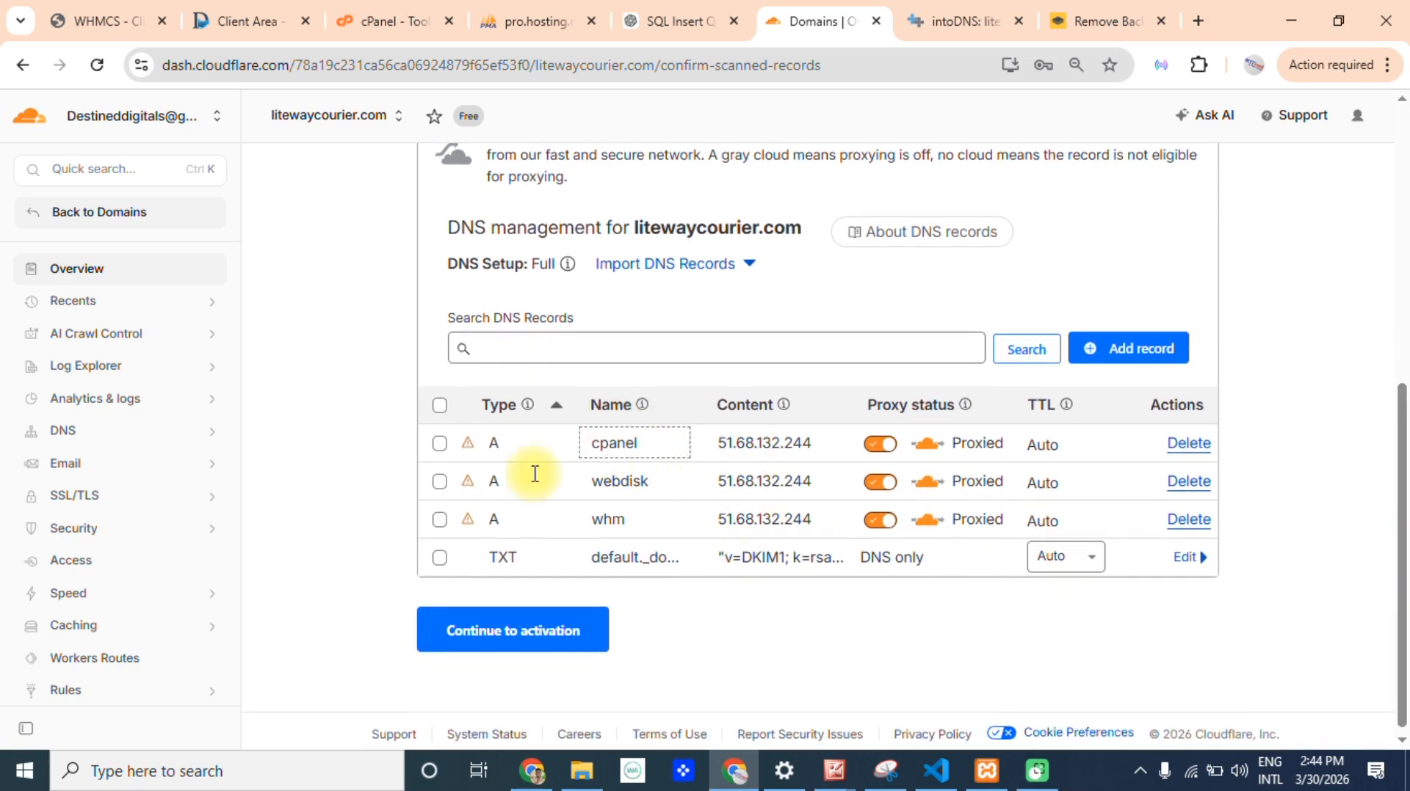
left_click_drag(419, 419, 1196, 472)
left_click(1258, 440)
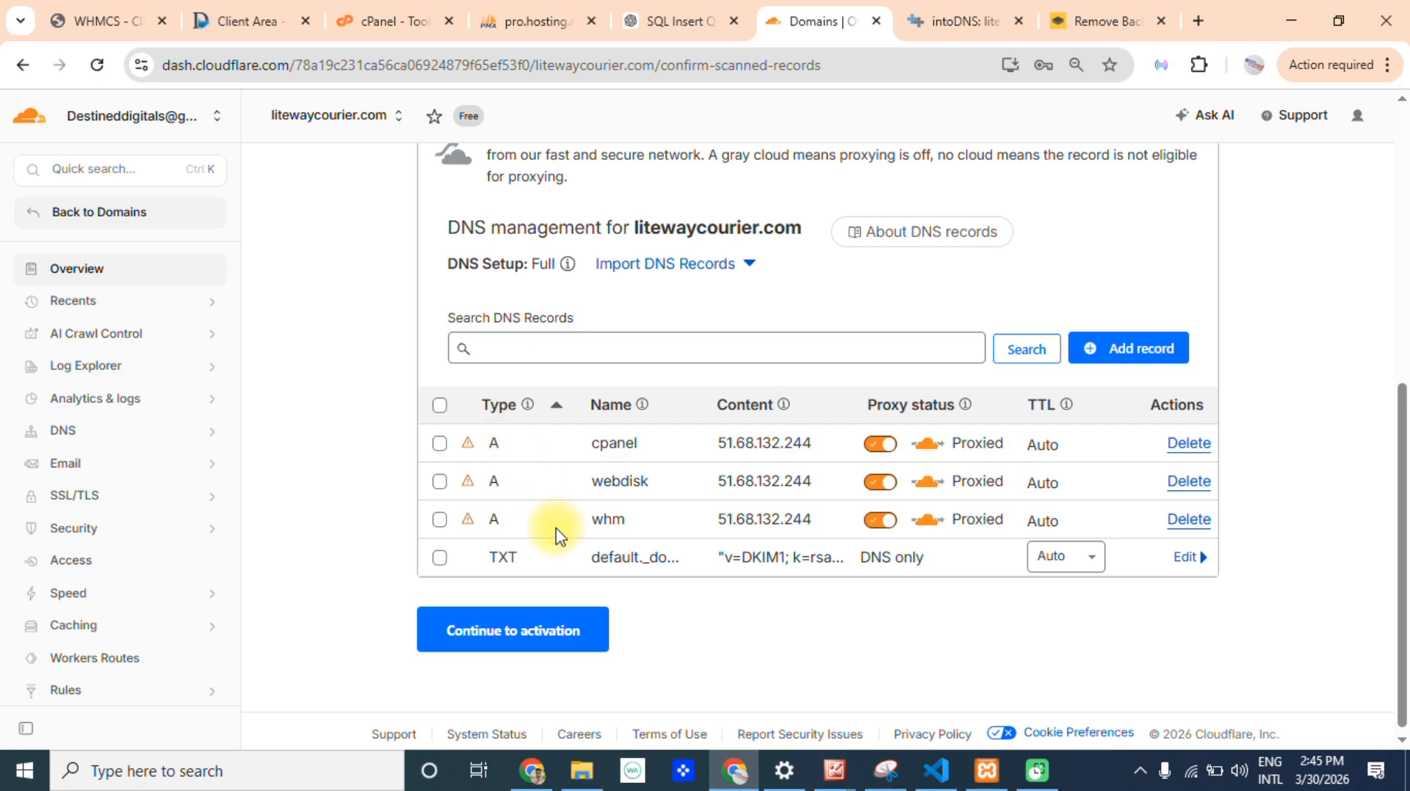
left_click_drag(1401, 432, 1404, 527)
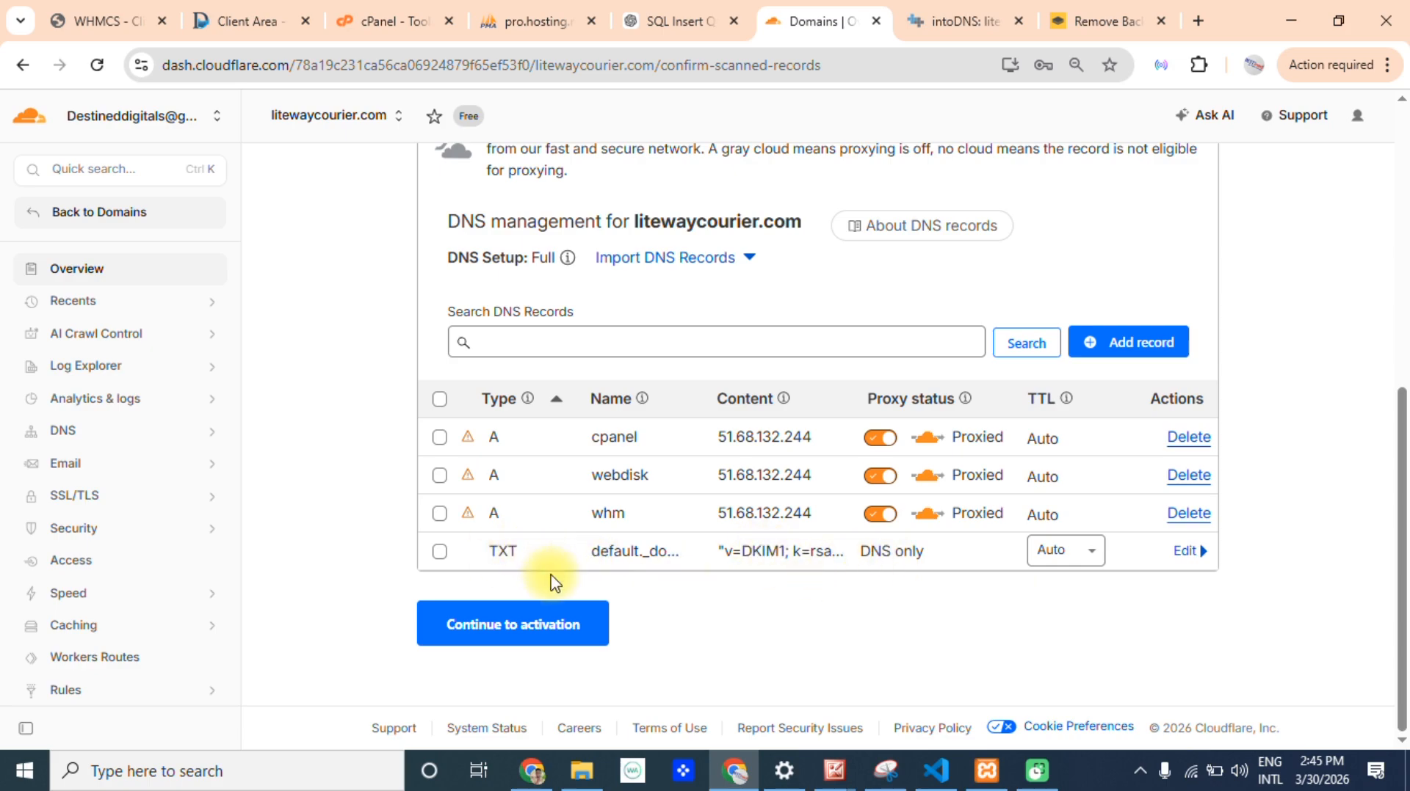
left_click(535, 640)
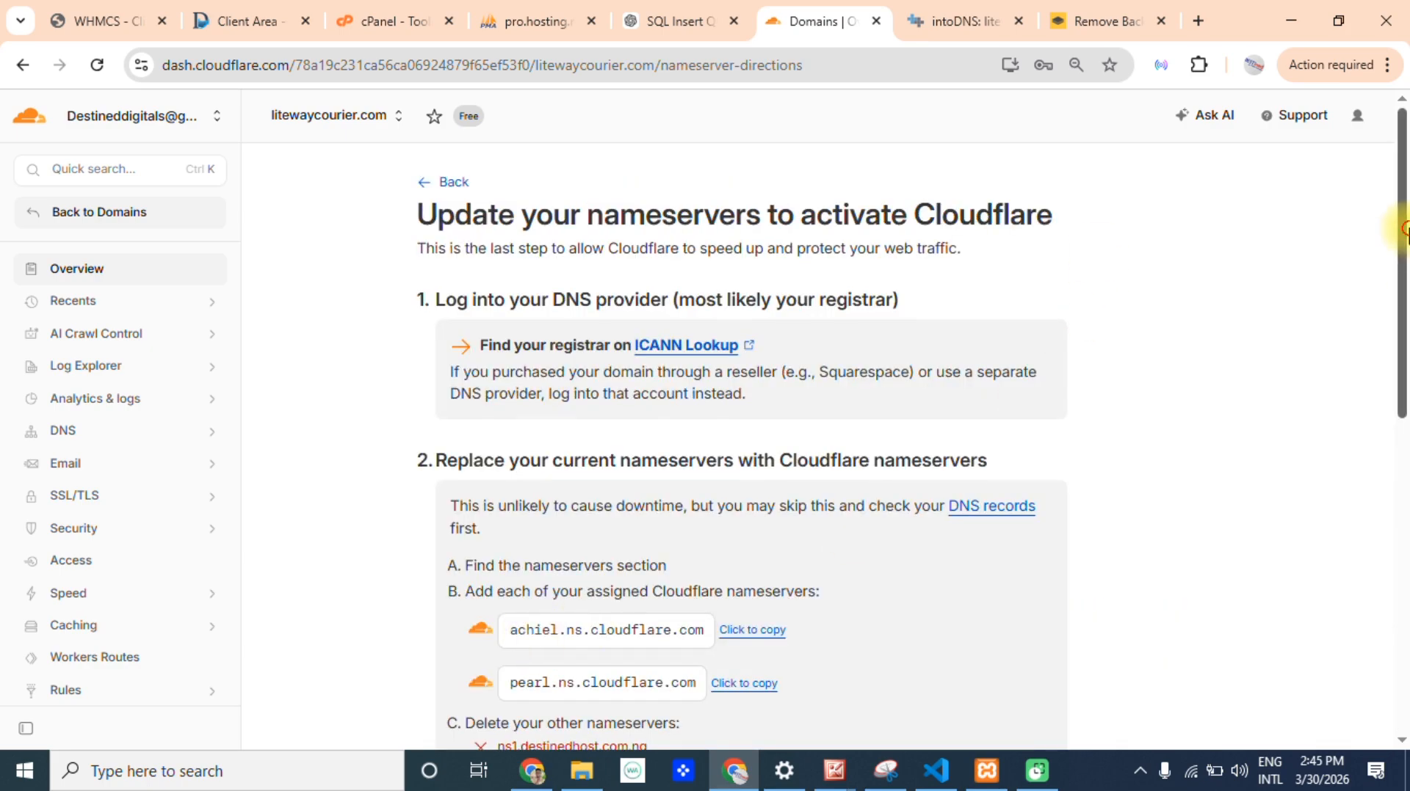
Examine the nameserver instructions for the assigned Cloudflare nameservers and the old nameservers that must be deleted.
left_click_drag(1402, 230, 1401, 337)
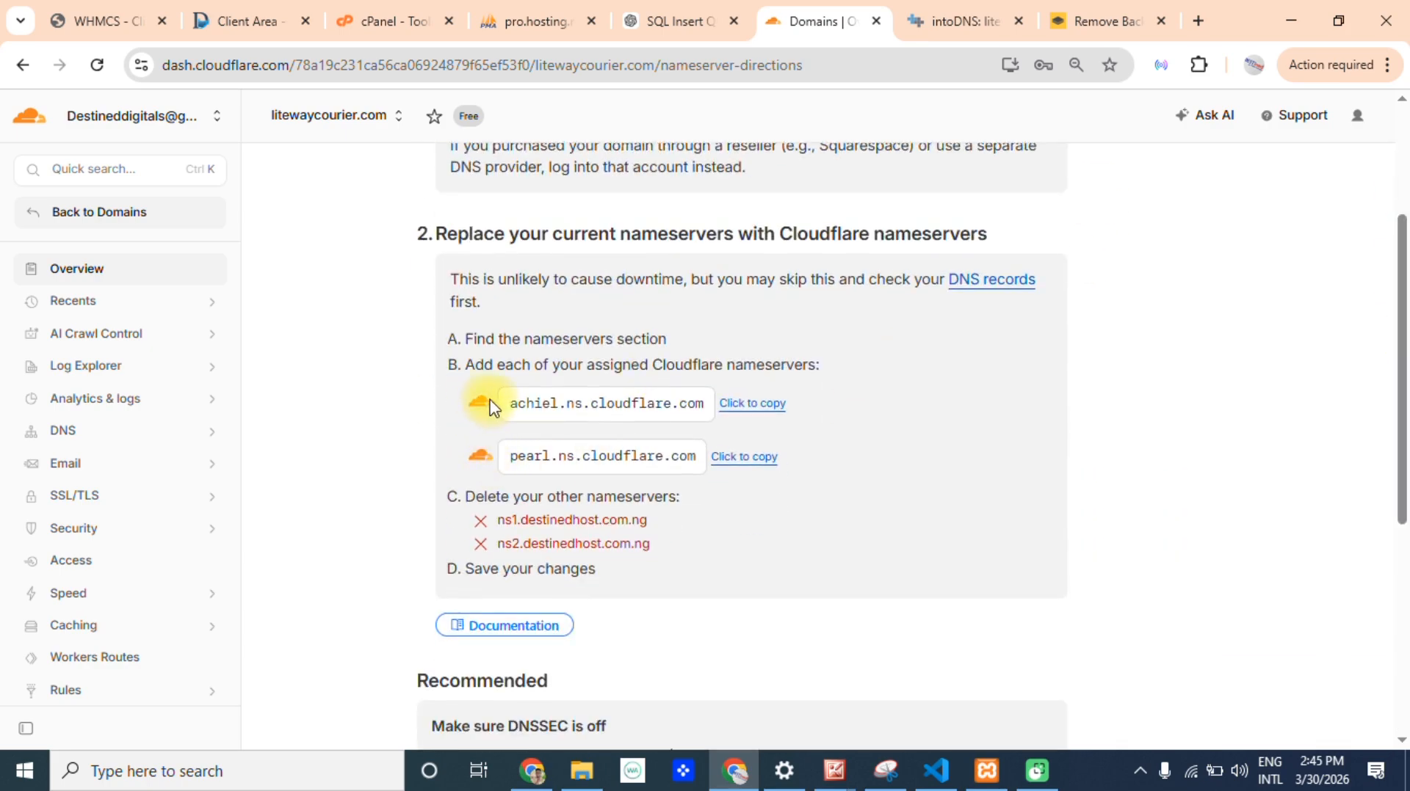
left_click_drag(490, 406, 591, 413)
left_click_drag(686, 459, 564, 456)
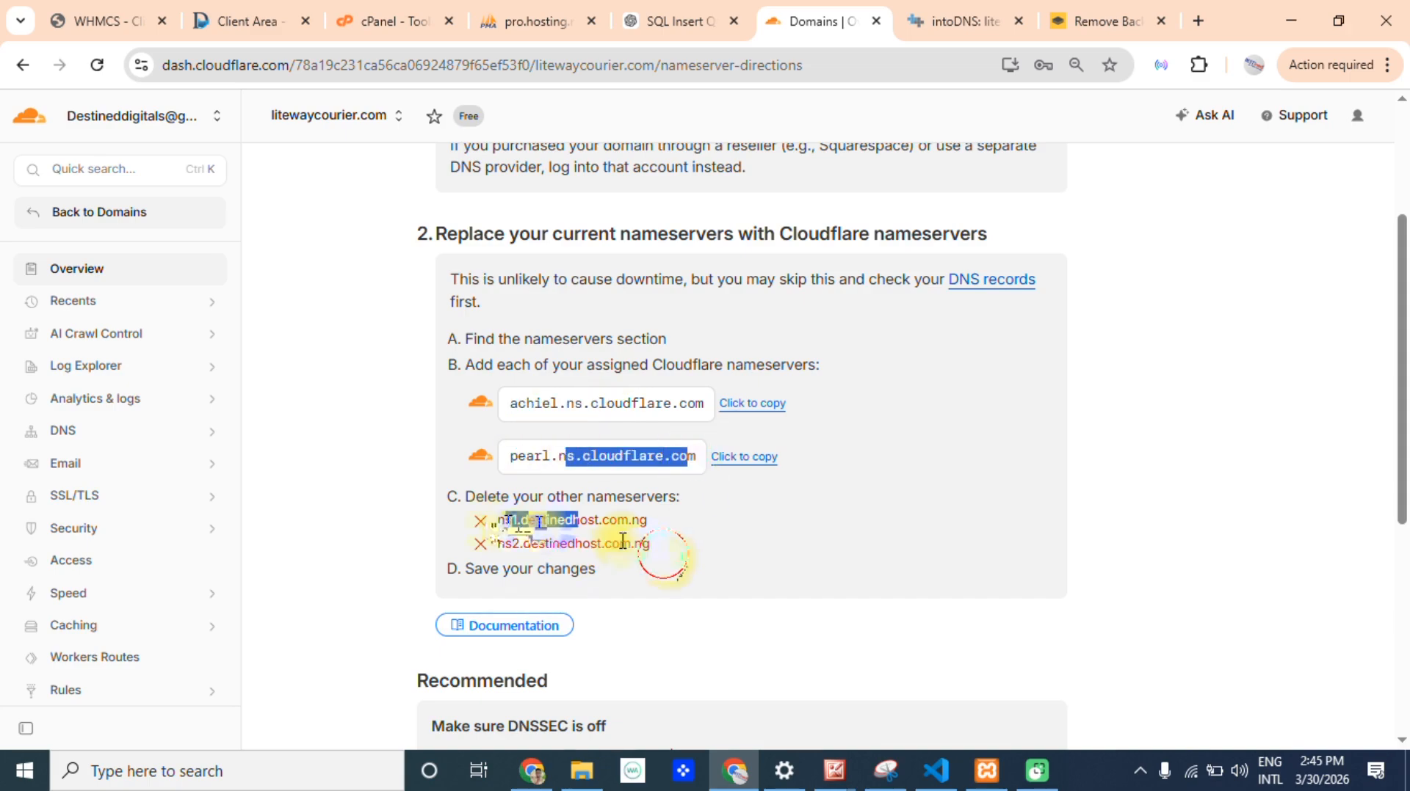
left_click_drag(650, 544, 505, 532)
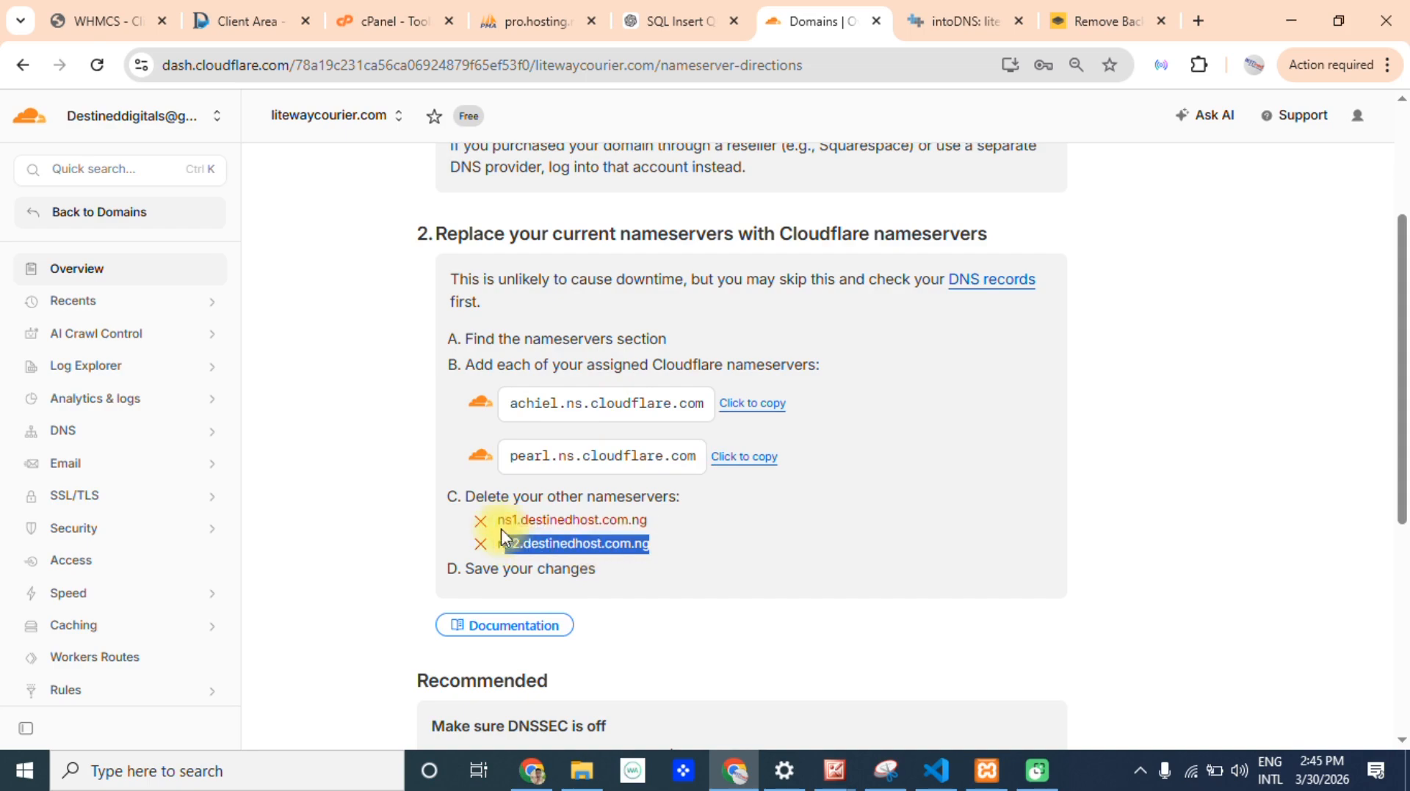
left_click_drag(701, 408, 606, 403)
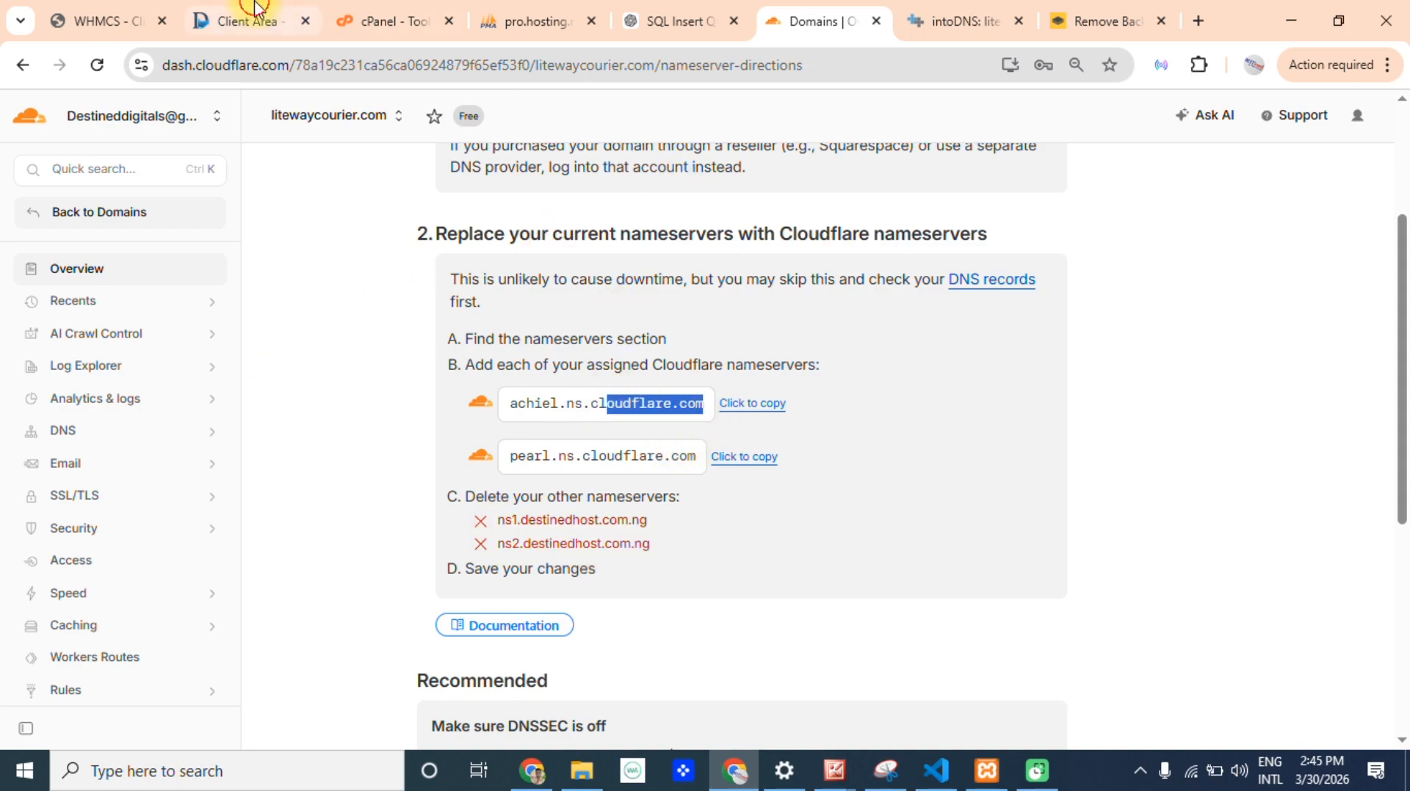
Switch to the Destined Web Host client area and open the custom nameserver settings of litewaycourier.com.
left_click(294, 17)
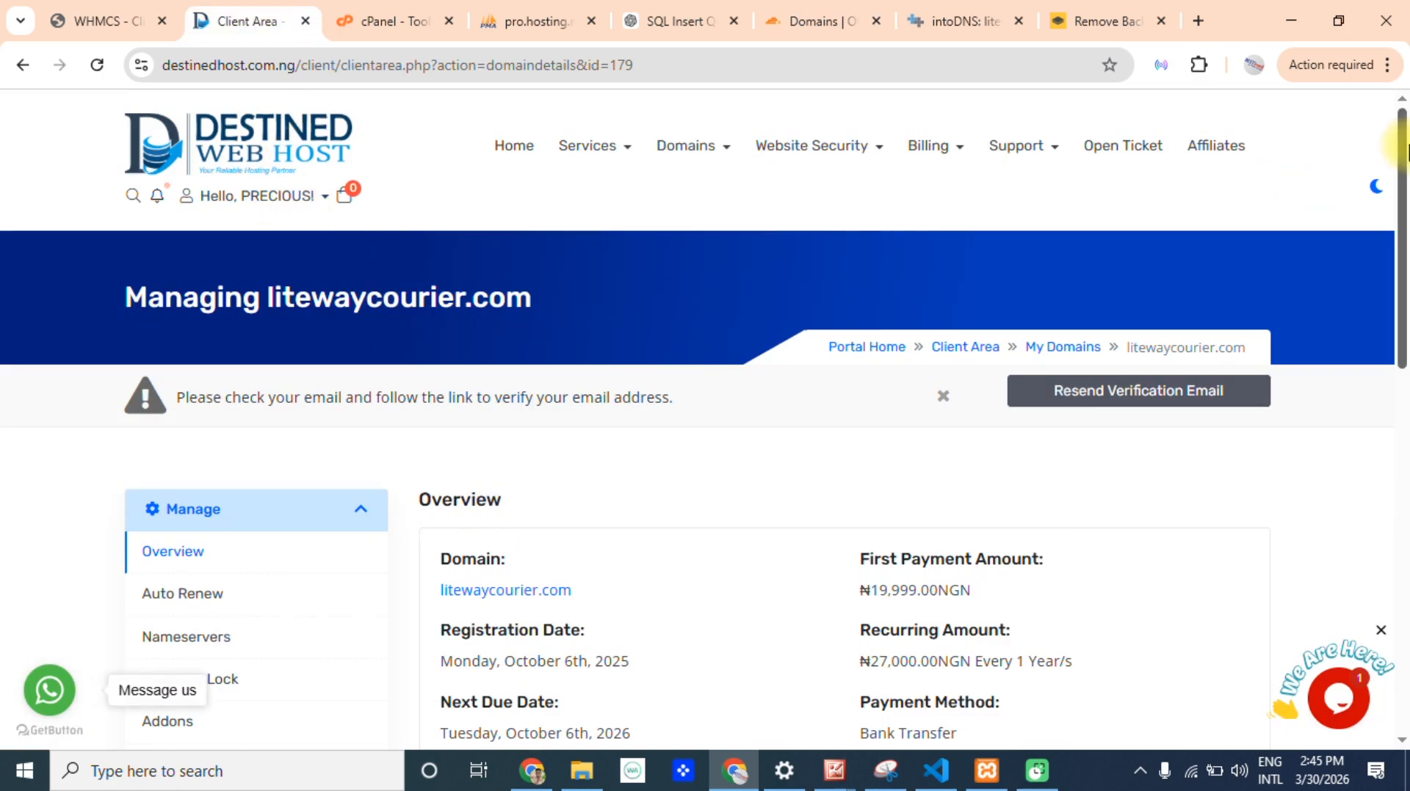
left_click_drag(1400, 173, 1400, 295)
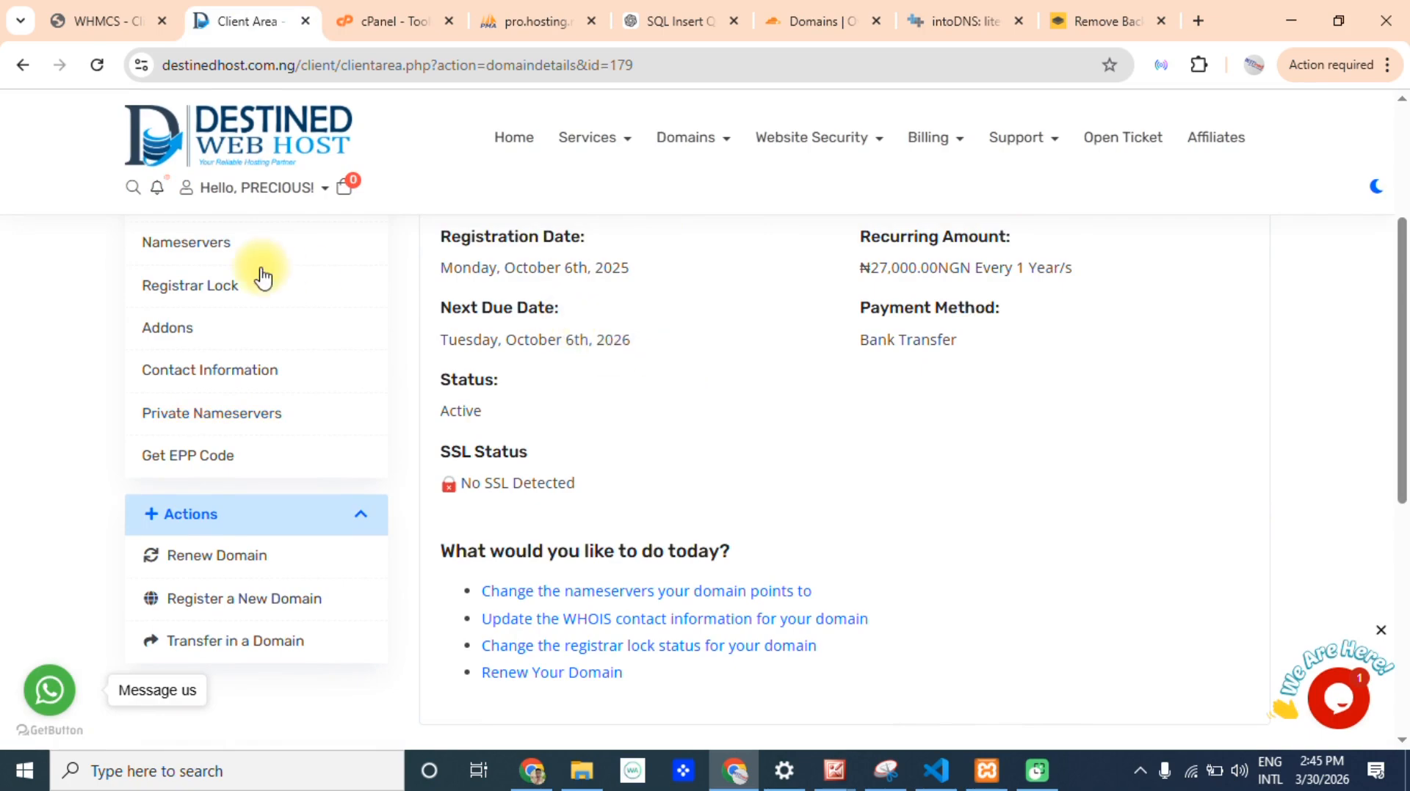
left_click(200, 242)
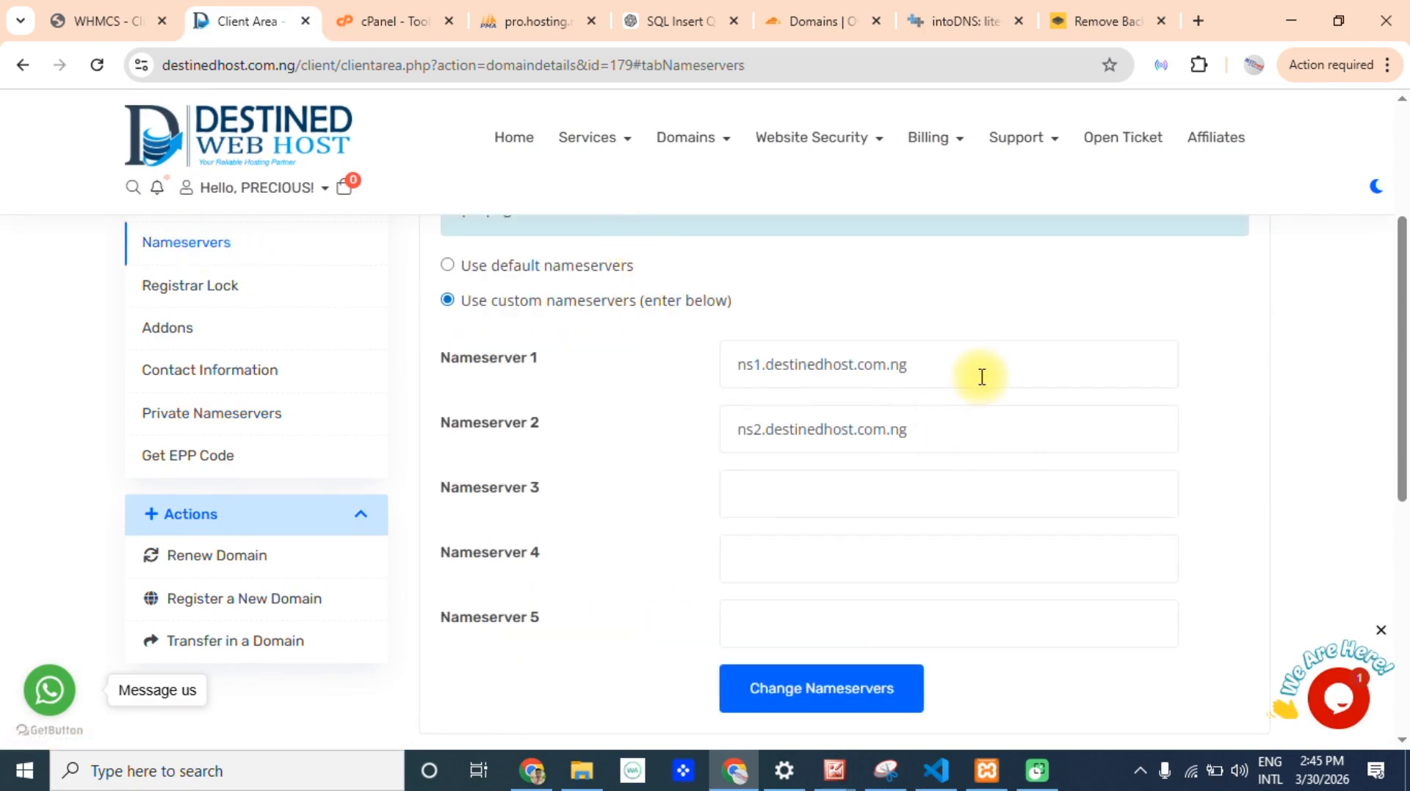
left_click_drag(982, 376, 630, 354)
left_click(770, 430)
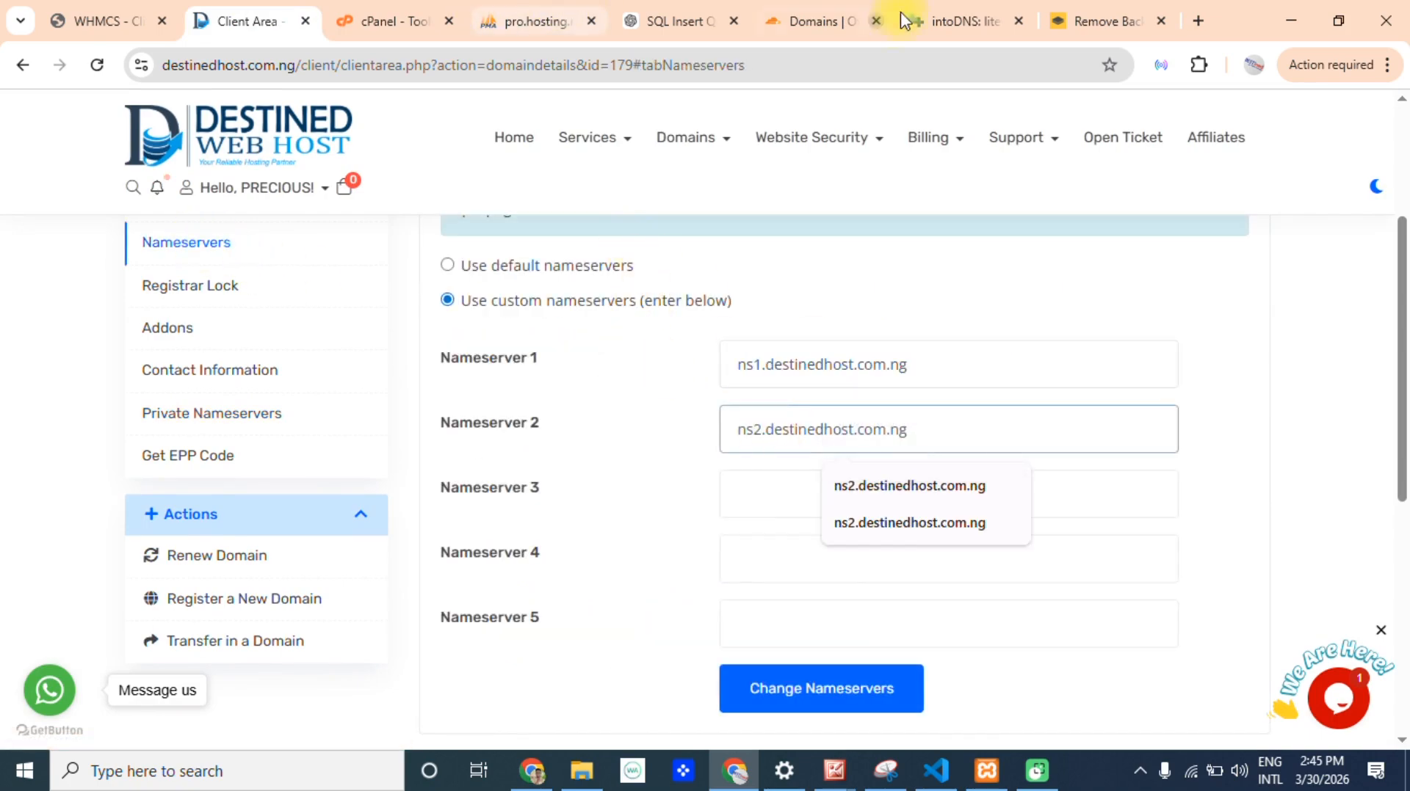
Copy the first assigned nameserver from Cloudflare and set Nameserver 1 at the host to achiel.ns.cloudflare.com.
left_click(807, 18)
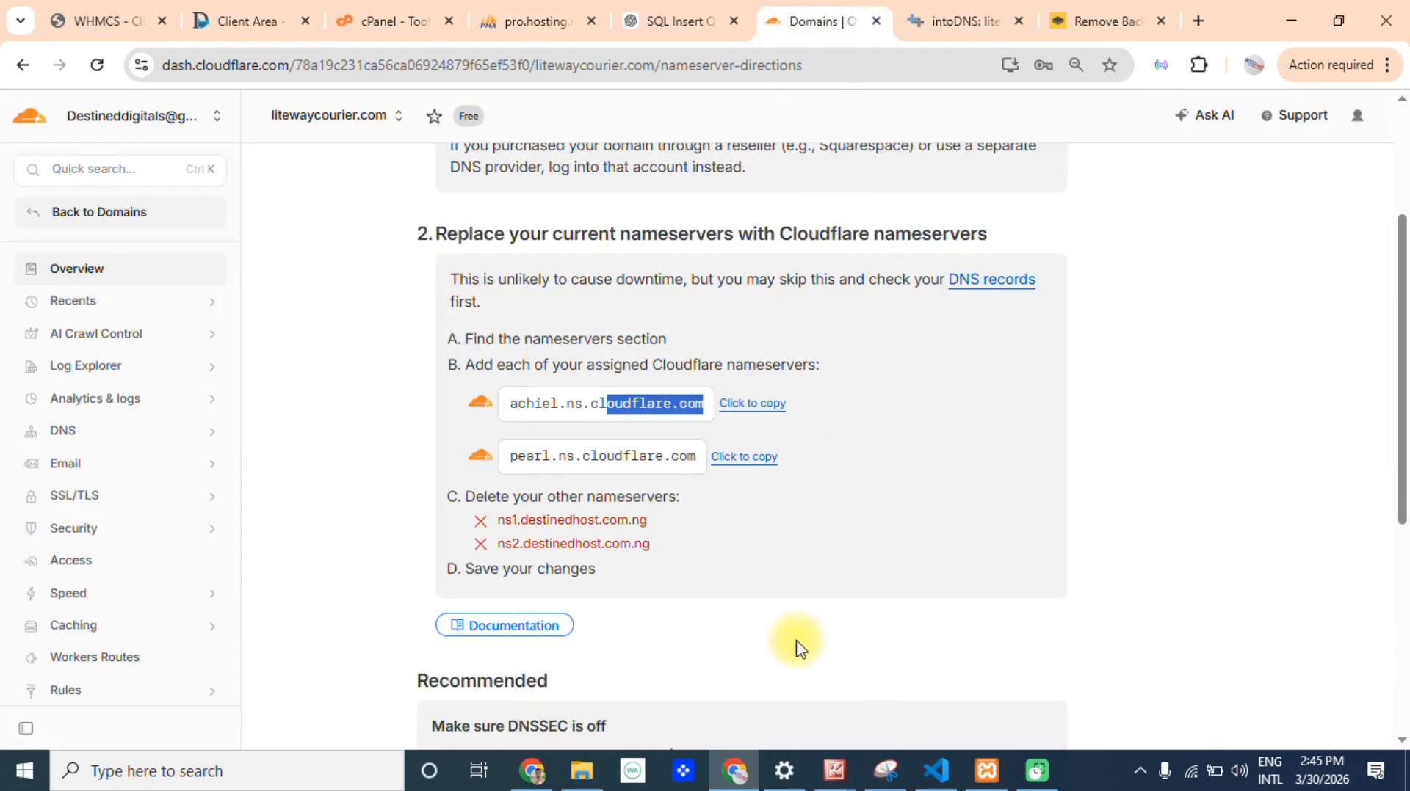
left_click(752, 402)
left_click(253, 21)
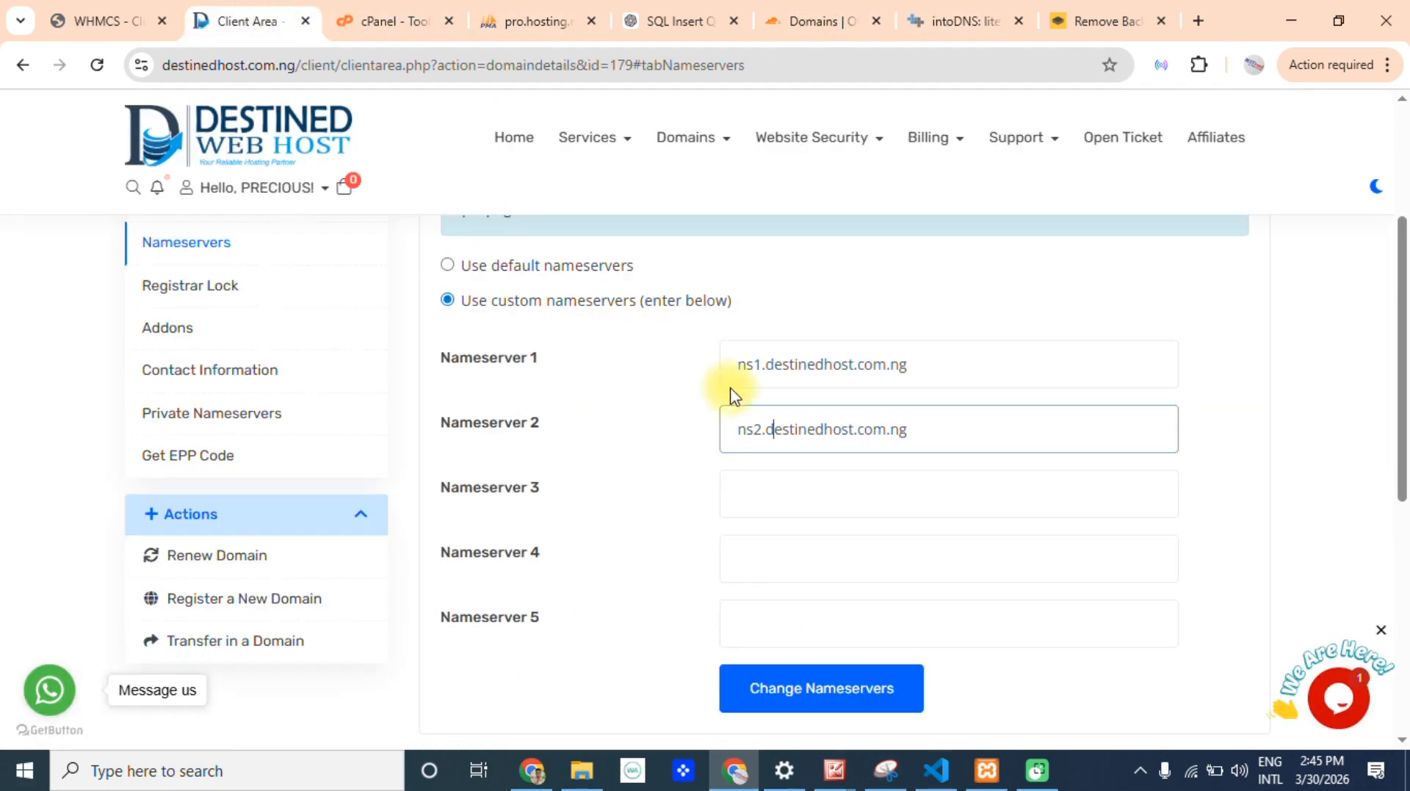
left_click_drag(941, 356, 608, 313)
key("ctrl+v")
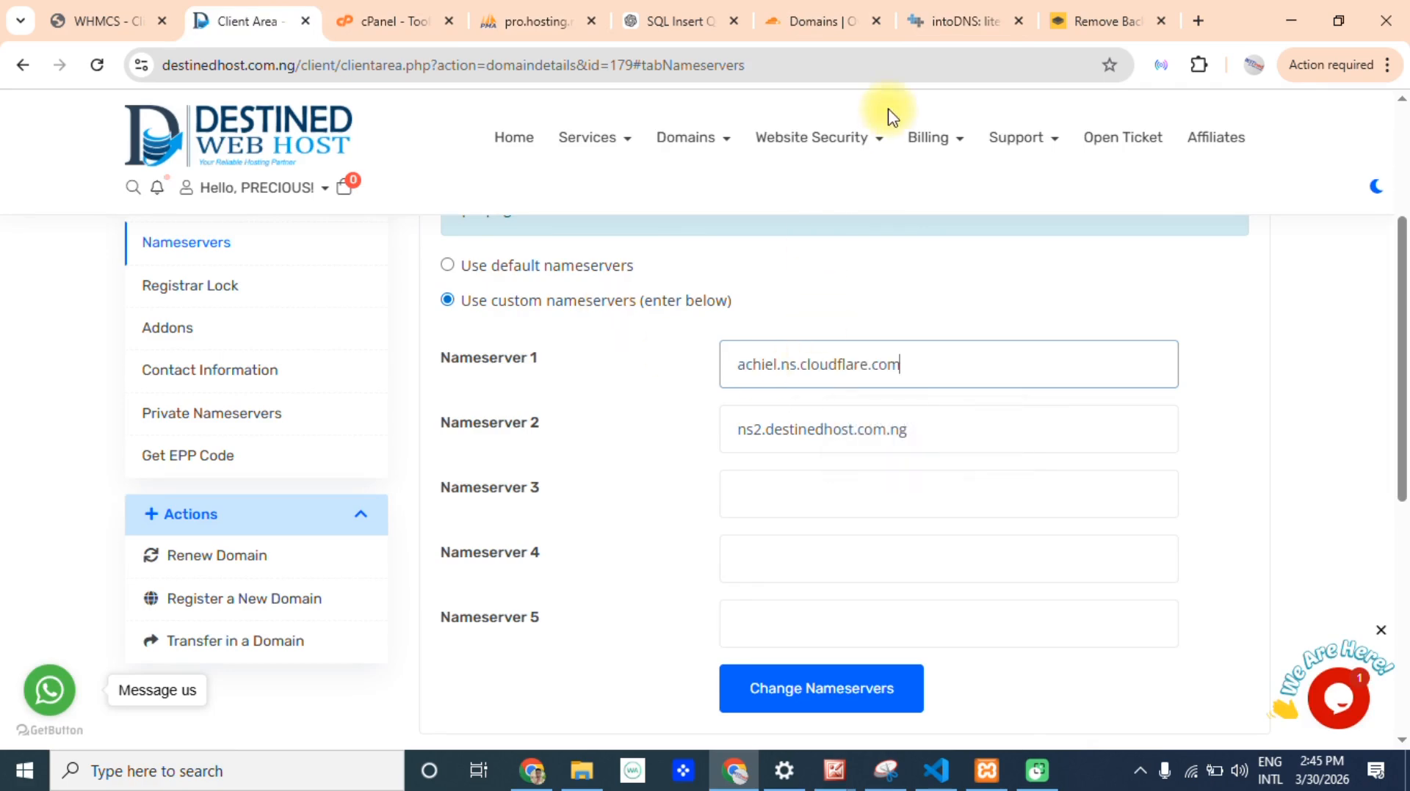
Copy the second assigned nameserver from Cloudflare and set Nameserver 2 at the host to pearl.ns.cloudflare.com.
left_click(560, 19)
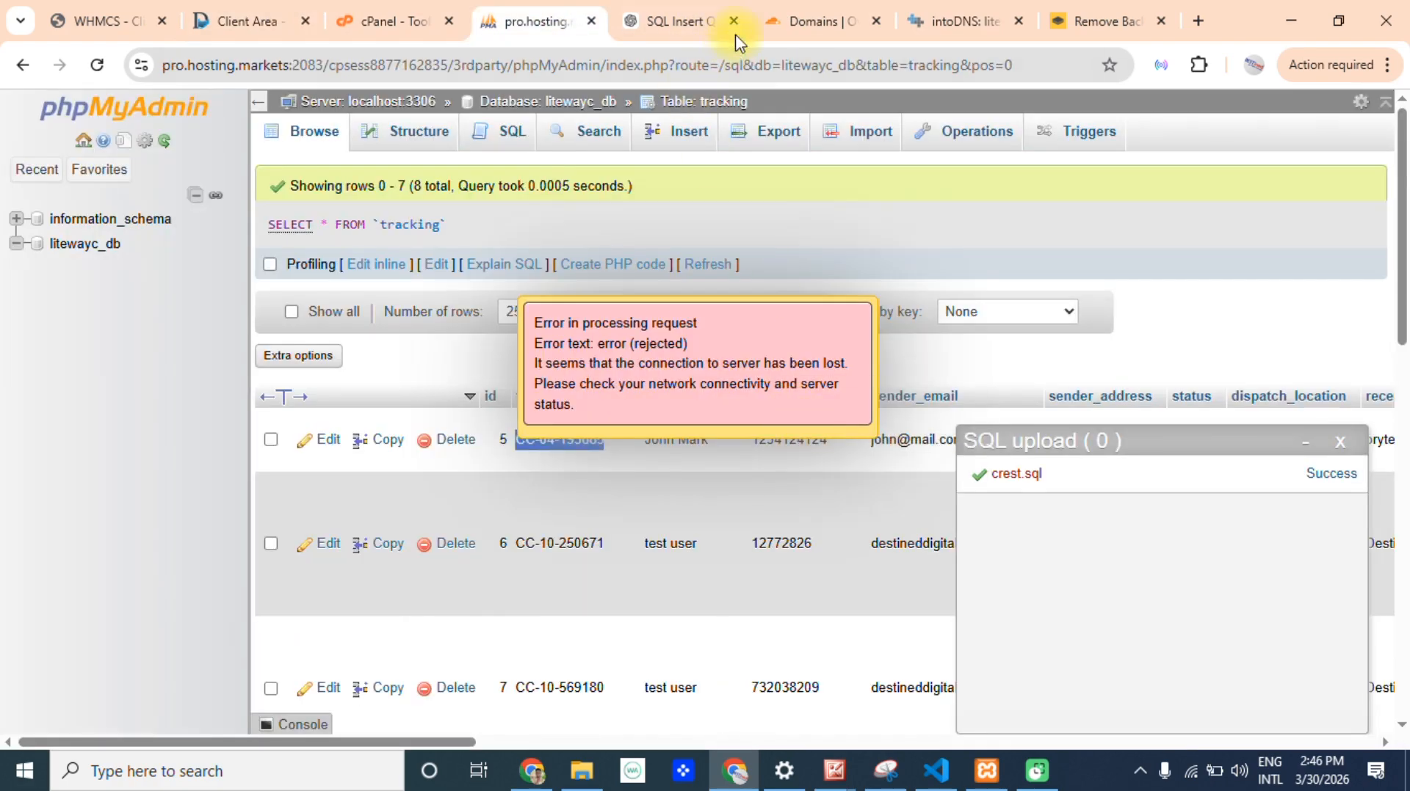
left_click(811, 21)
left_click(748, 457)
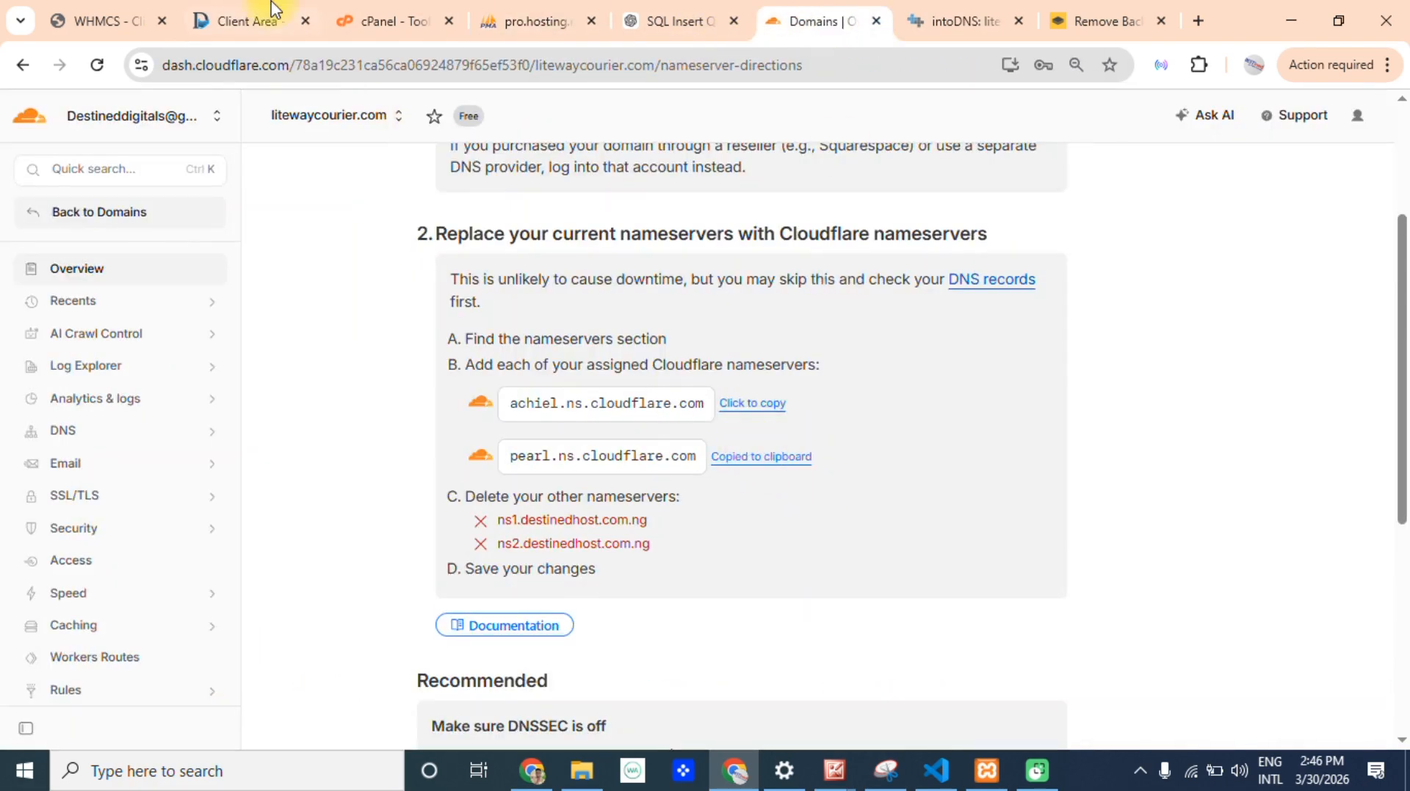
left_click(268, 16)
triple_click(936, 431)
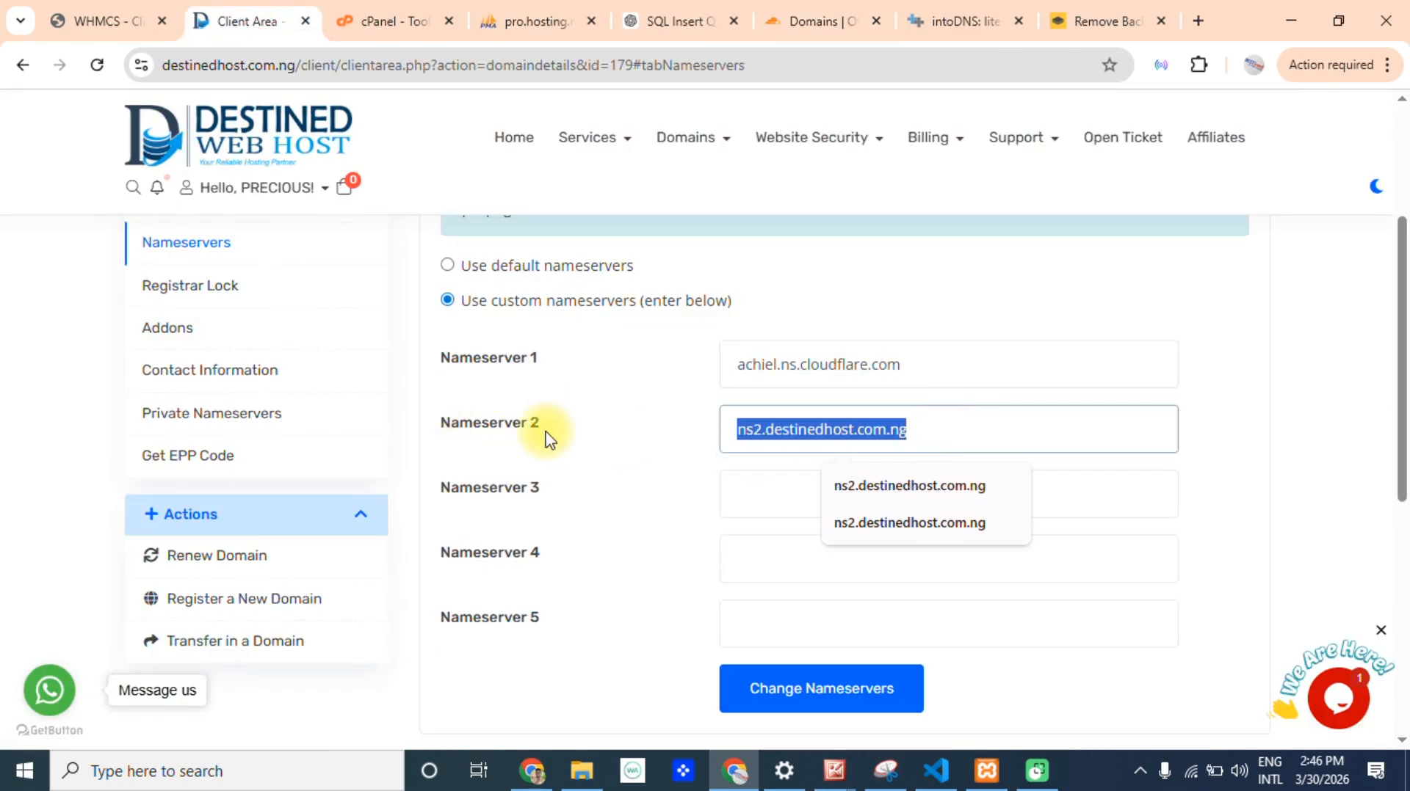
key("ctrl+v")
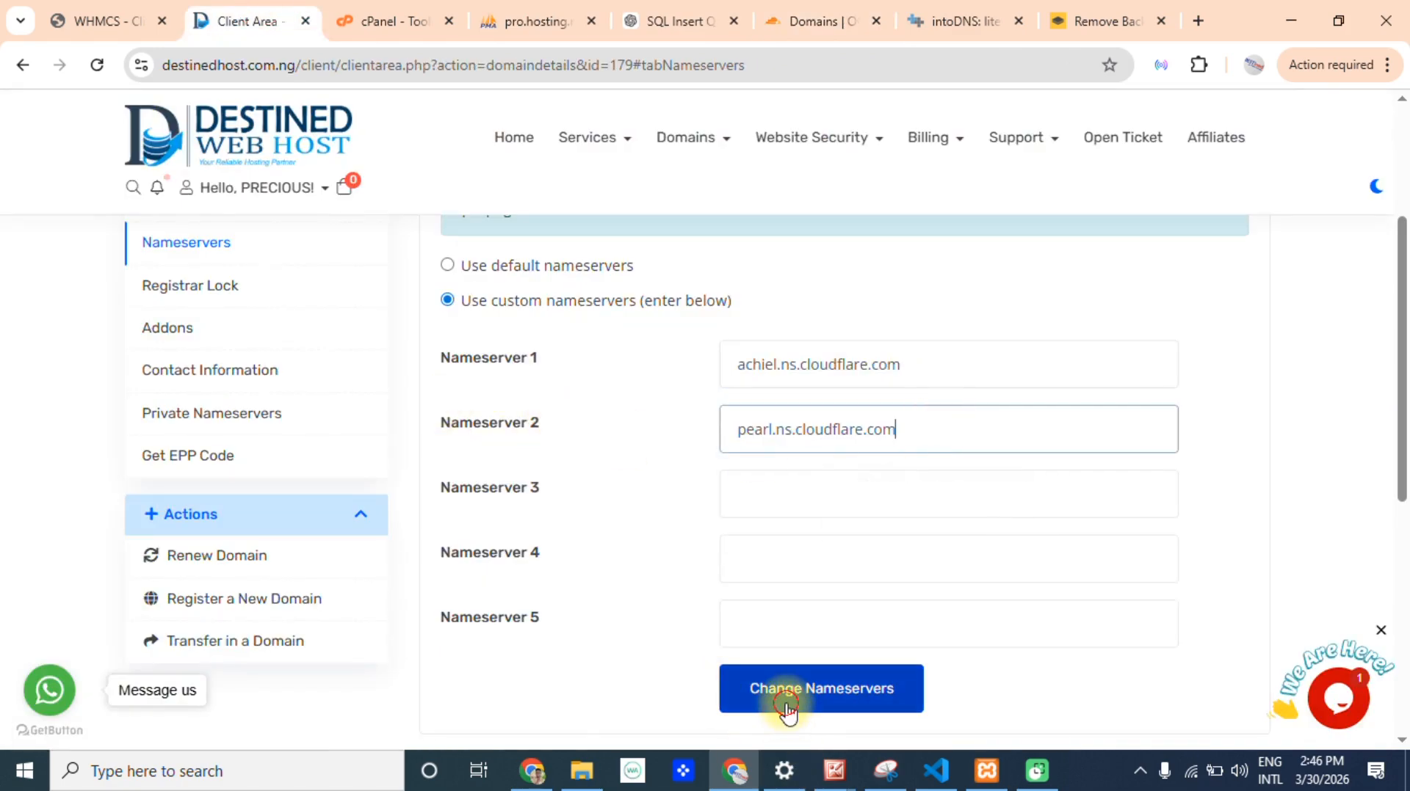
Submit the nameserver change for litewaycourier.com and check the save status on the page.
left_click(787, 708)
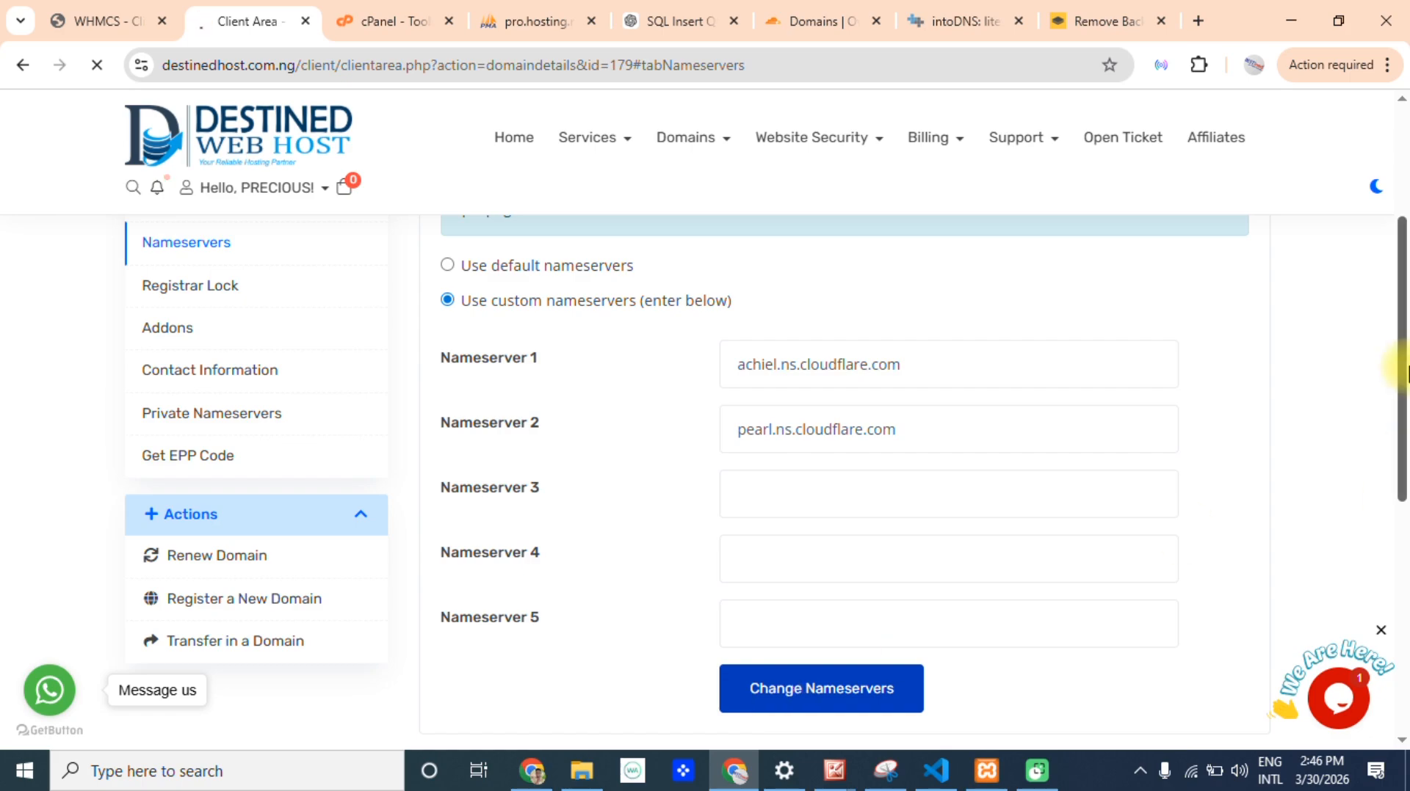
scroll(1403, 275, "up", 5)
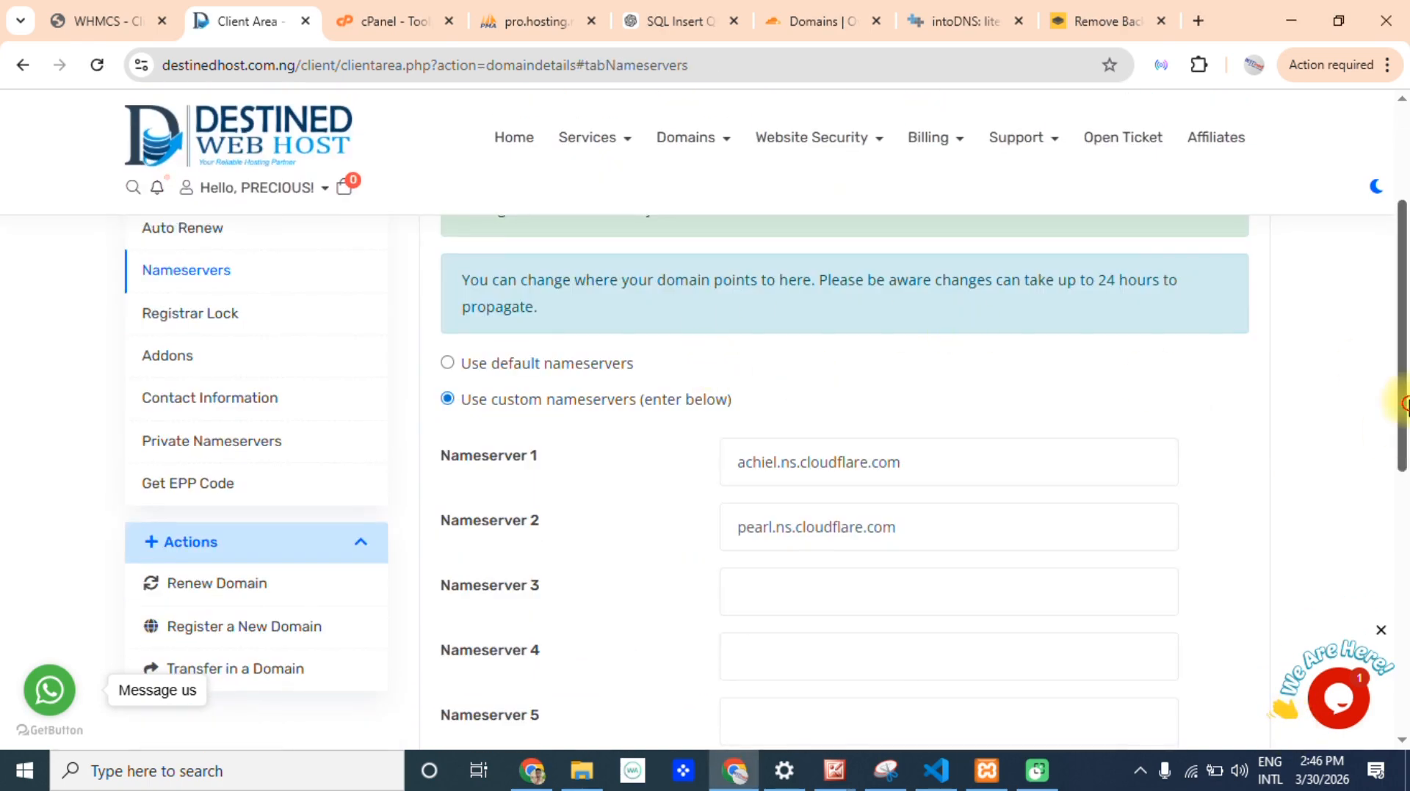
scroll(705, 362, "up", 4)
left_click_drag(711, 535, 435, 530)
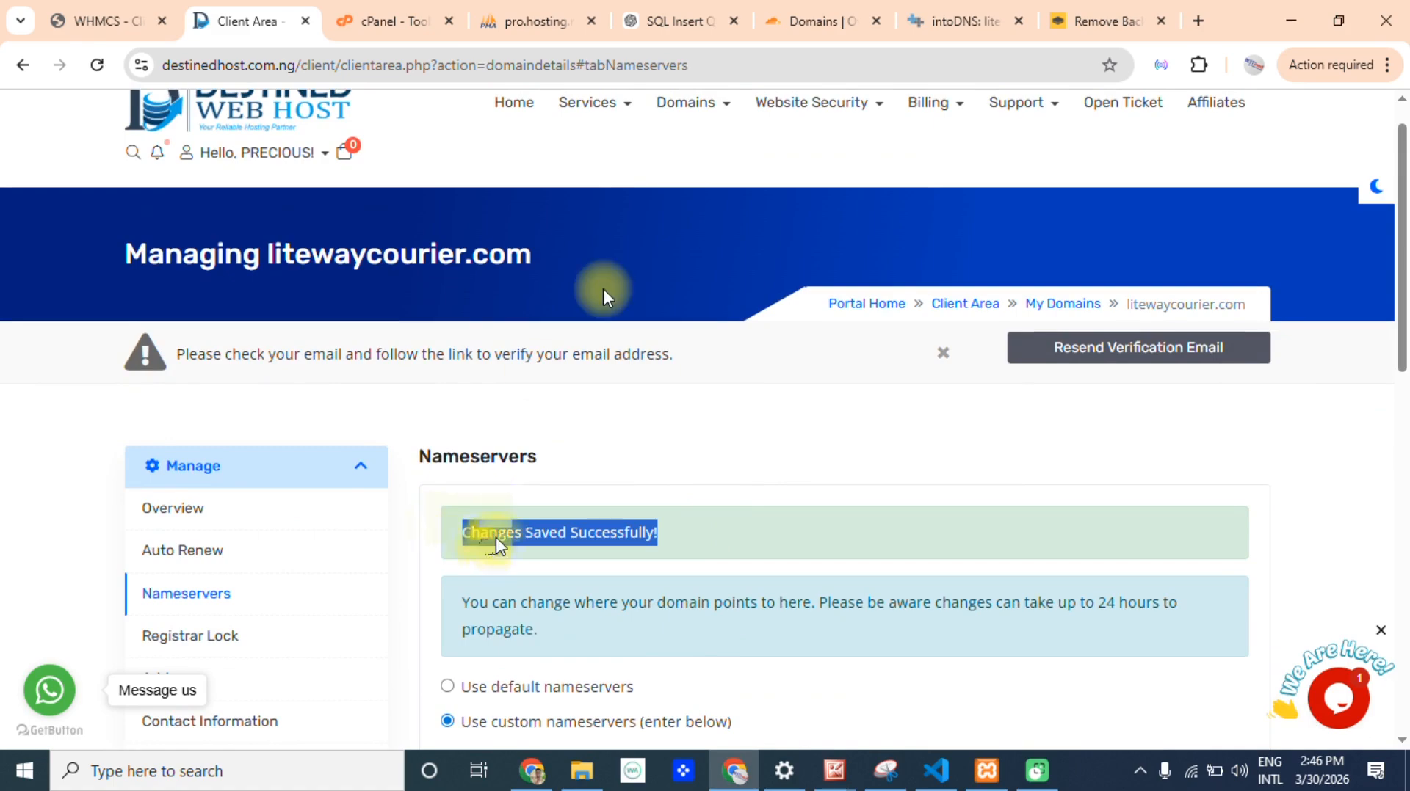
Return to Cloudflare, confirm that the nameservers have been updated and look over the domain's overview.
left_click(848, 10)
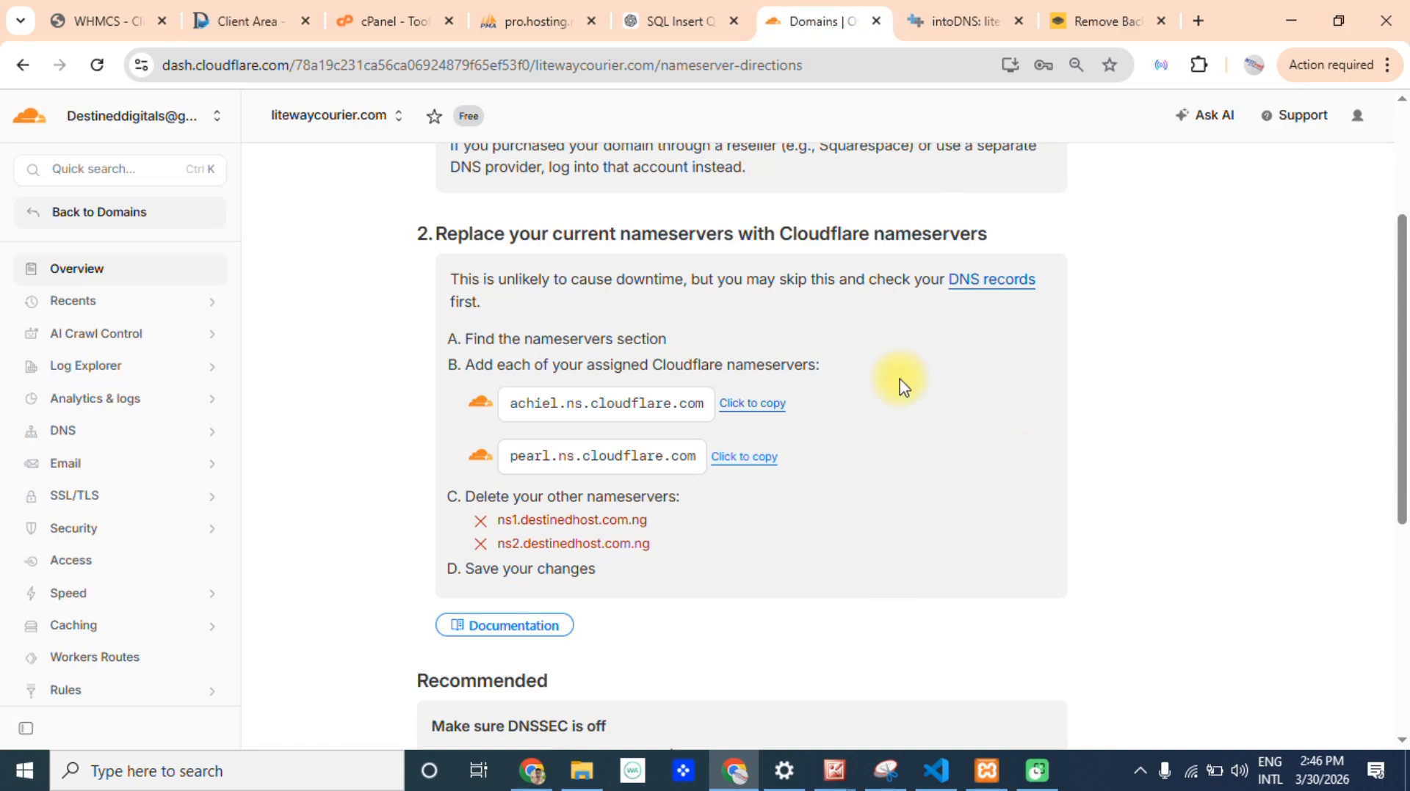
scroll(1406, 481, "down", 1)
scroll(1406, 481, "down", 5)
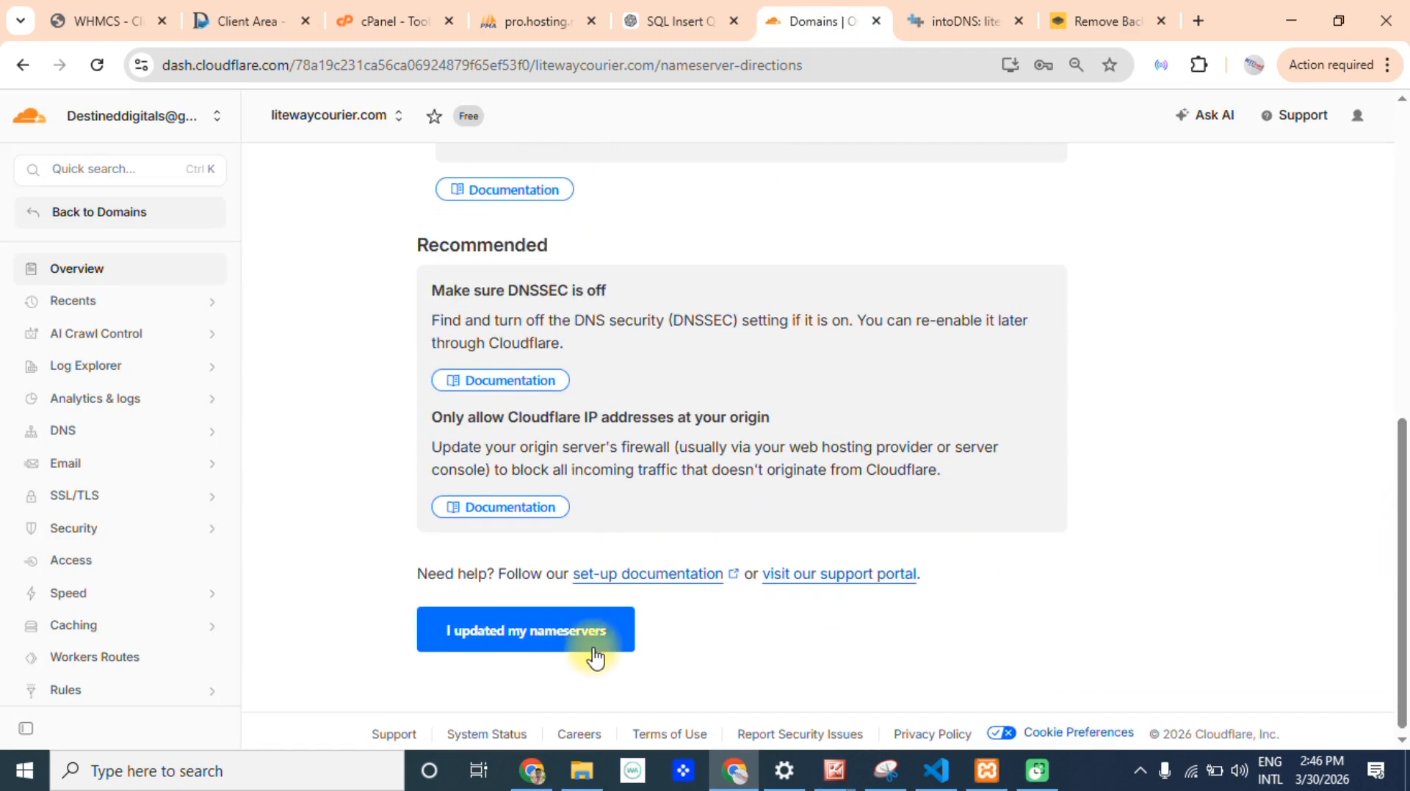
left_click(550, 629)
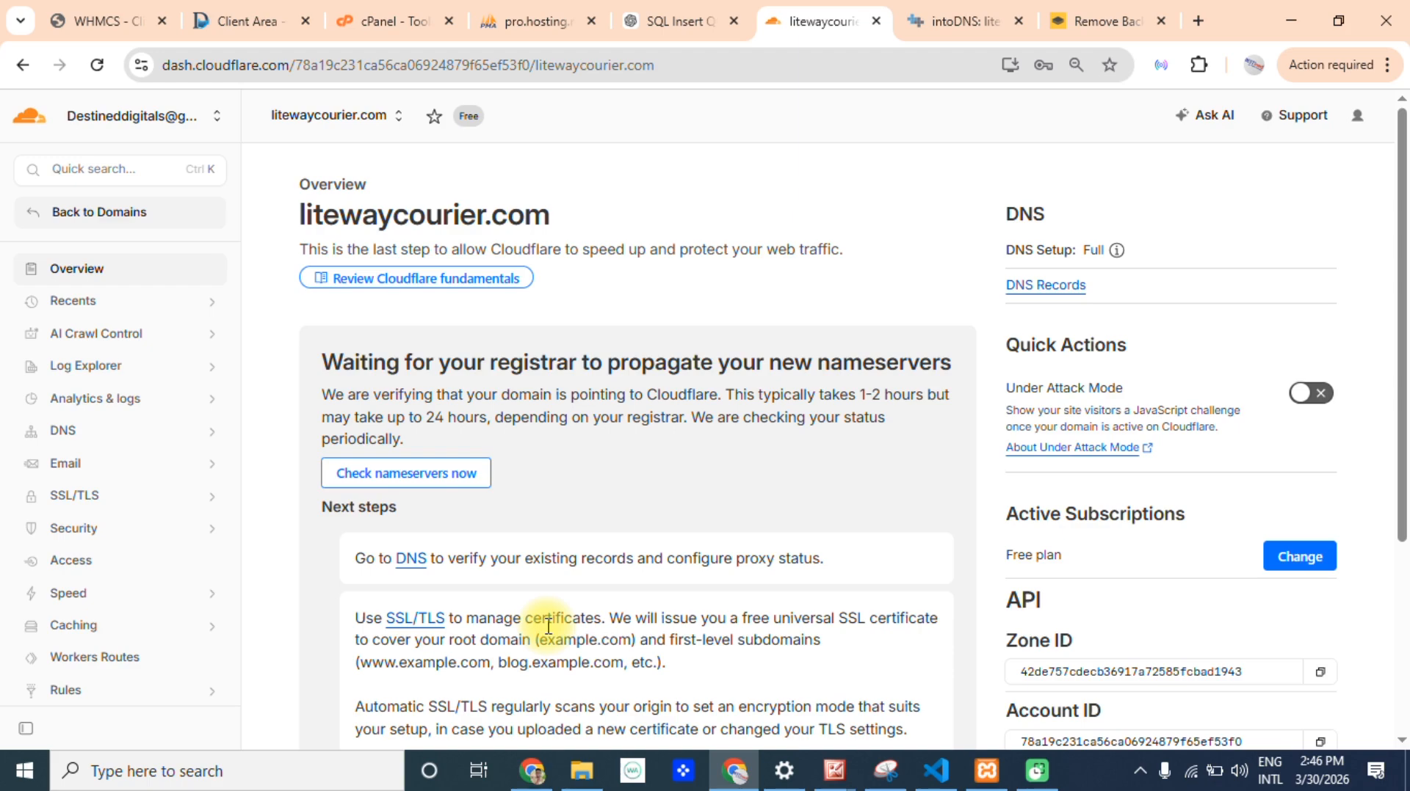
left_click_drag(1403, 240, 1408, 572)
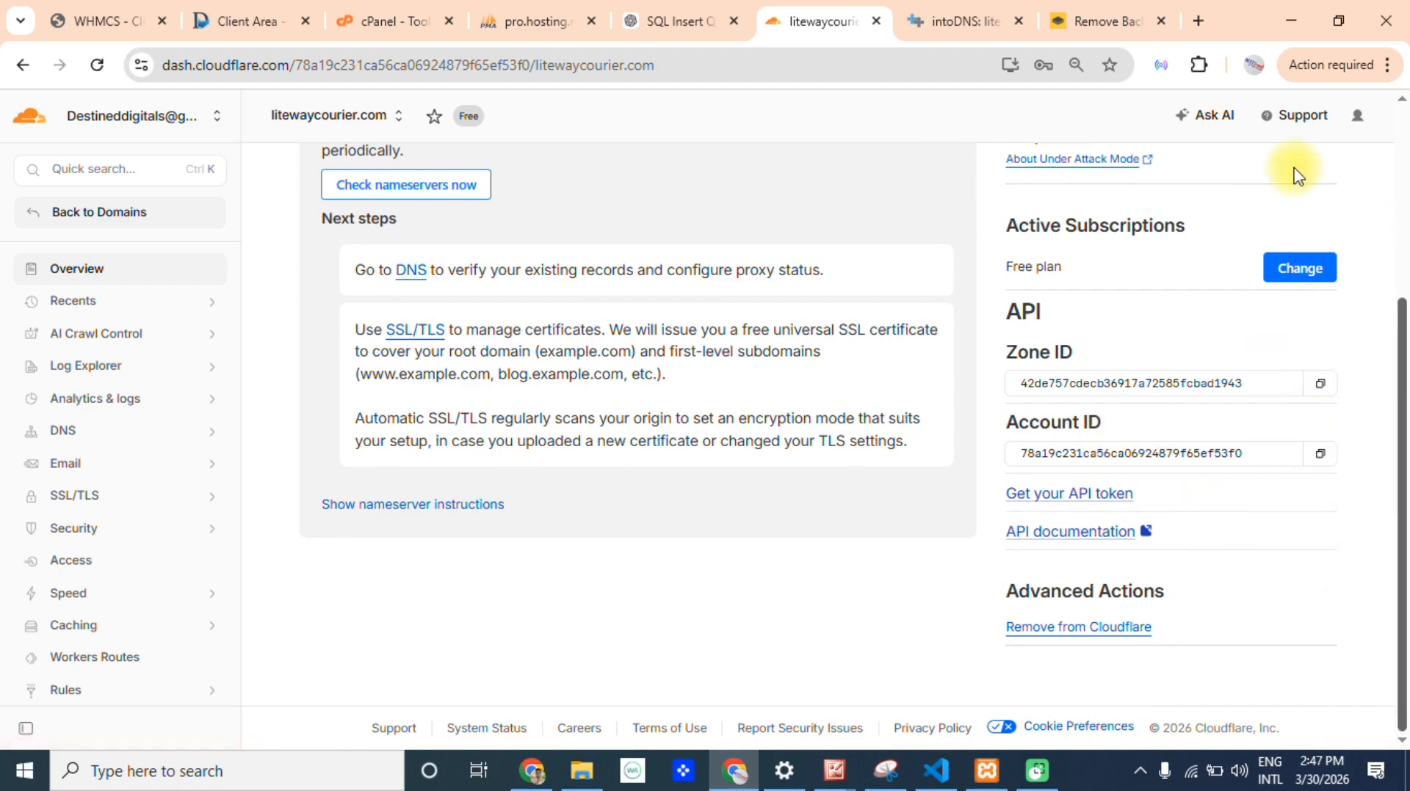
Switch to intoDNS, rerun the report for litewaycourier.com and check the nameserver records from the parent servers.
left_click(957, 9)
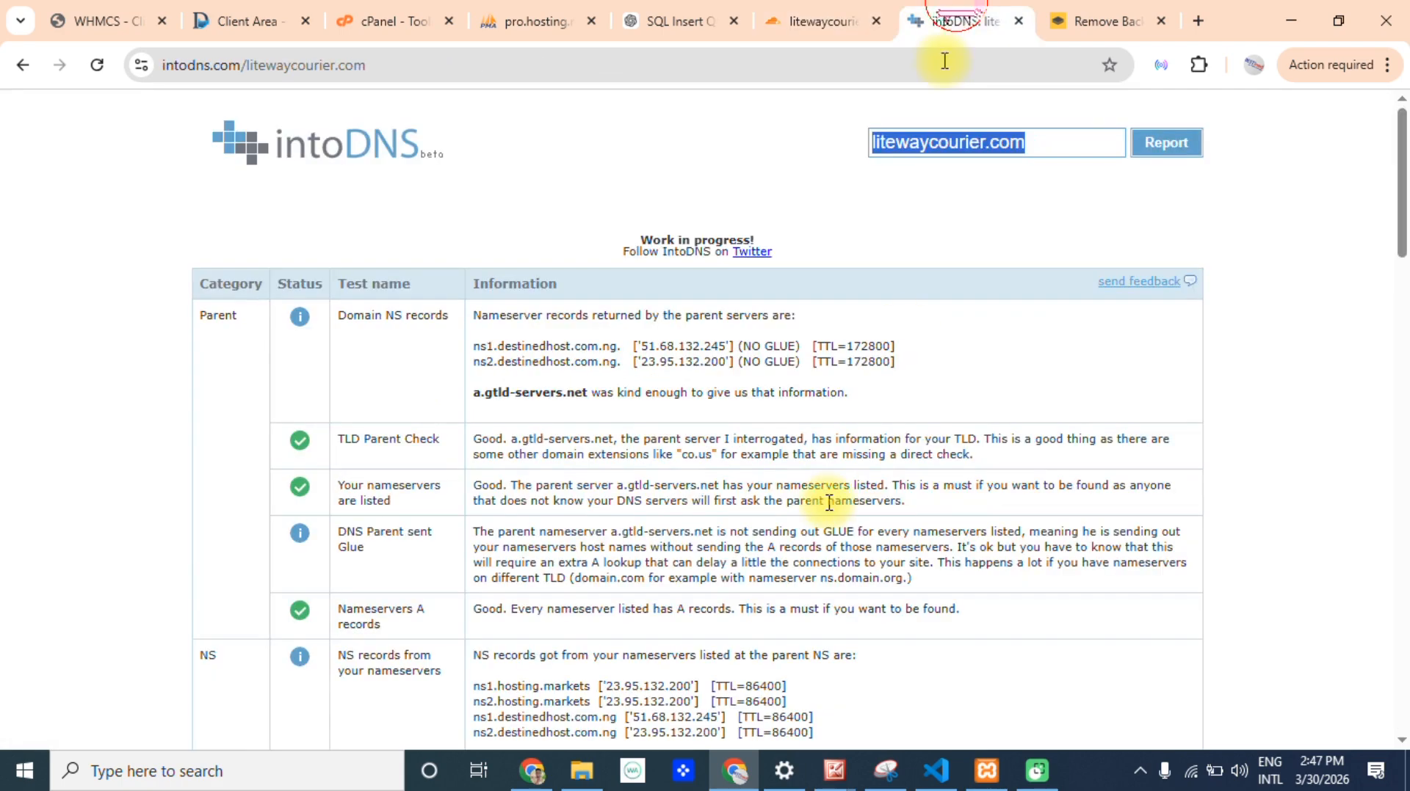
left_click(1166, 146)
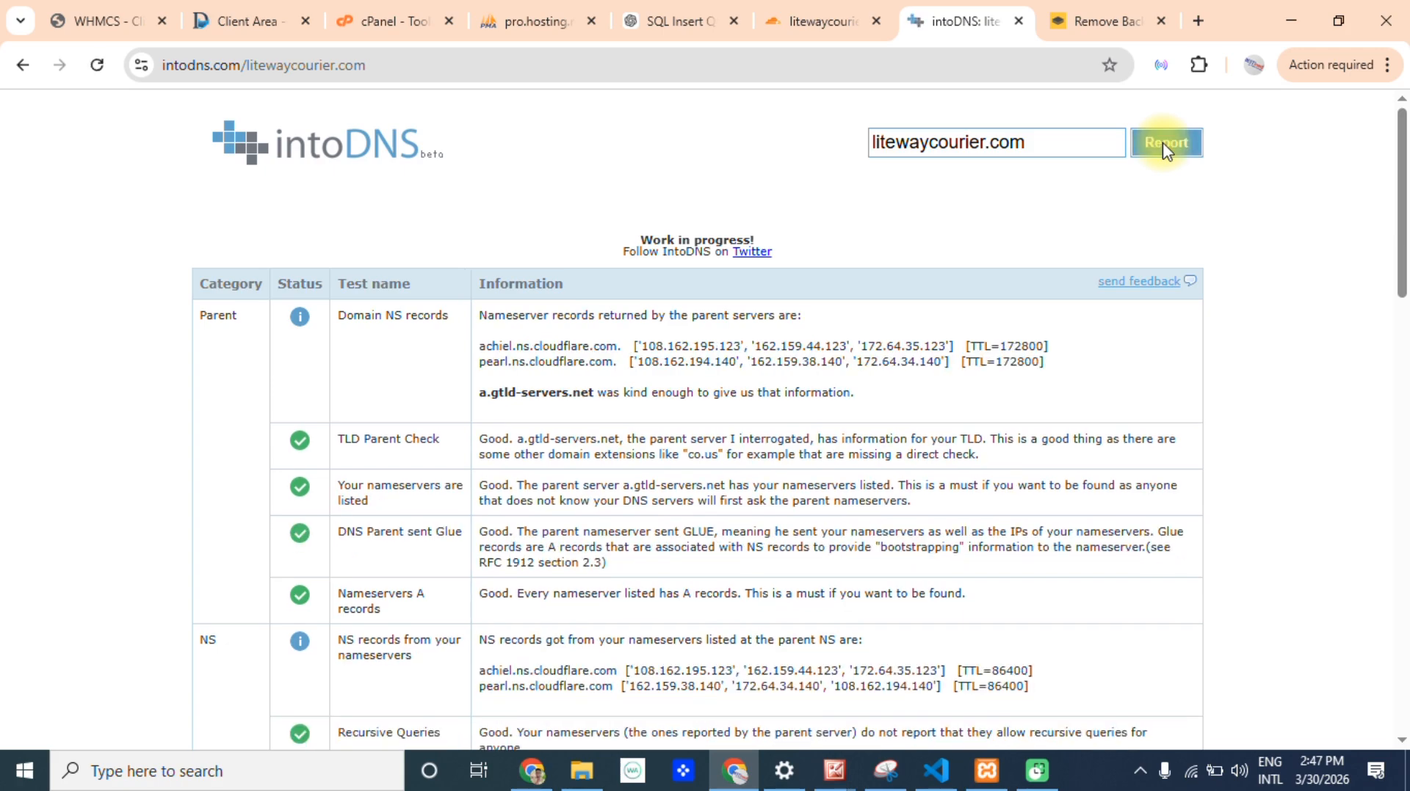
mouse_move(945, 346)
left_mouse_down()
mouse_move(734, 322)
mouse_move(644, 349)
mouse_move(980, 352)
mouse_move(942, 364)
left_mouse_up()
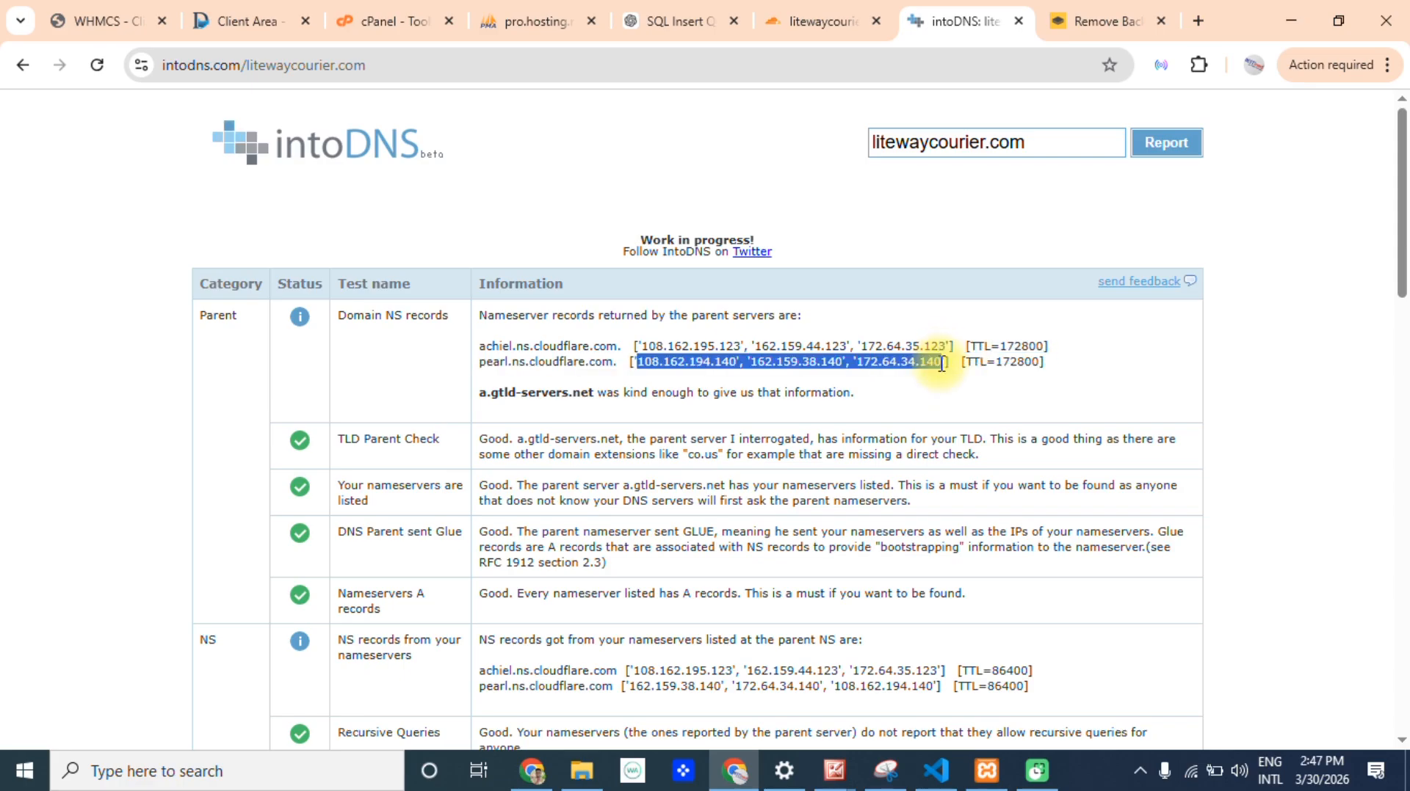
left_click_drag(1399, 257, 1388, 26)
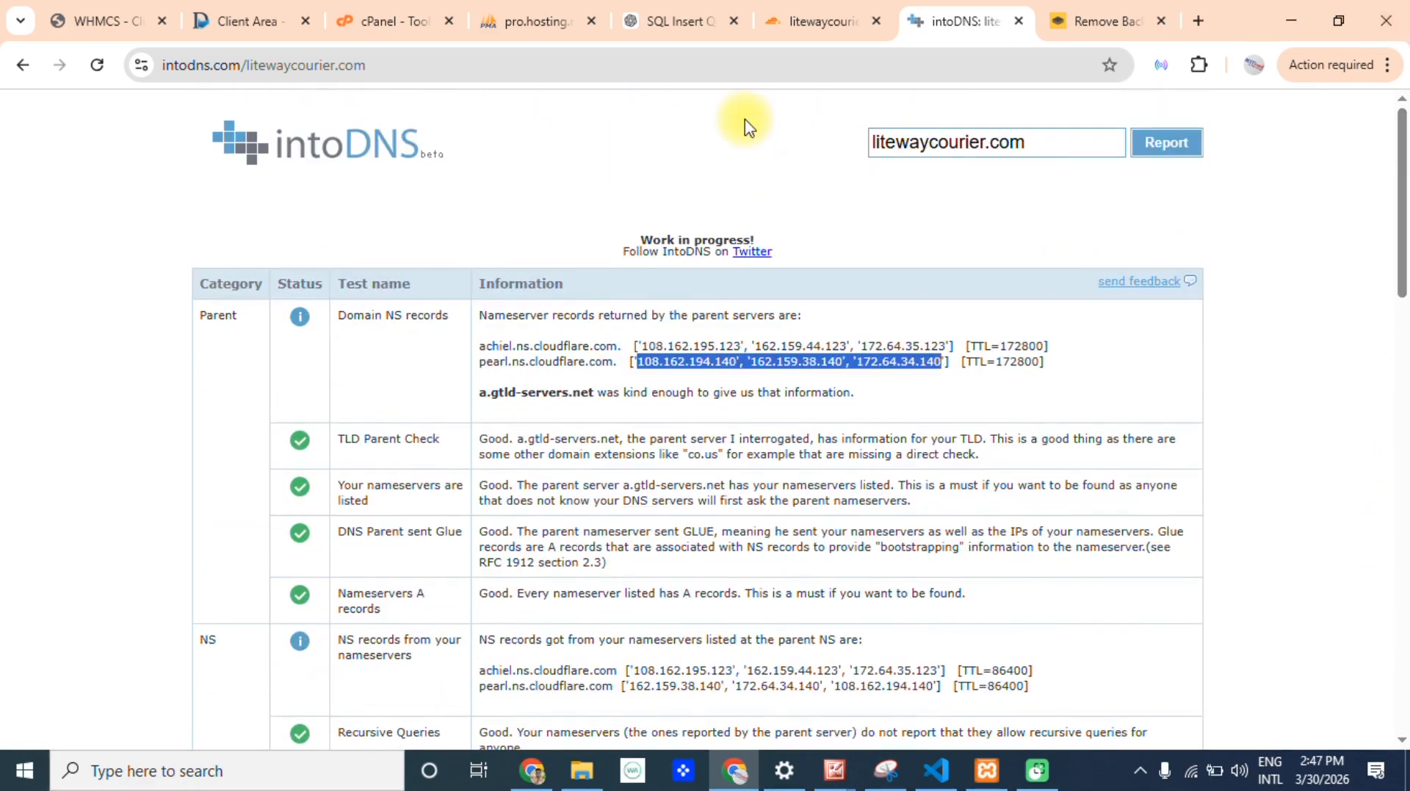
Return to Cloudflare, open the DNS records of litewaycourier.com and review the listed entries.
left_click(820, 21)
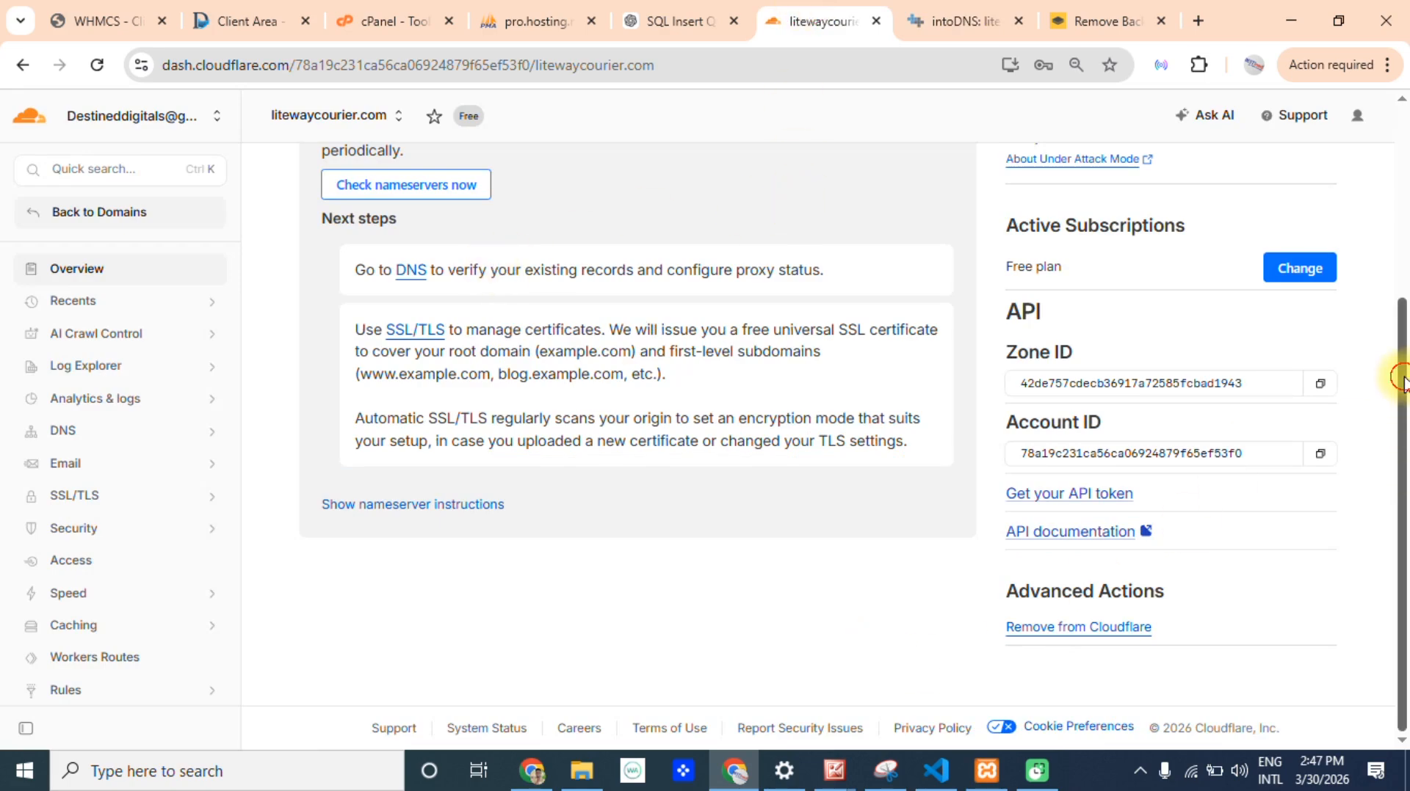
left_click_drag(1400, 378, 1397, 506)
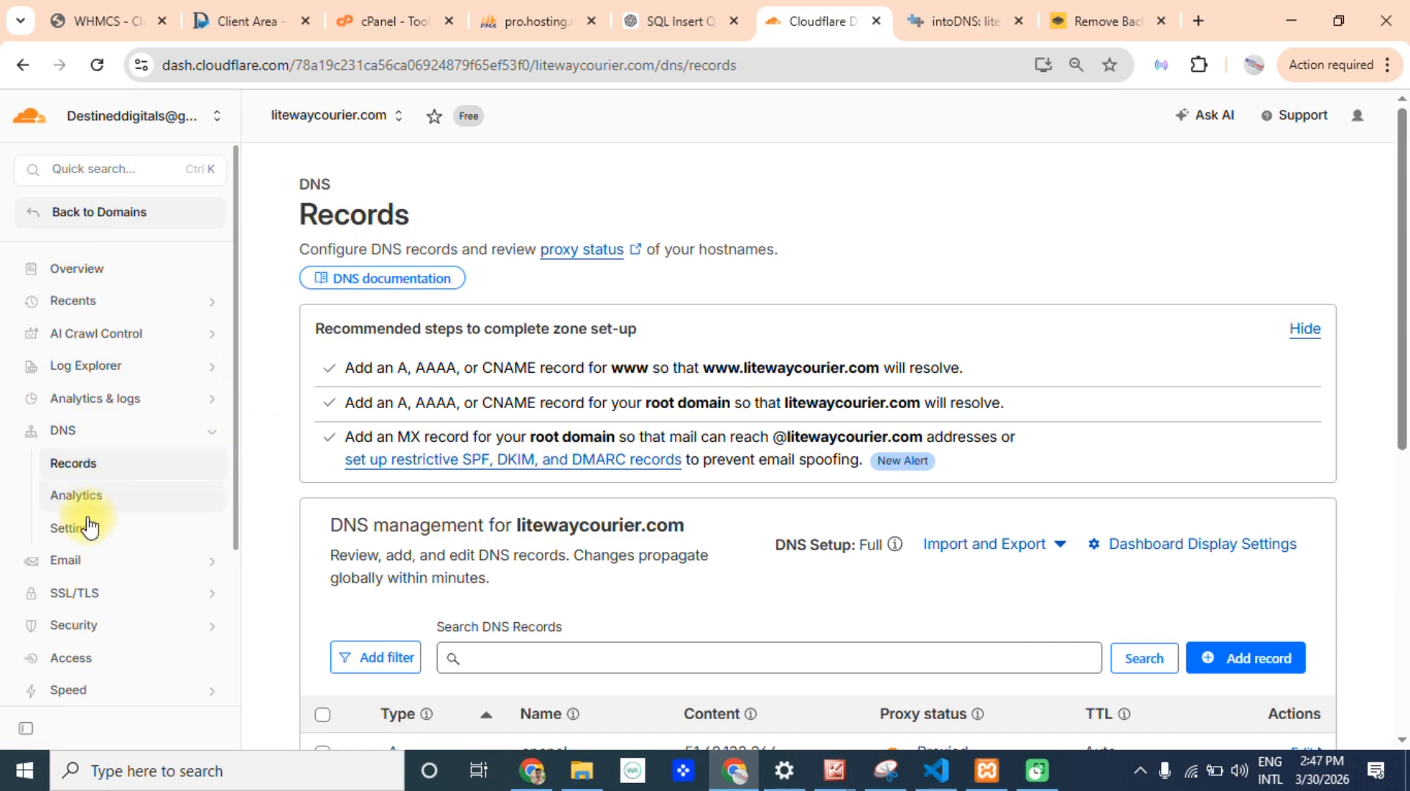
scroll(1388, 382, "down", 5)
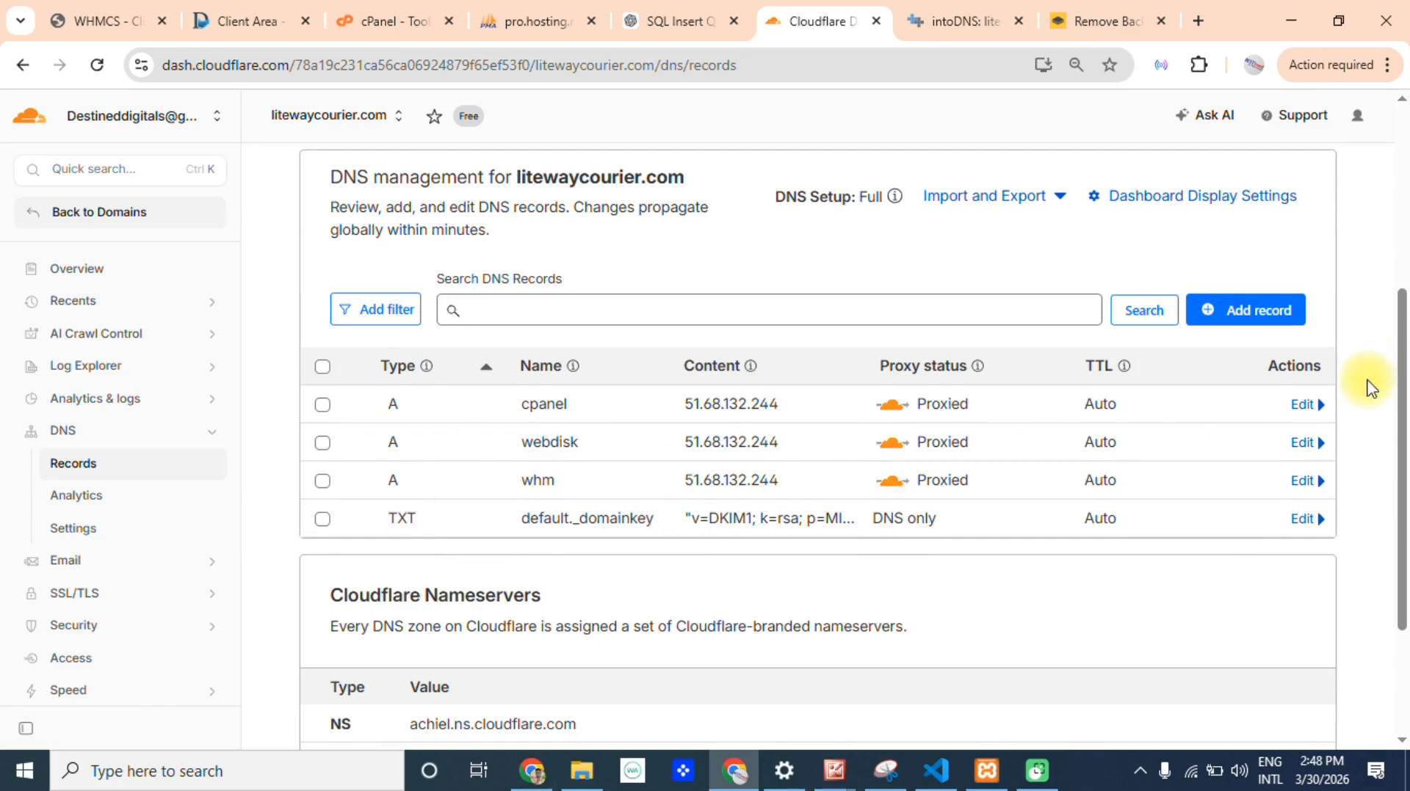
Start a new DNS record for litewaycourier.com, switch to cPanel and search the tools for "zone" to open the Zone Editor.
left_click(1246, 323)
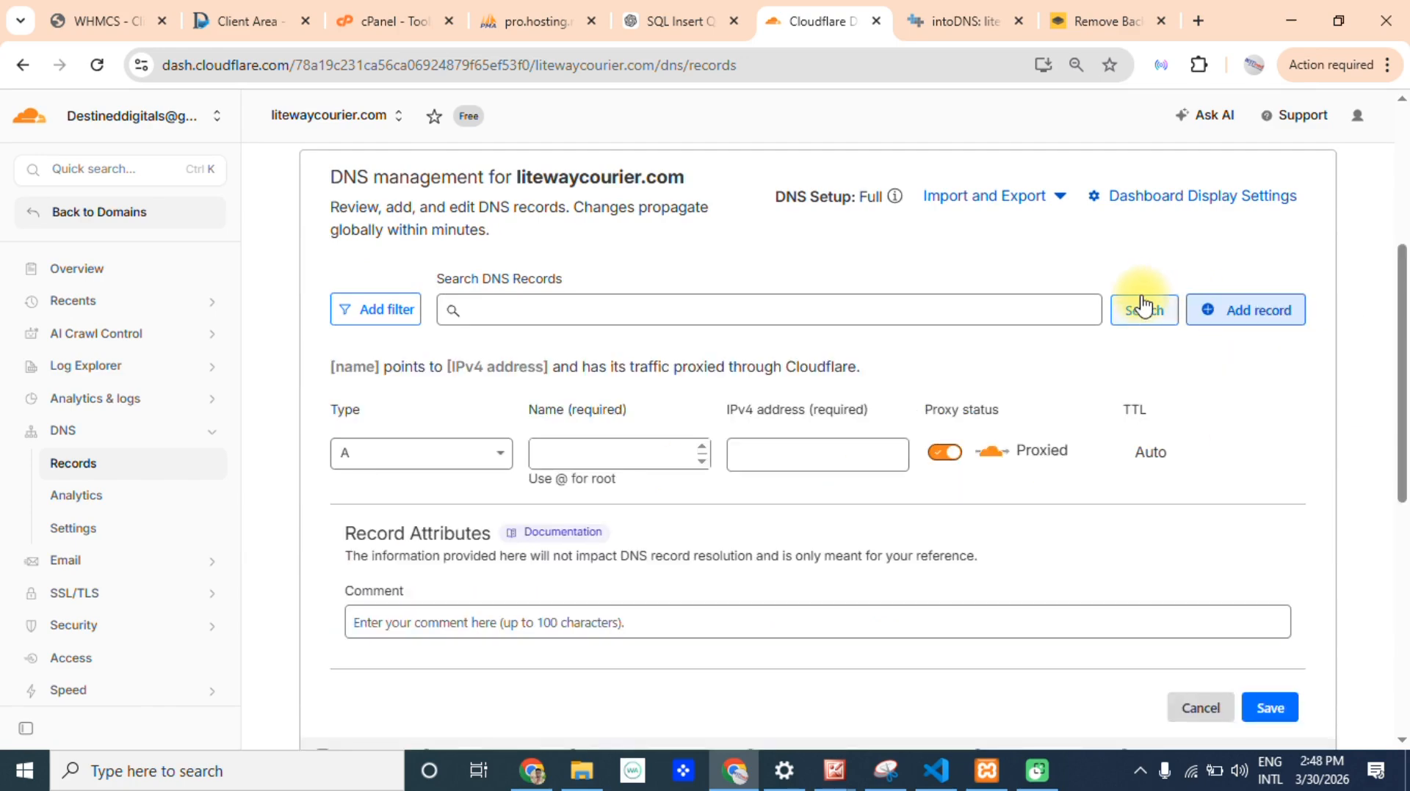
left_click(390, 20)
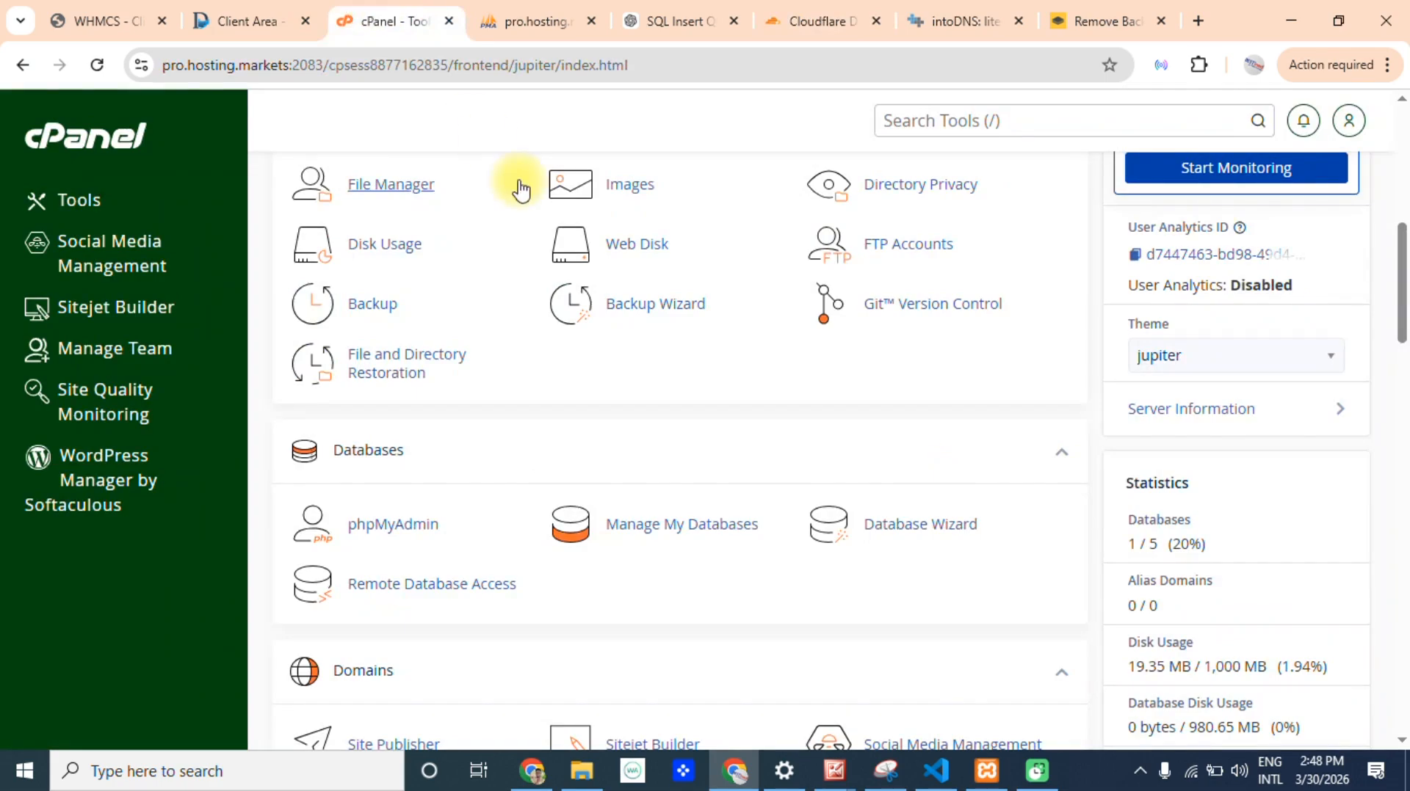
left_click_drag(1404, 266, 1404, 470)
left_click(1033, 131)
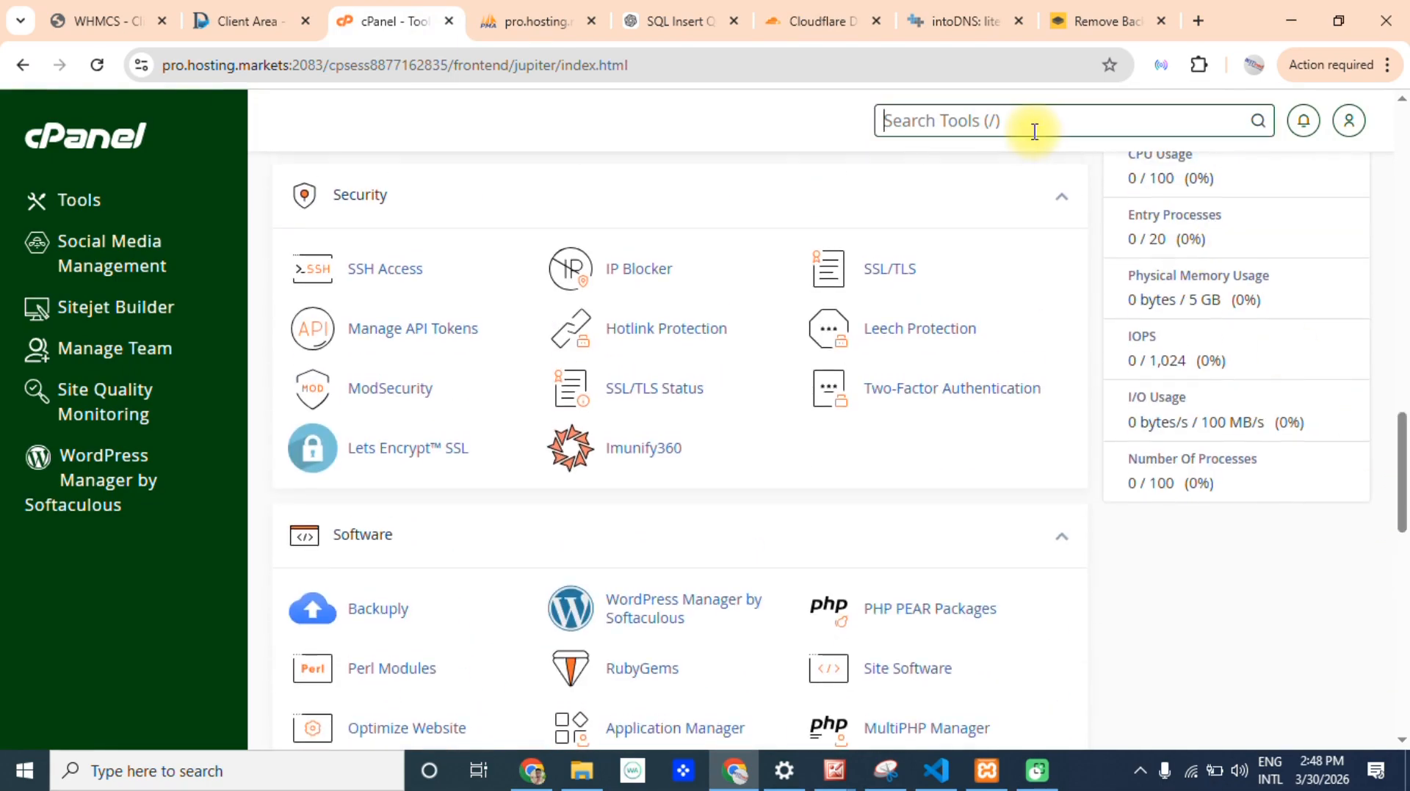
type("zone")
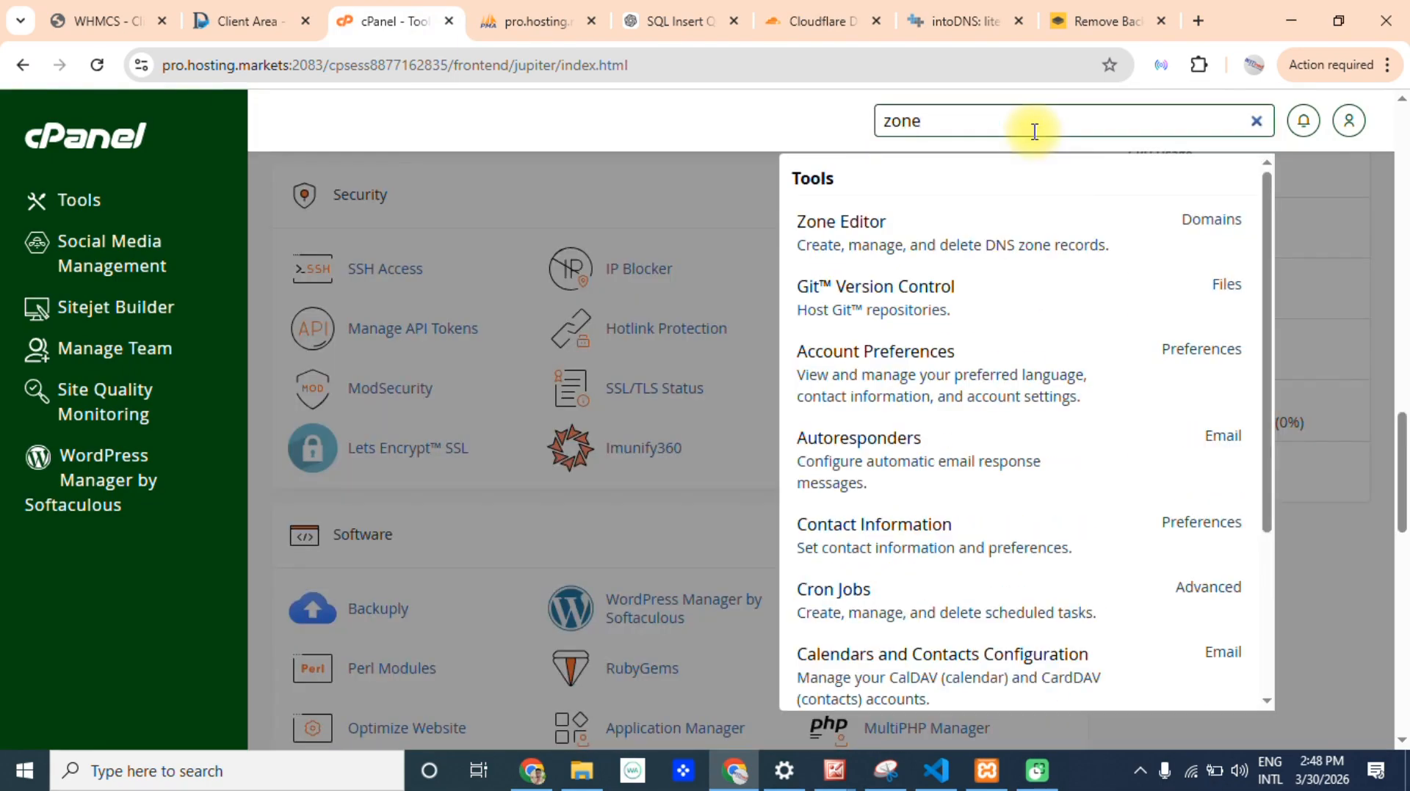
left_click(837, 233)
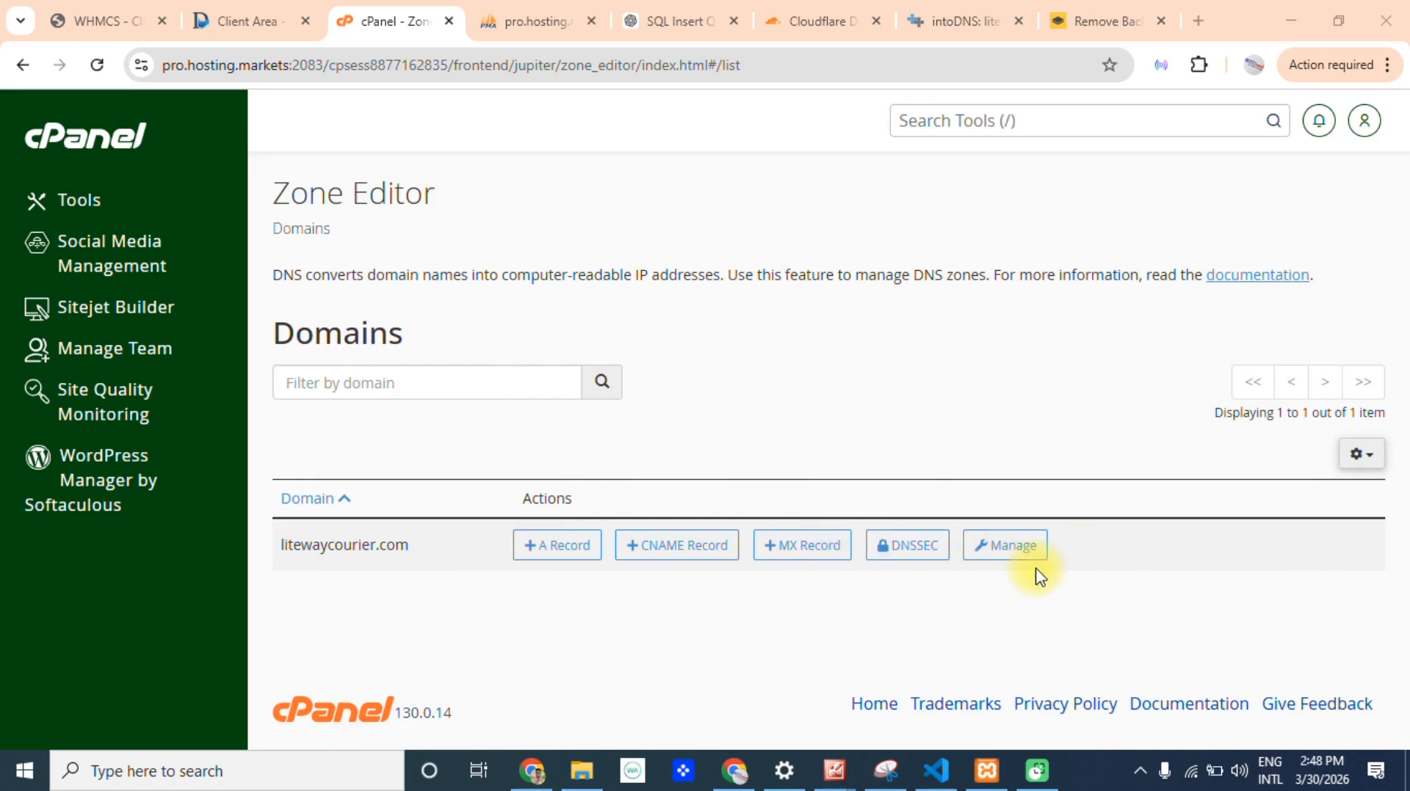
Open the zone records of litewaycourier.com in the Zone Editor and review them, including the root domain's A record.
left_click(1014, 562)
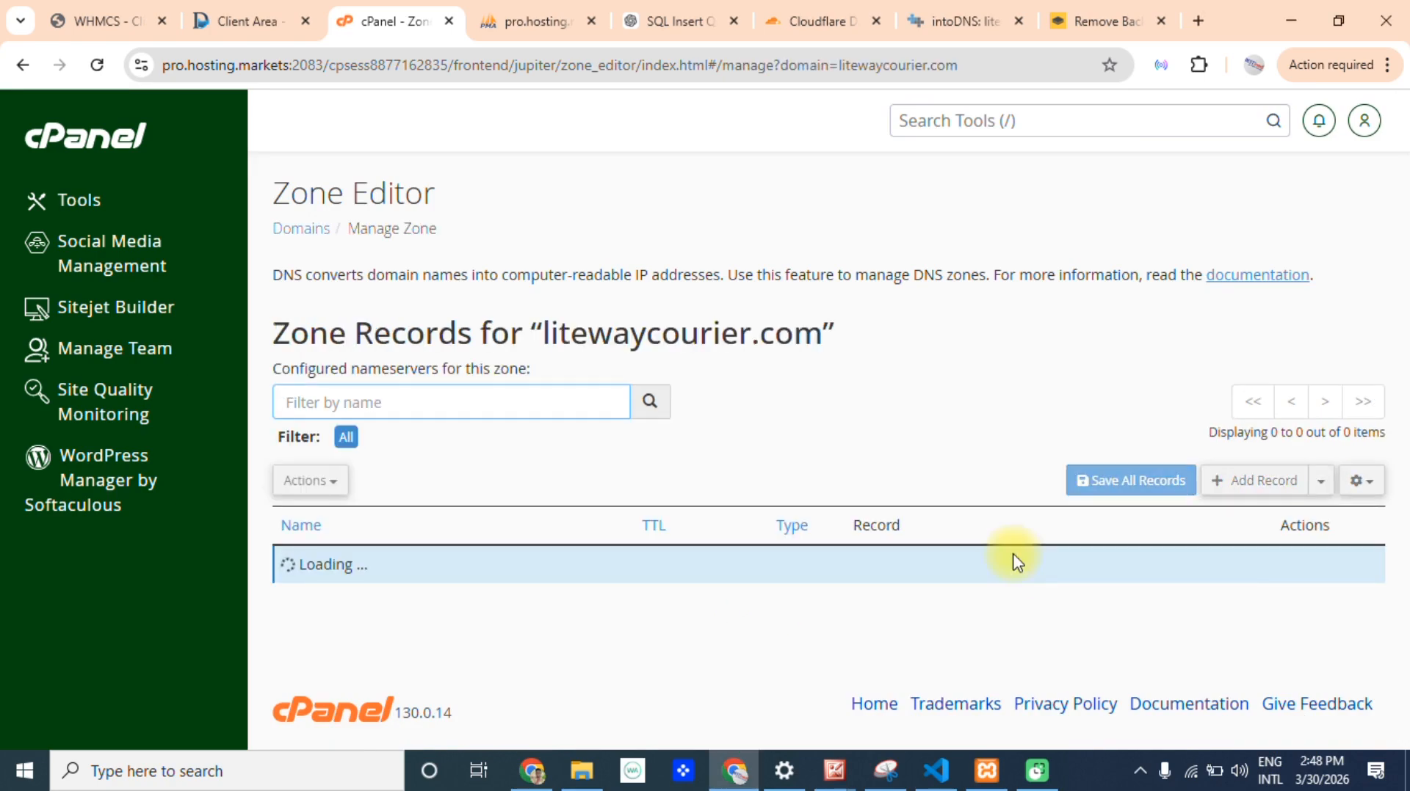
left_click_drag(1403, 220, 1402, 668)
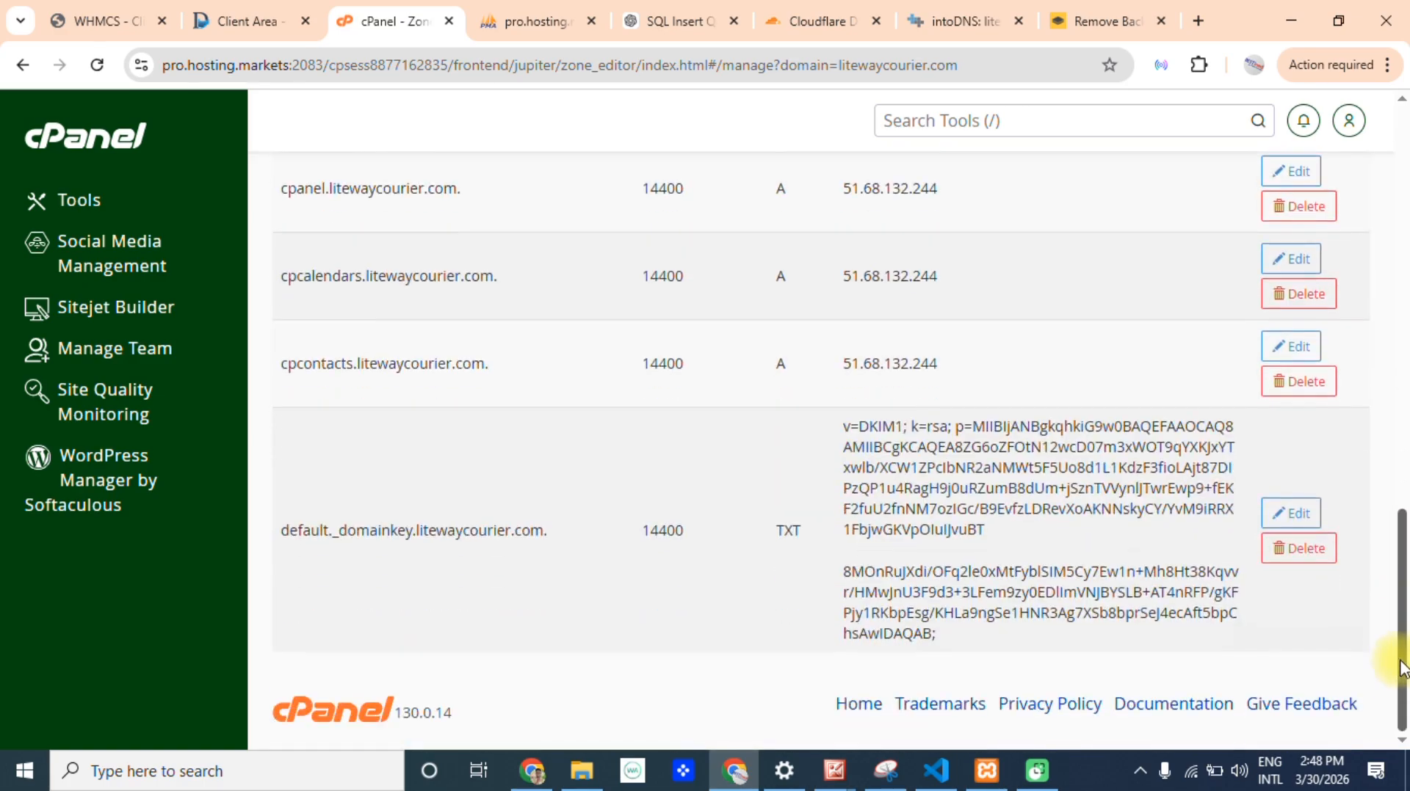
left_click_drag(1391, 620, 1385, 308)
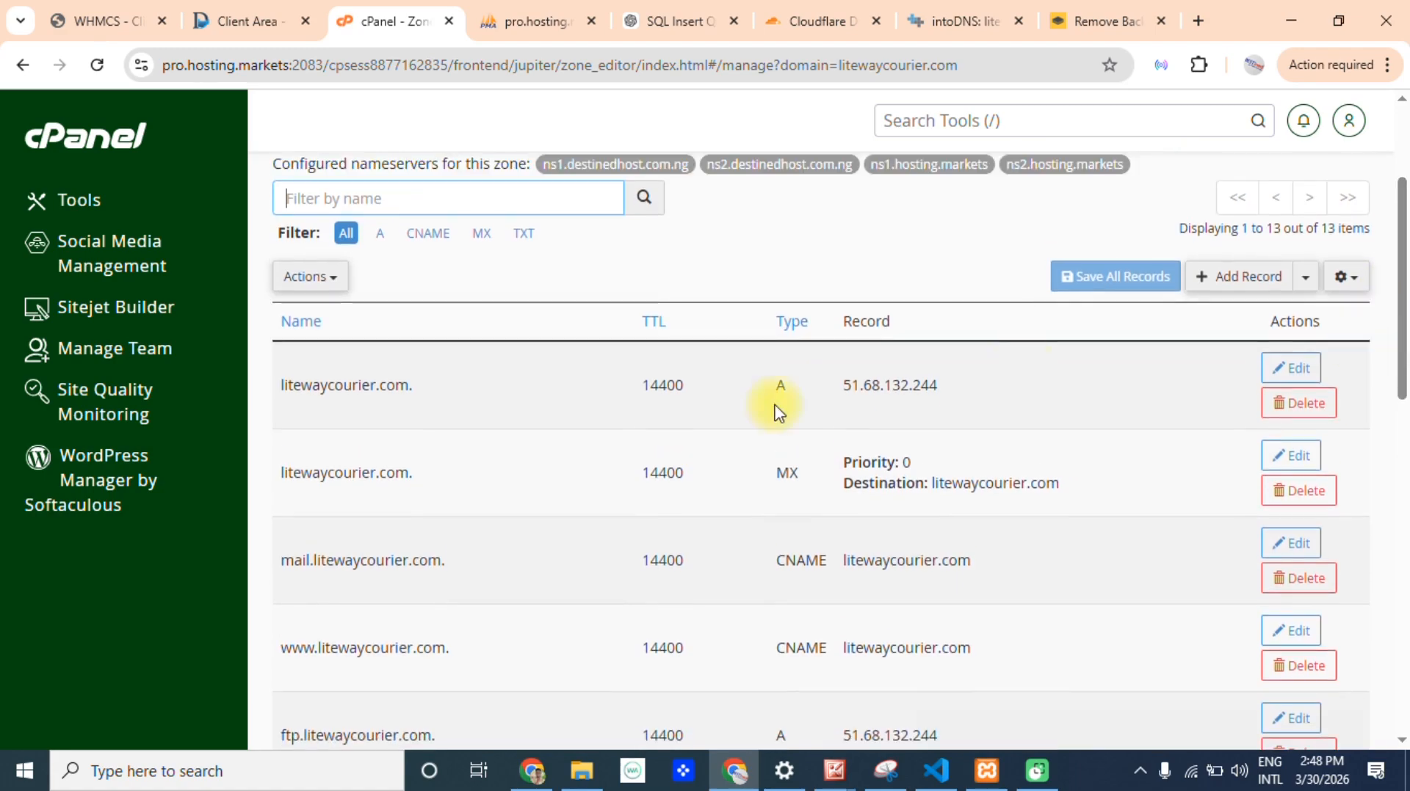
left_click_drag(803, 397, 772, 390)
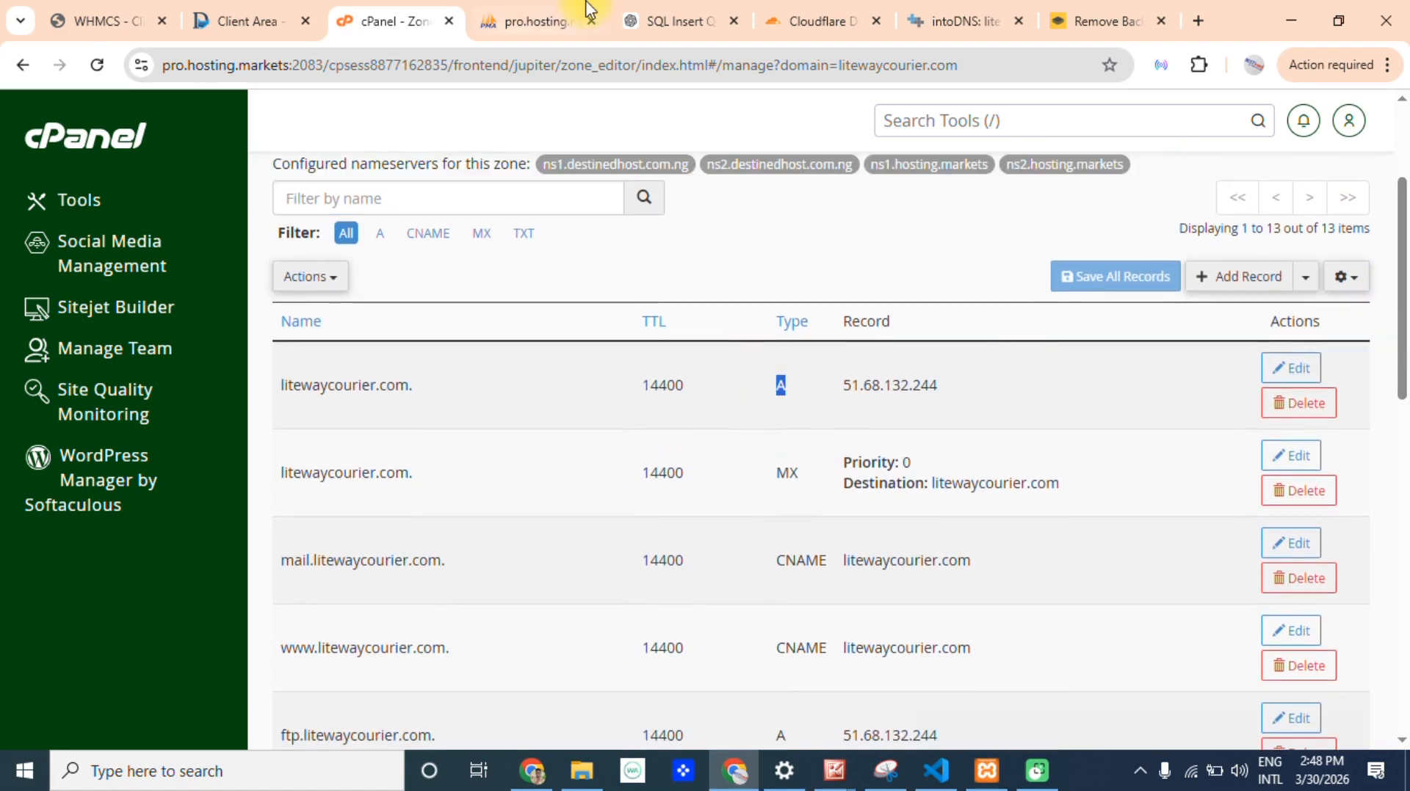
Return to Cloudflare and check the existing cpanel, webdisk and whm A records for a missing root domain entry.
left_click(536, 15)
left_click(804, 9)
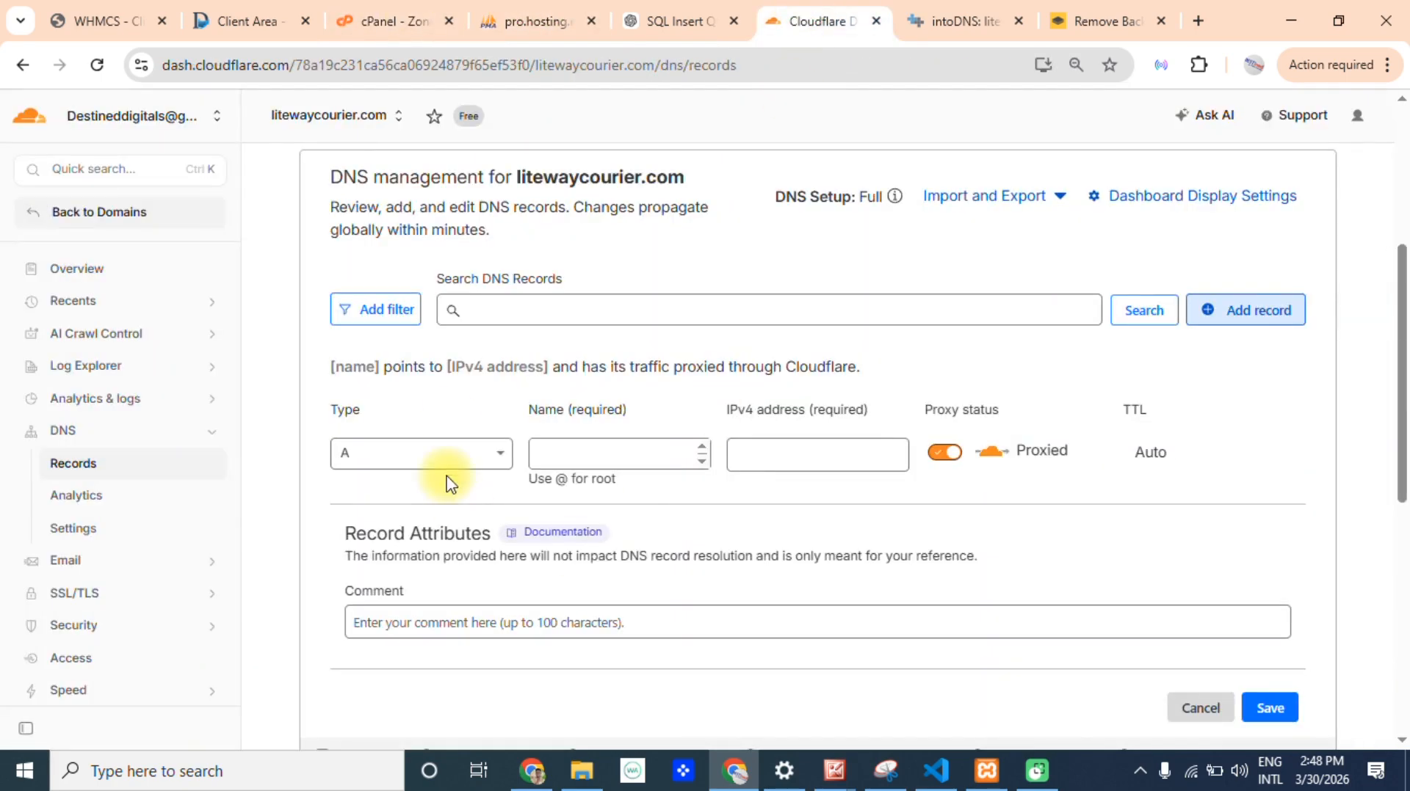
left_click_drag(1405, 415, 1401, 543)
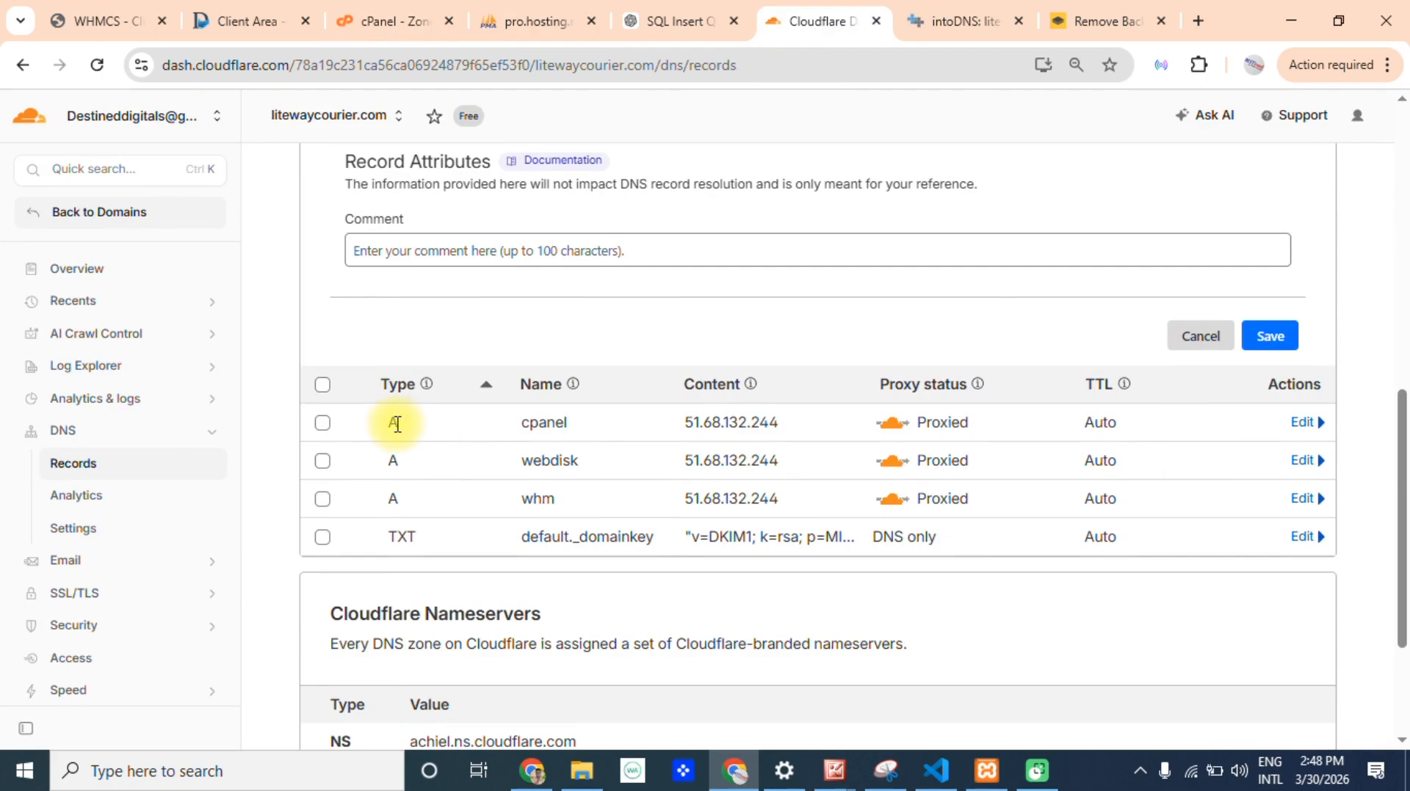
left_click_drag(367, 434, 538, 415)
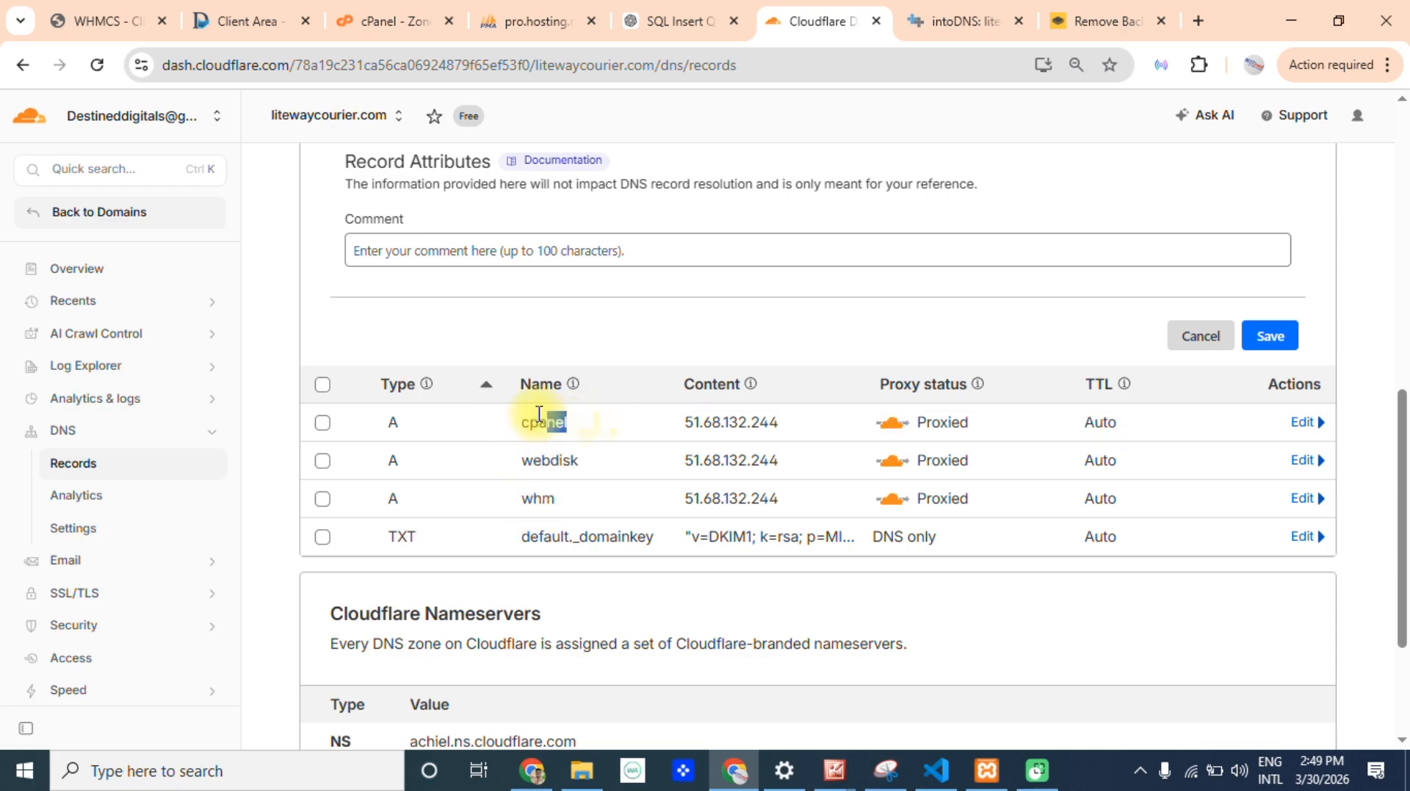
double_click(569, 462)
double_click(539, 500)
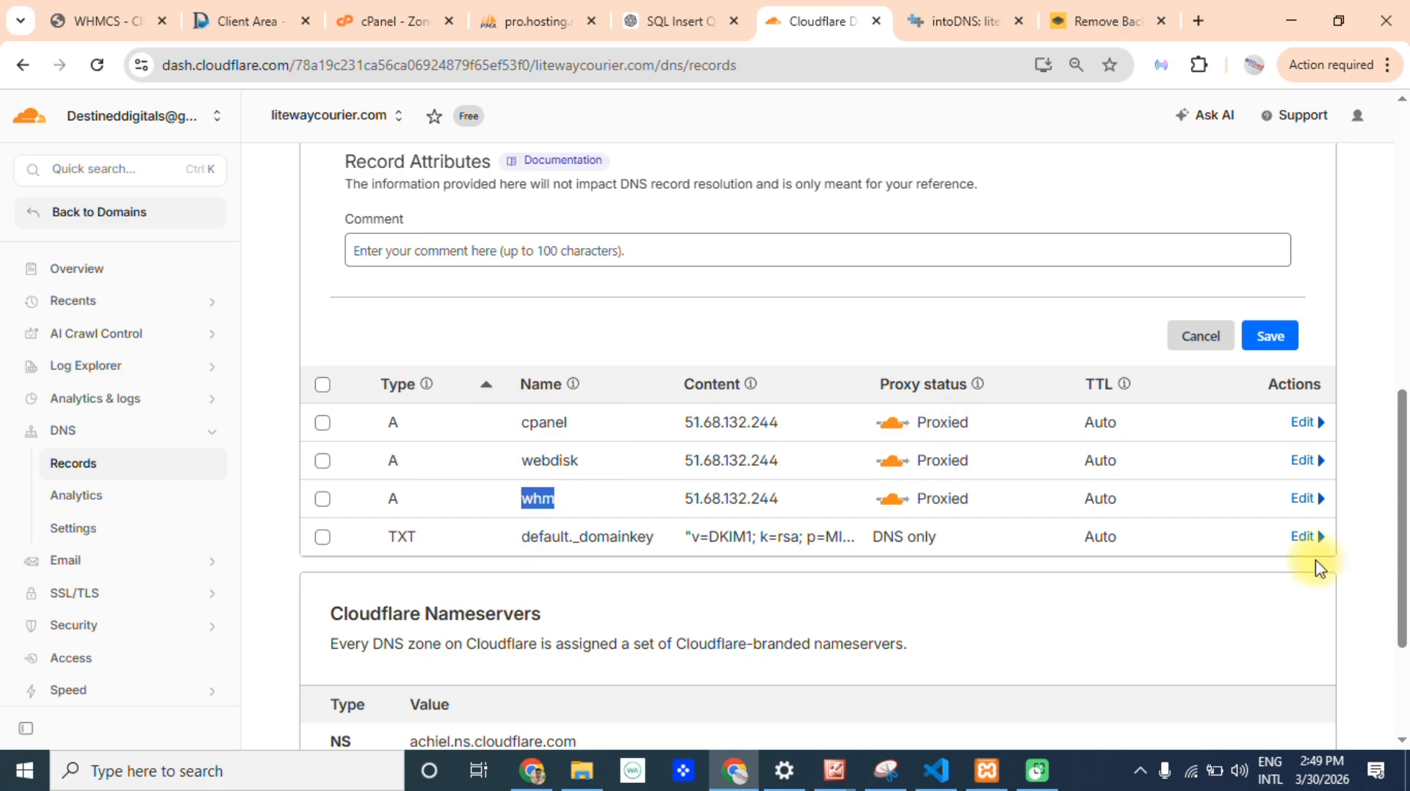
scroll(1387, 494, "down", 1)
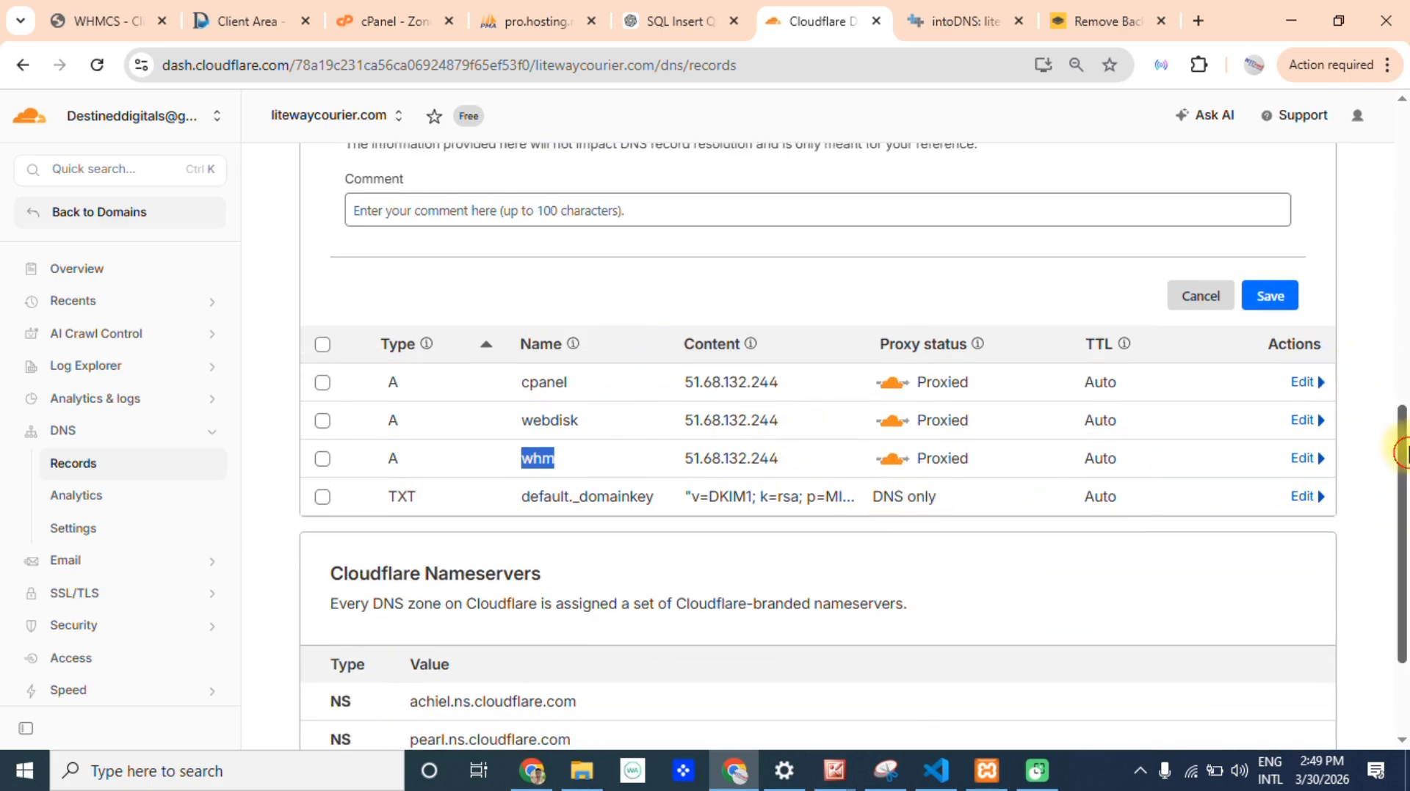
left_click_drag(1402, 448, 1401, 356)
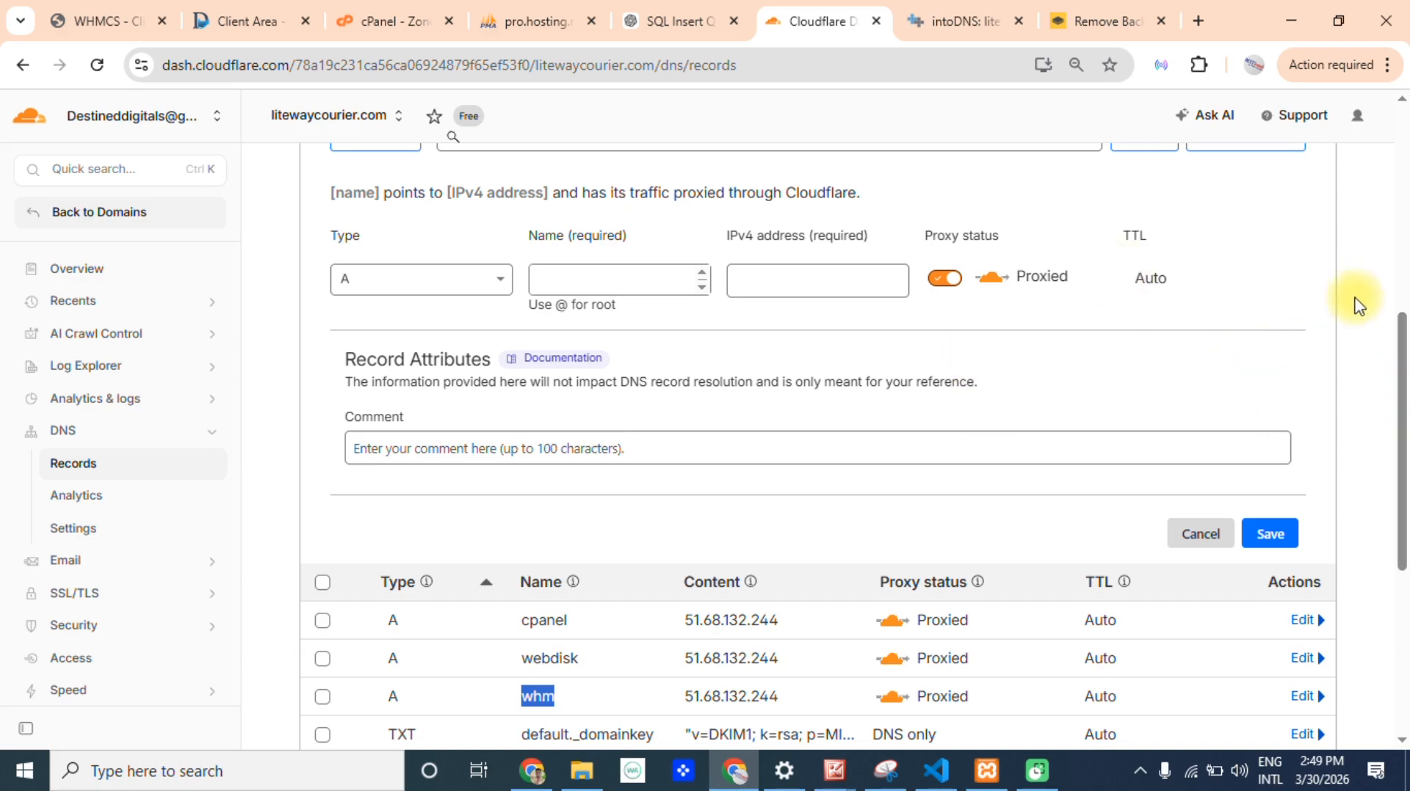
Copy the domain litewaycourier.com from intoDNS and load it in the remove.bg browser tab to check the website.
key("ctrl+Tab")
left_click_drag(1033, 150, 720, 136)
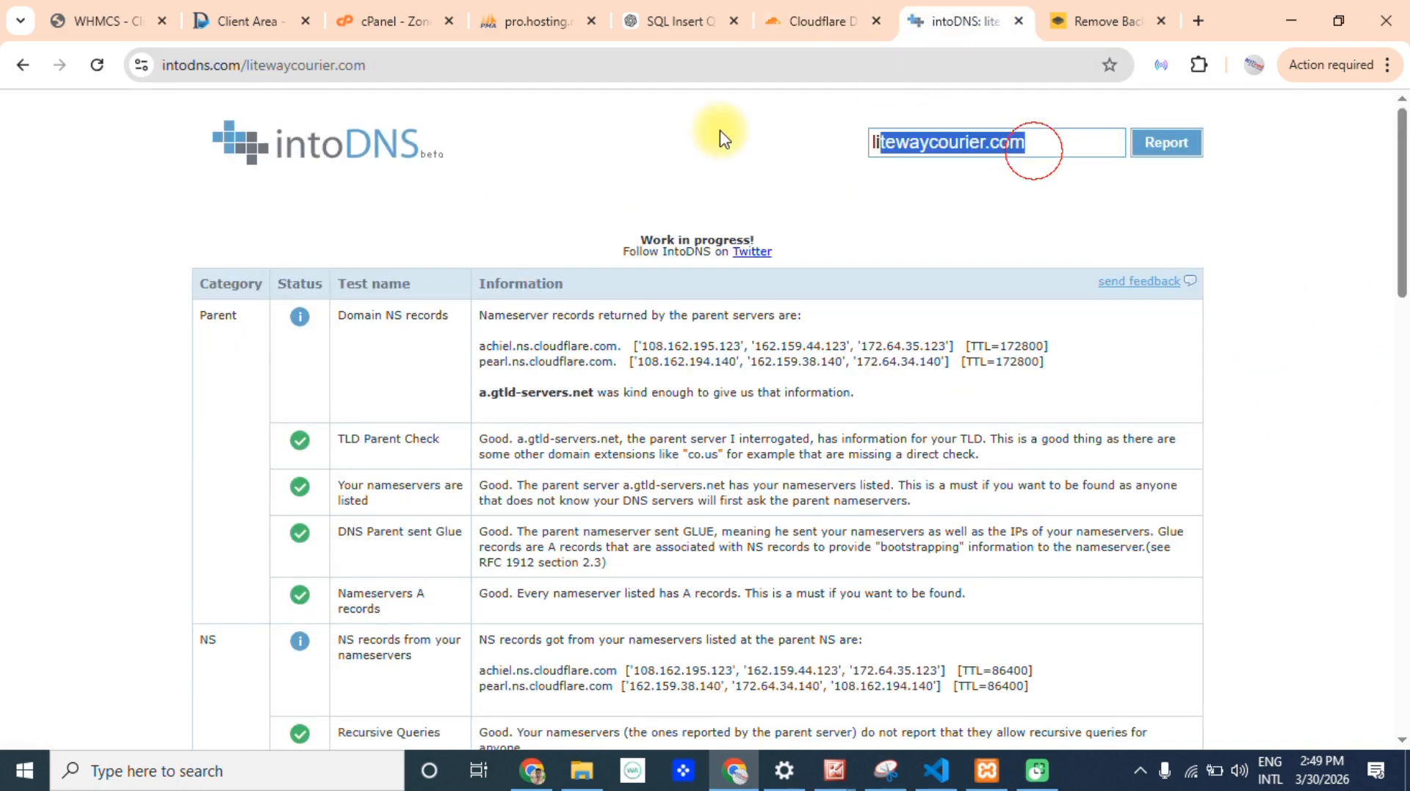
left_click(1092, 20)
left_click(932, 59)
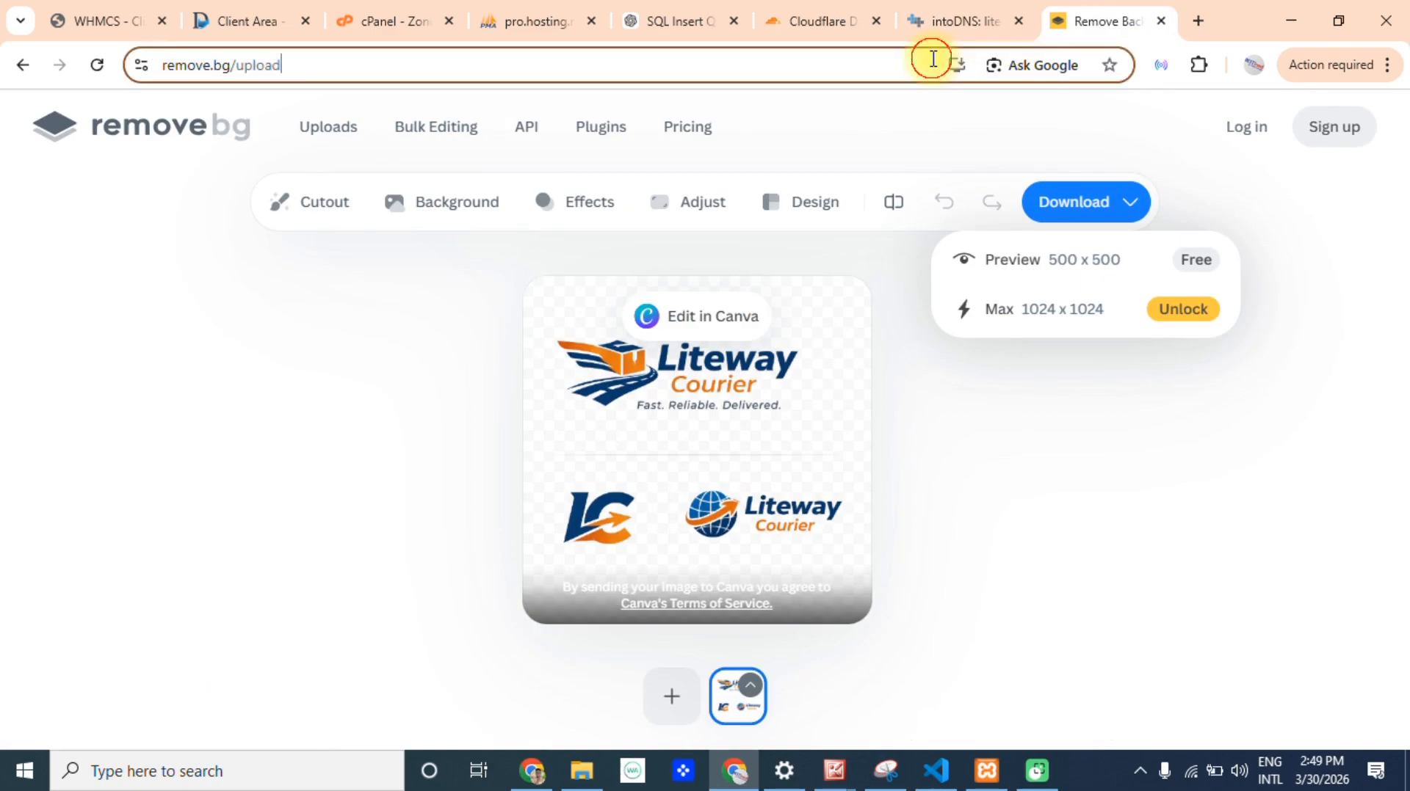
type("litewaycourier.com")
key("Return")
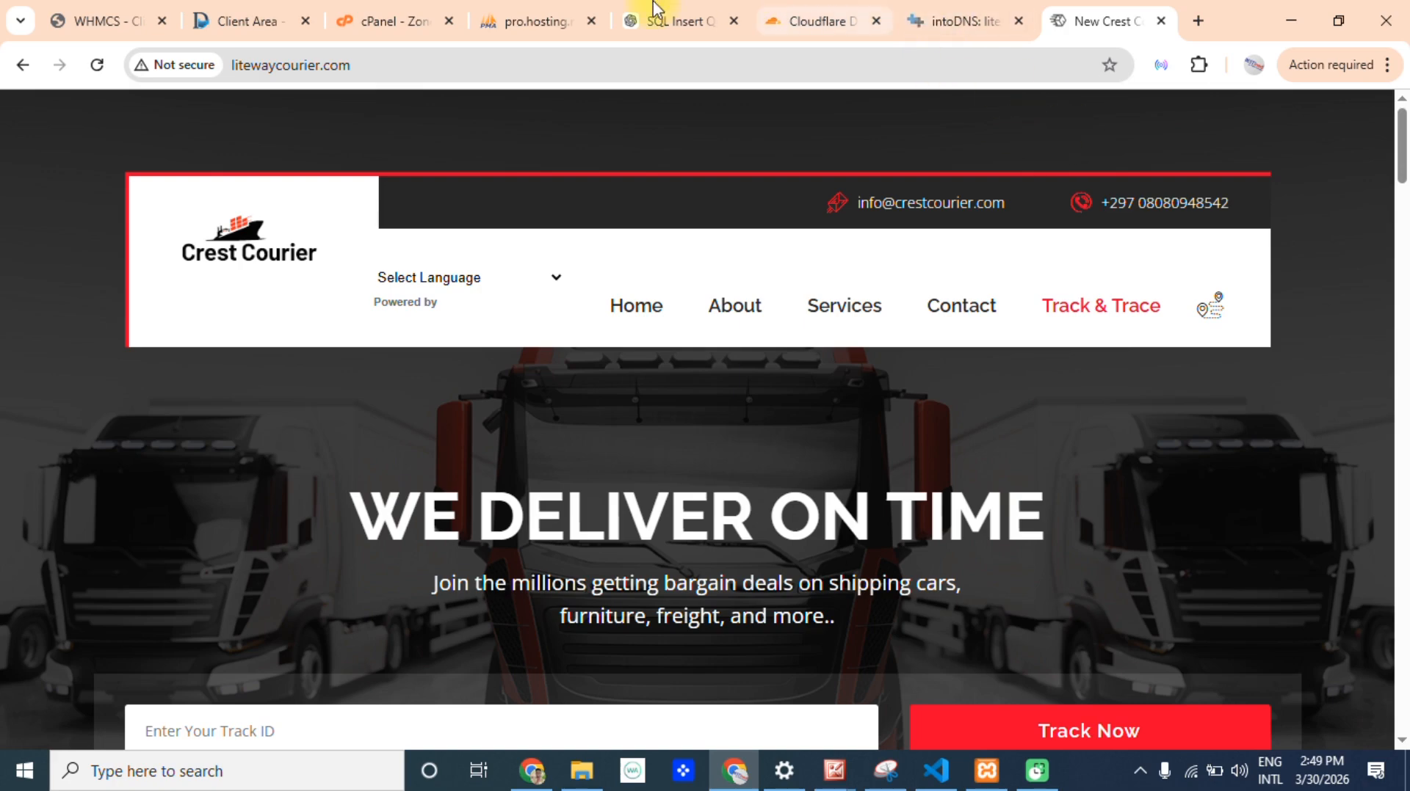
Switch back to the cPanel Zone Editor and examine the root A record of litewaycourier.com.
left_click(525, 19)
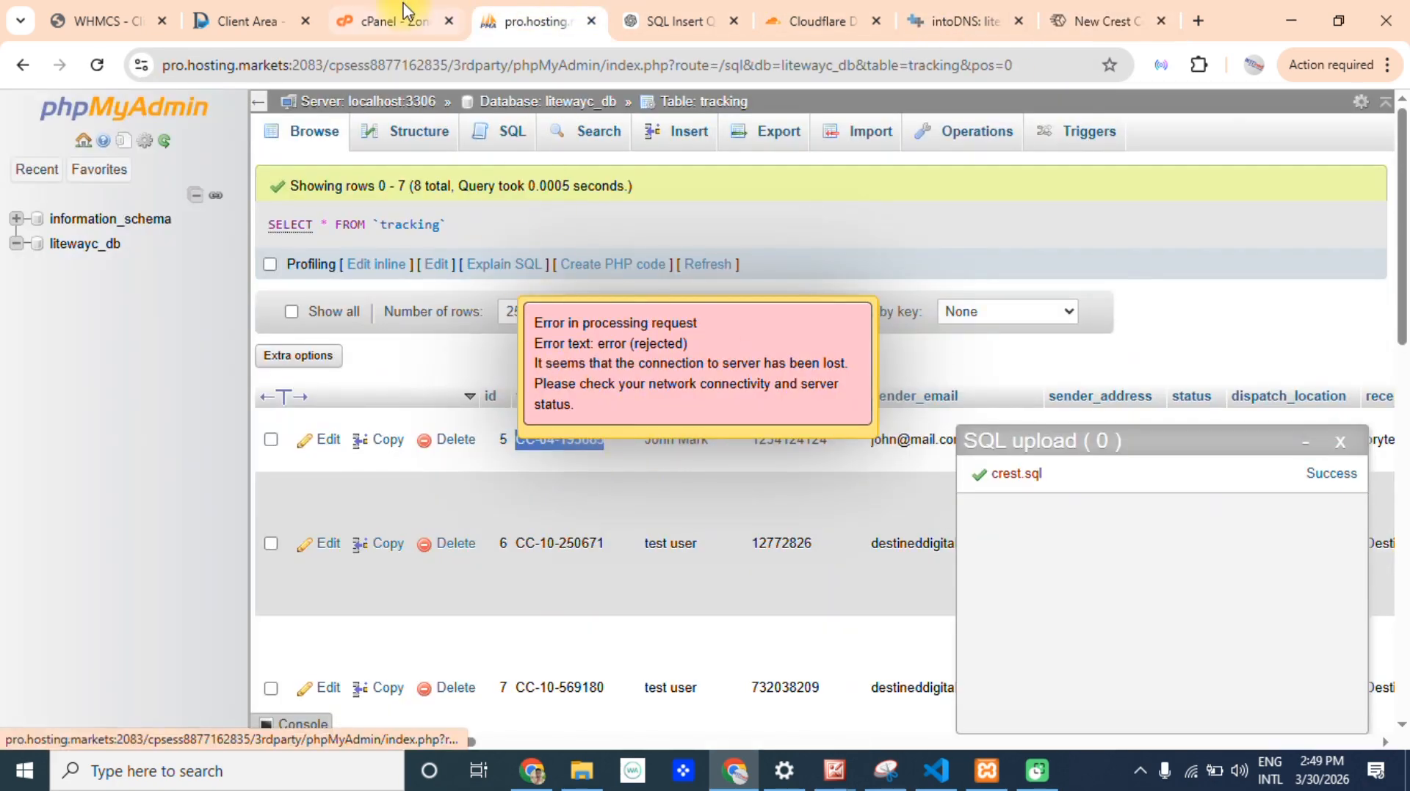
left_click(371, 18)
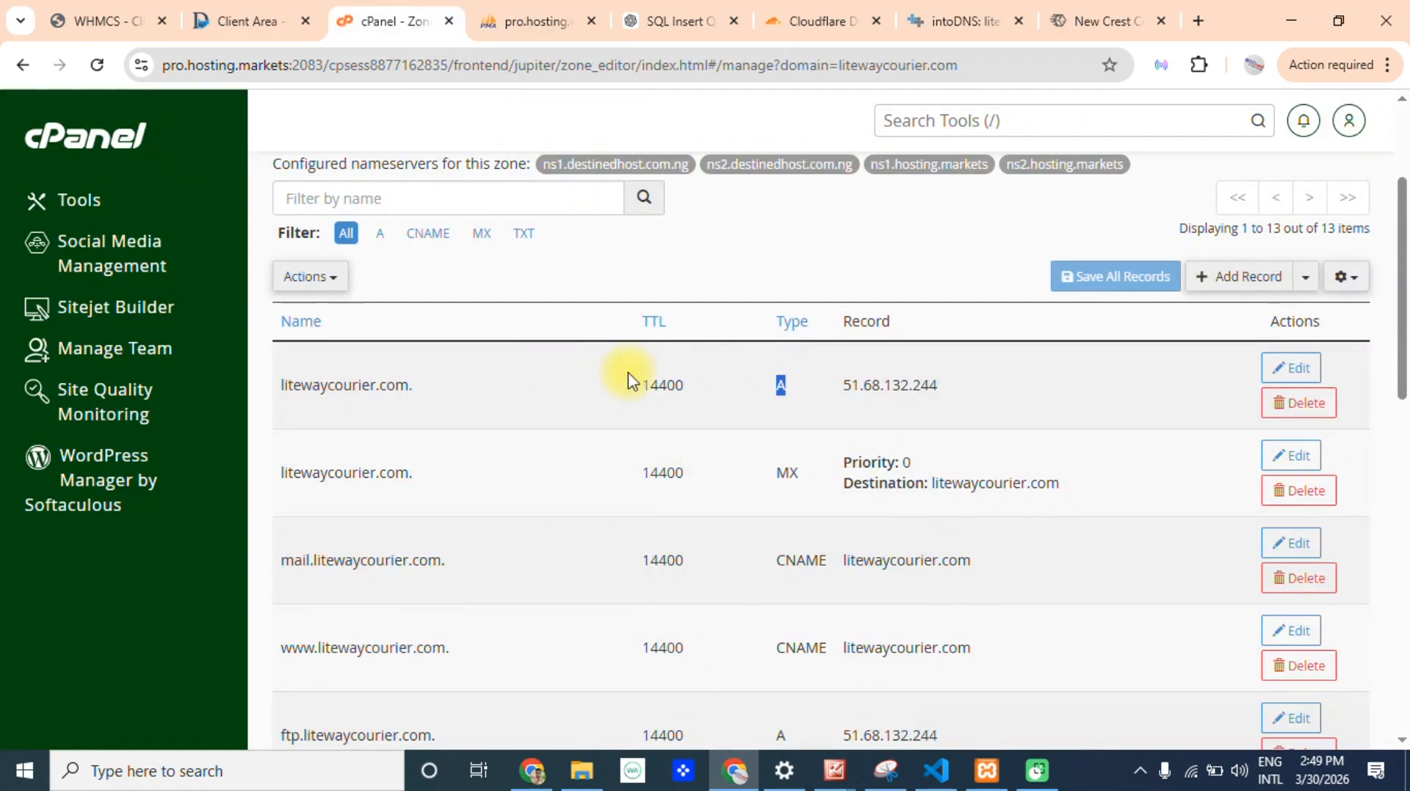
left_click(1187, 403)
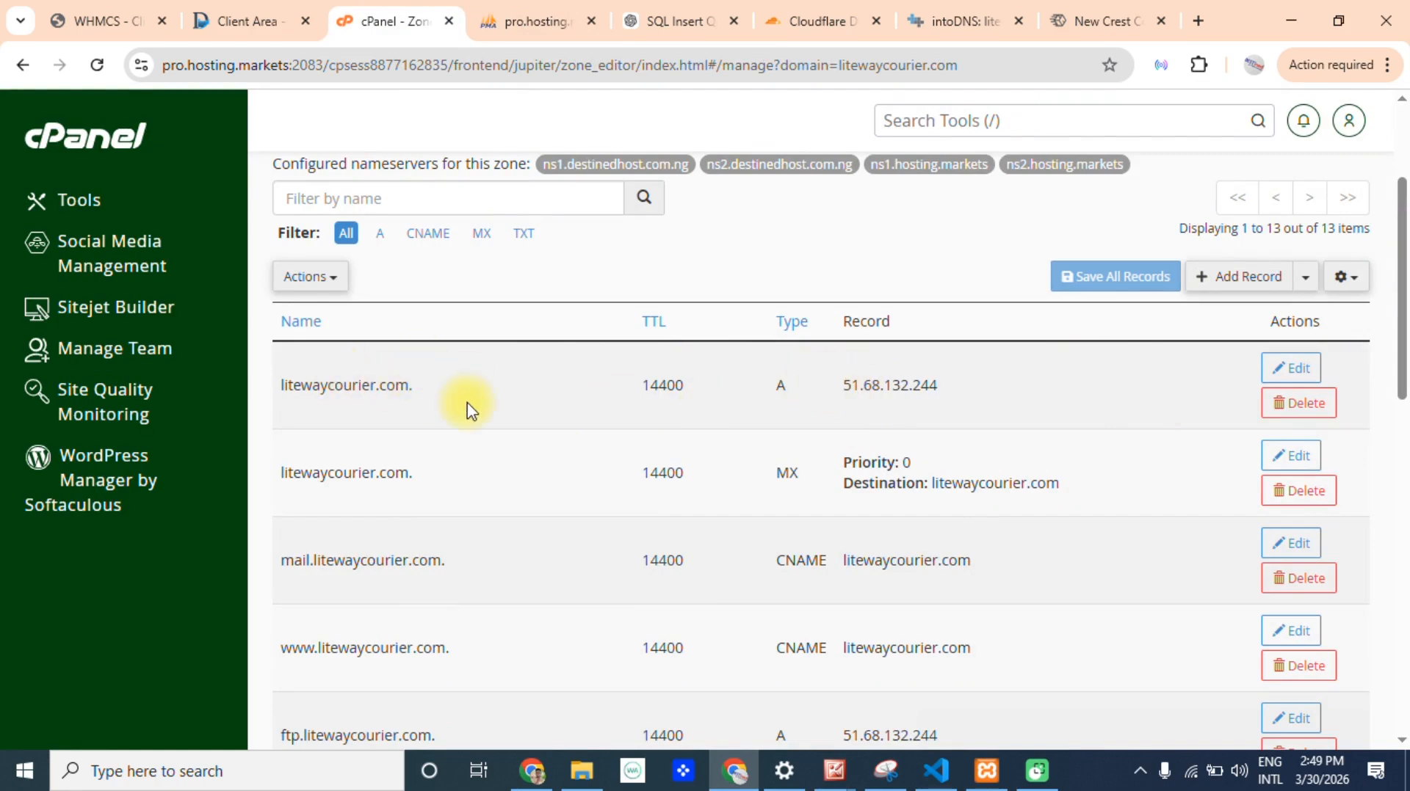
Return to Cloudflare and set the new DNS record's type to A and its name to @ for the root domain.
left_click(819, 21)
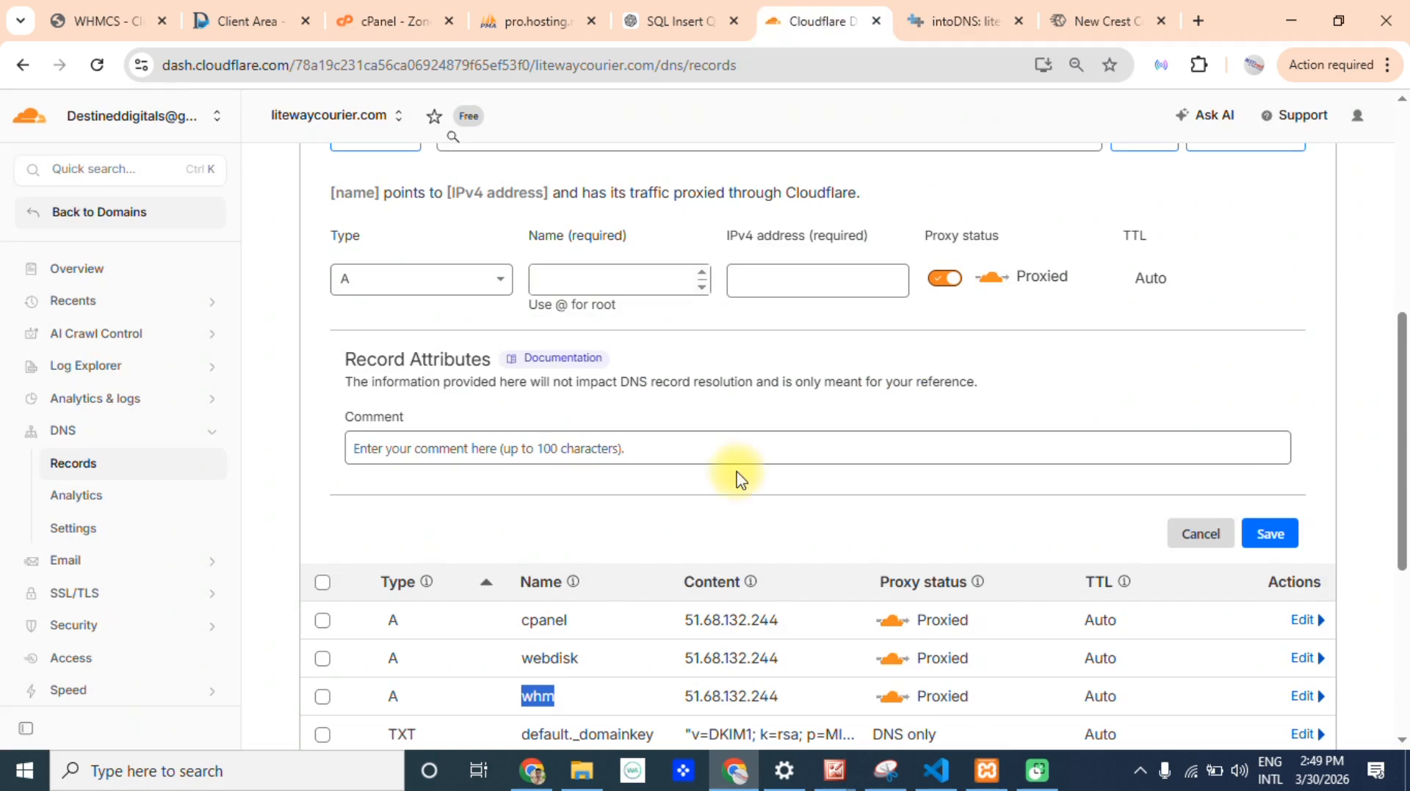
double_click(428, 277)
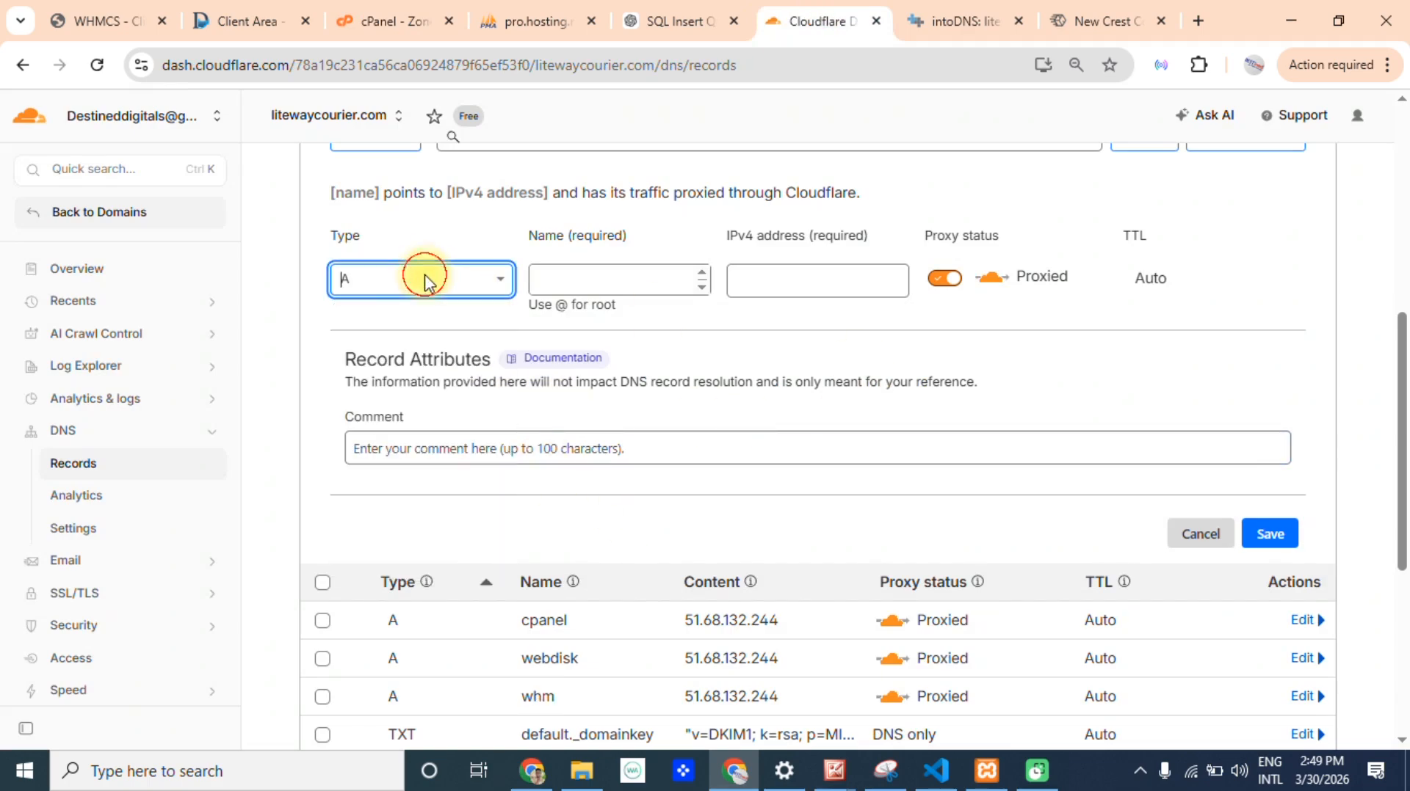
scroll(1399, 440, "up", 3)
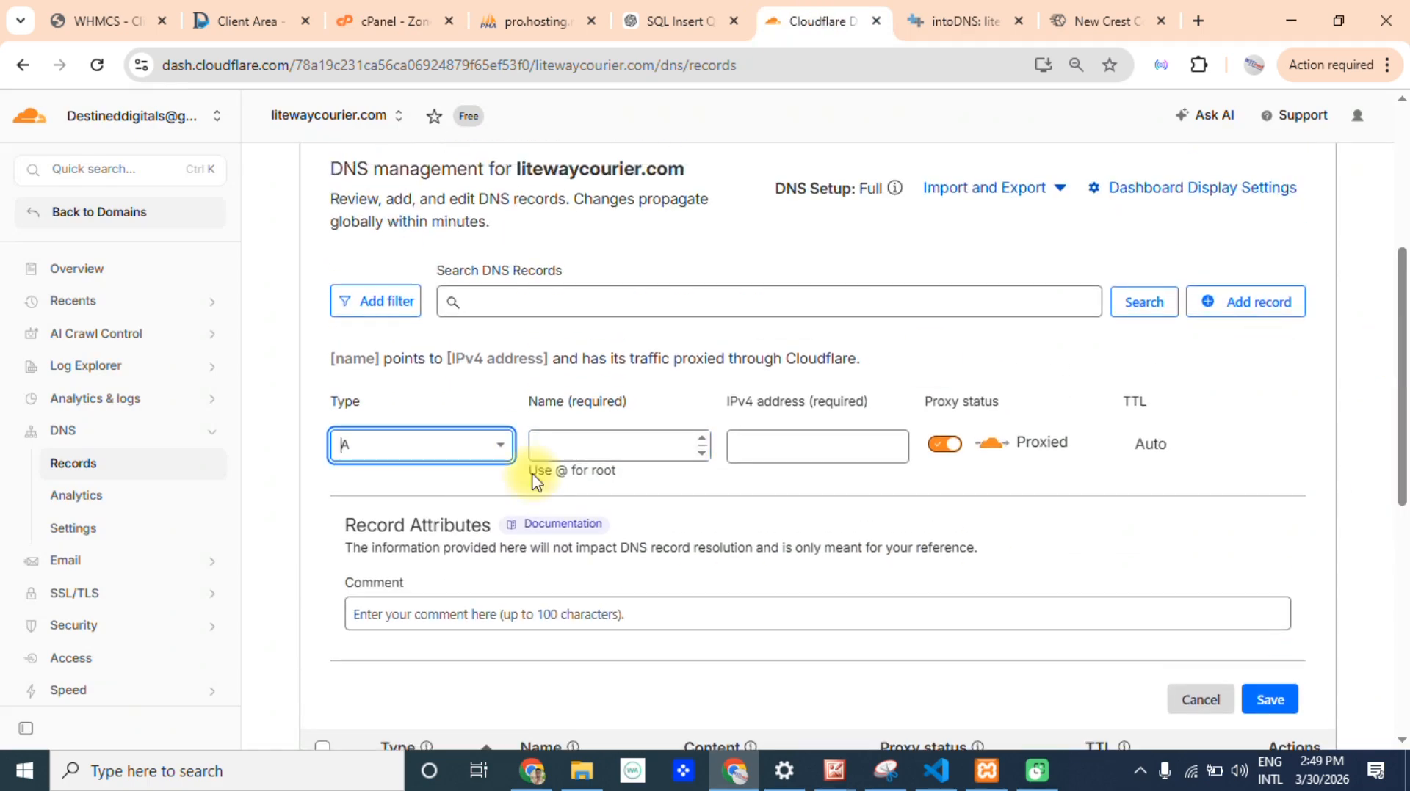
left_click(433, 445)
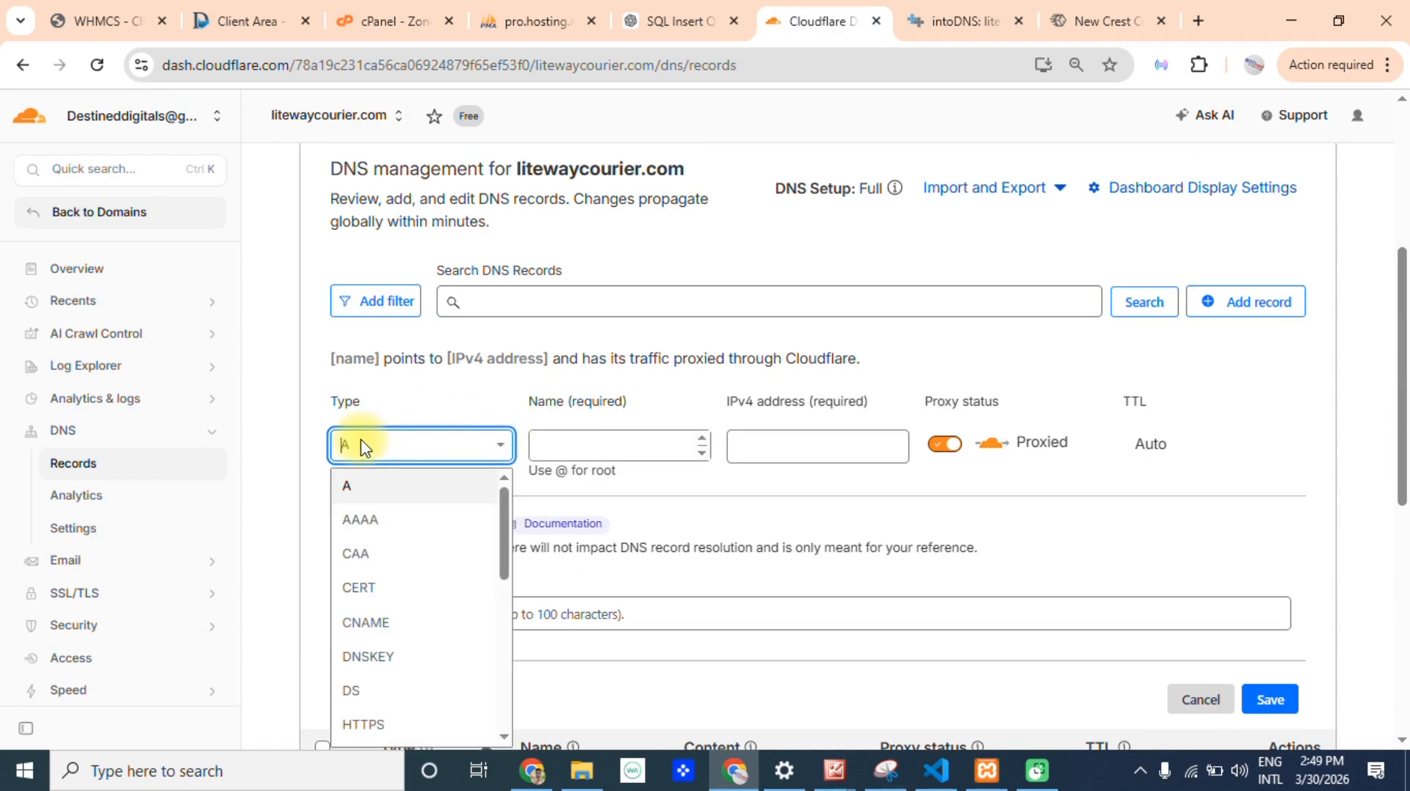
left_click(363, 444)
left_click(602, 436)
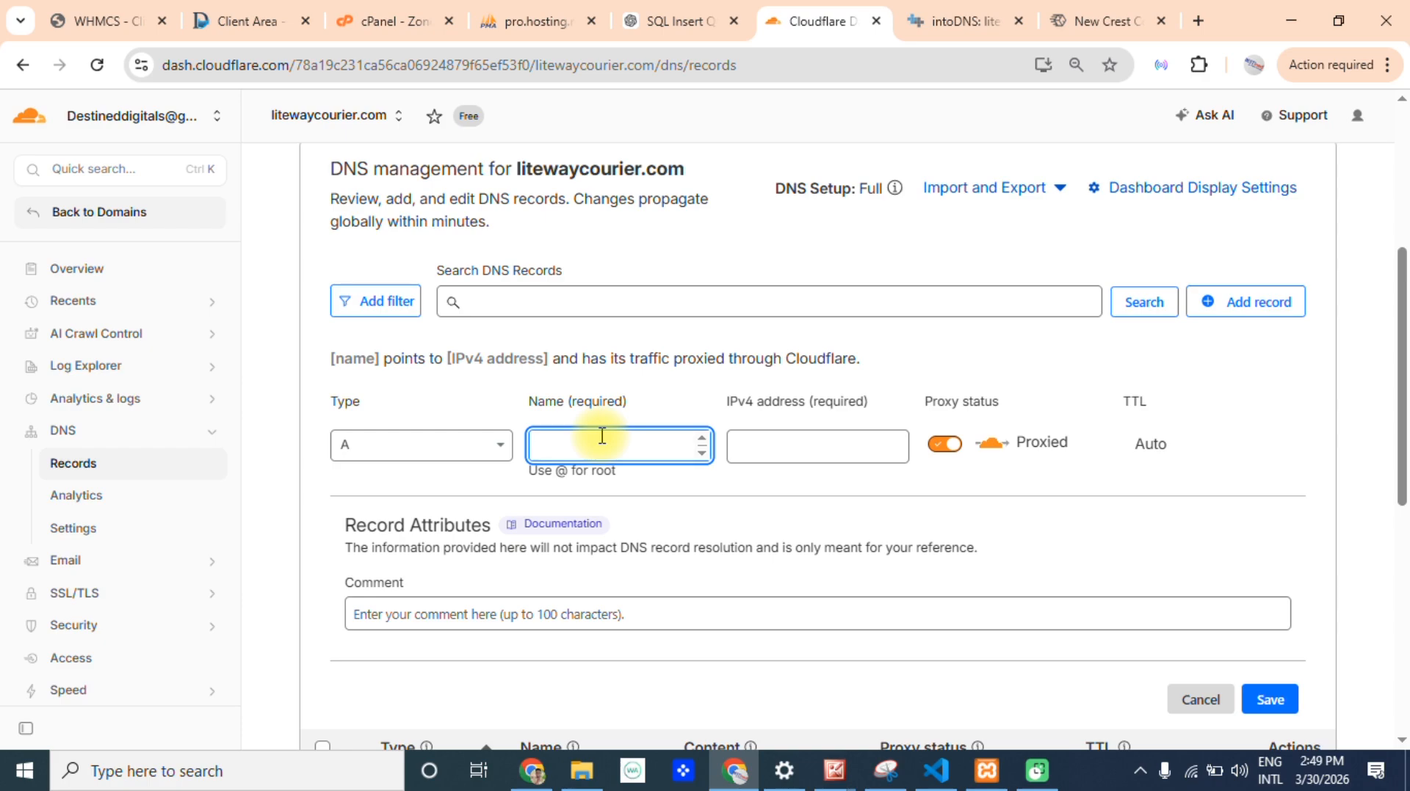
type("@")
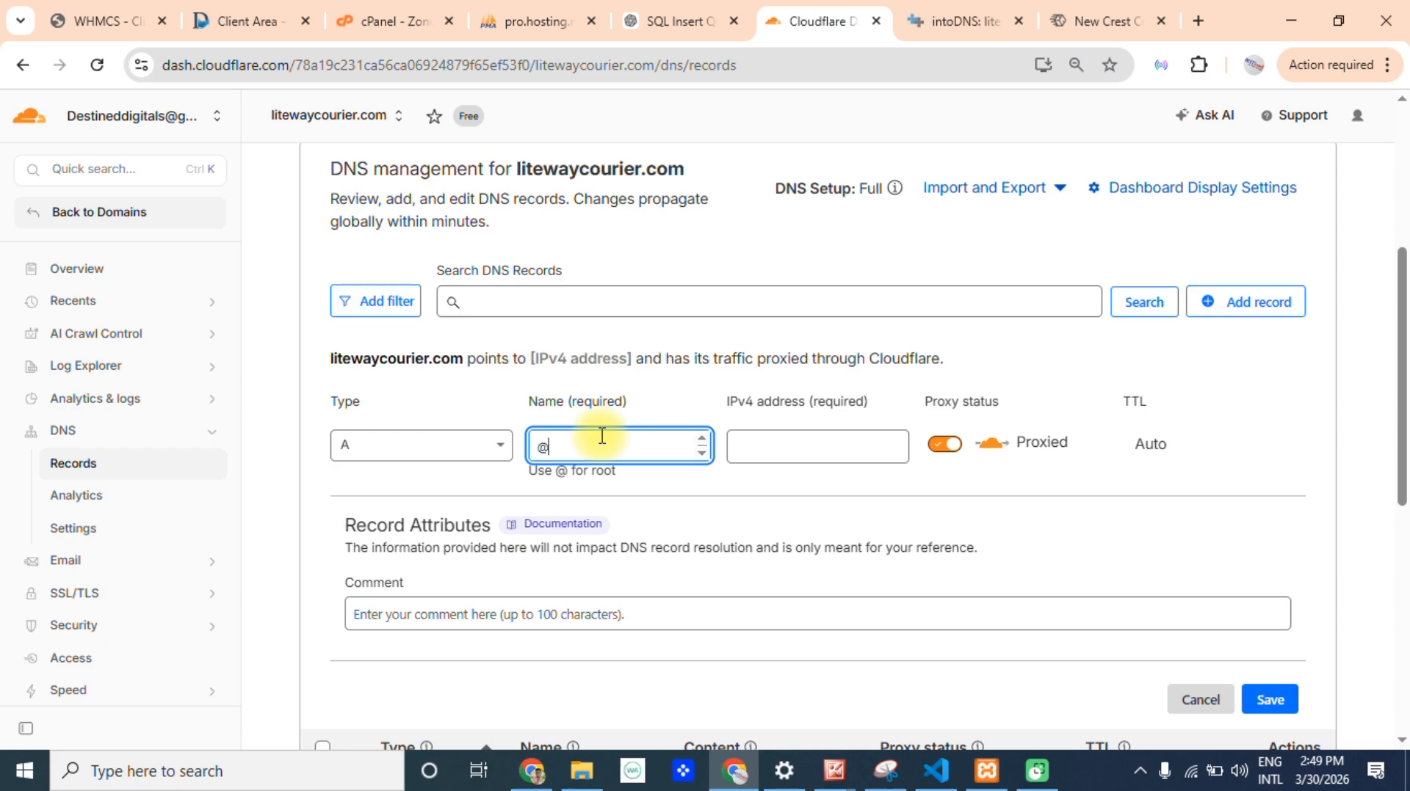
Copy 51.68.132.244 from the root A record in cPanel and enter it as the new Cloudflare record's IPv4 address.
left_click(790, 449)
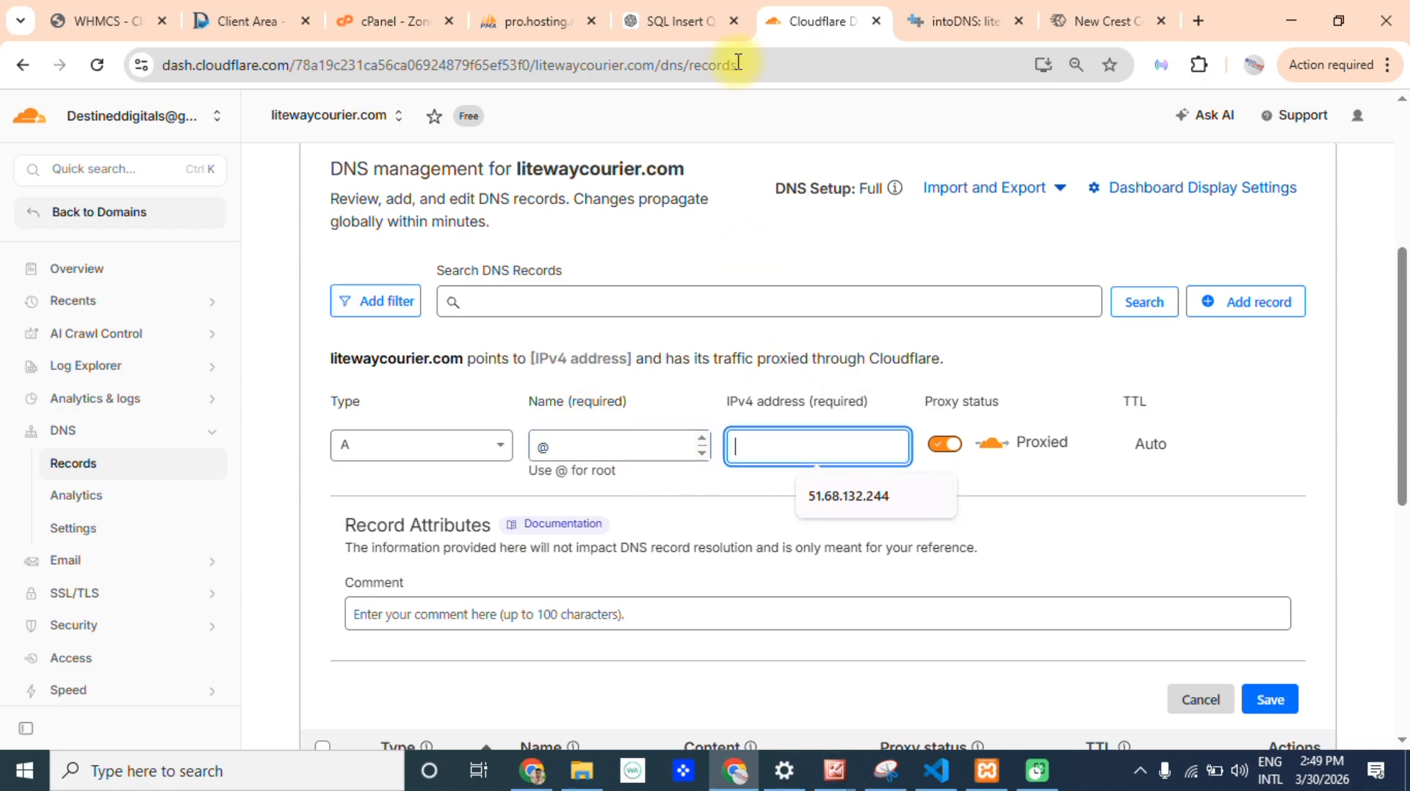
left_click(512, 9)
left_click(412, 17)
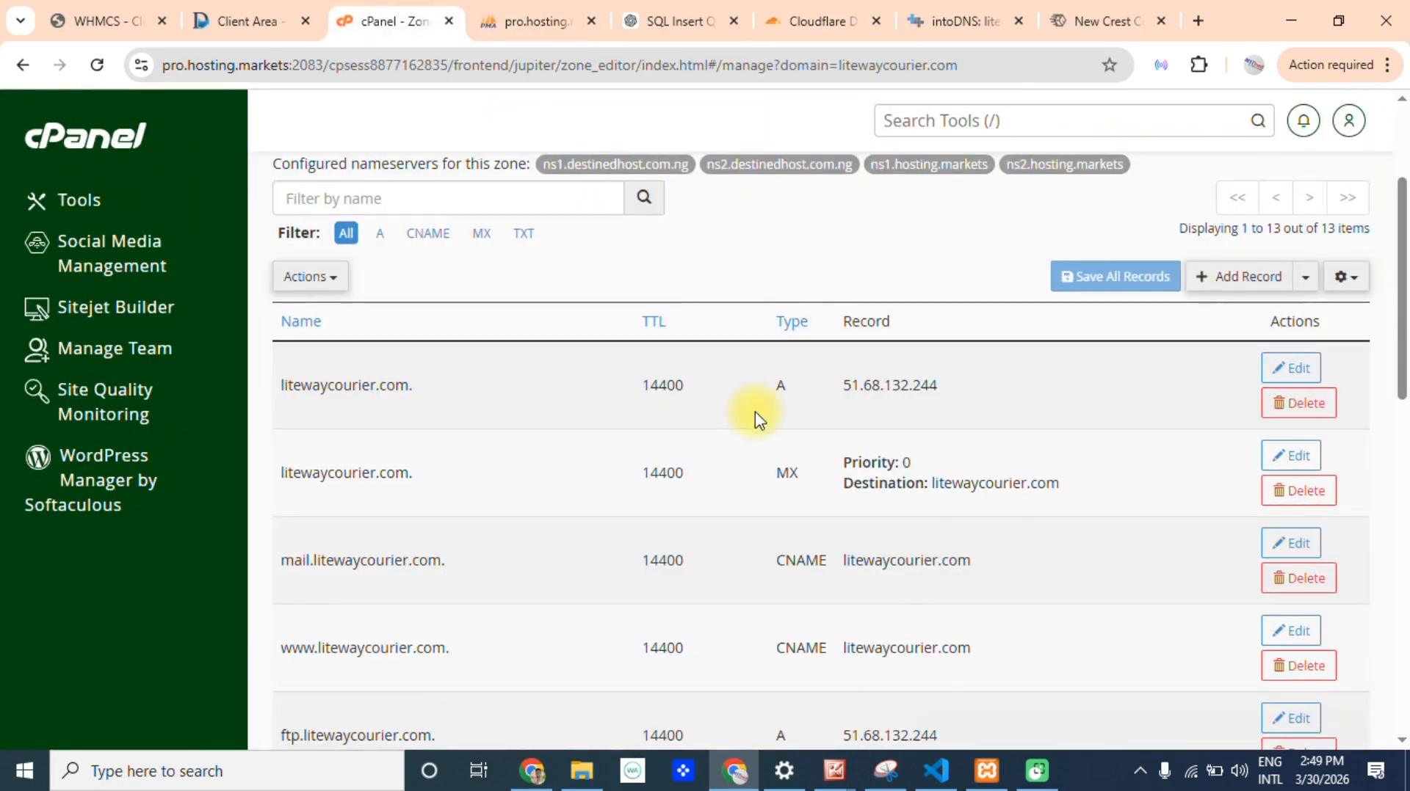
left_click_drag(959, 386, 843, 387)
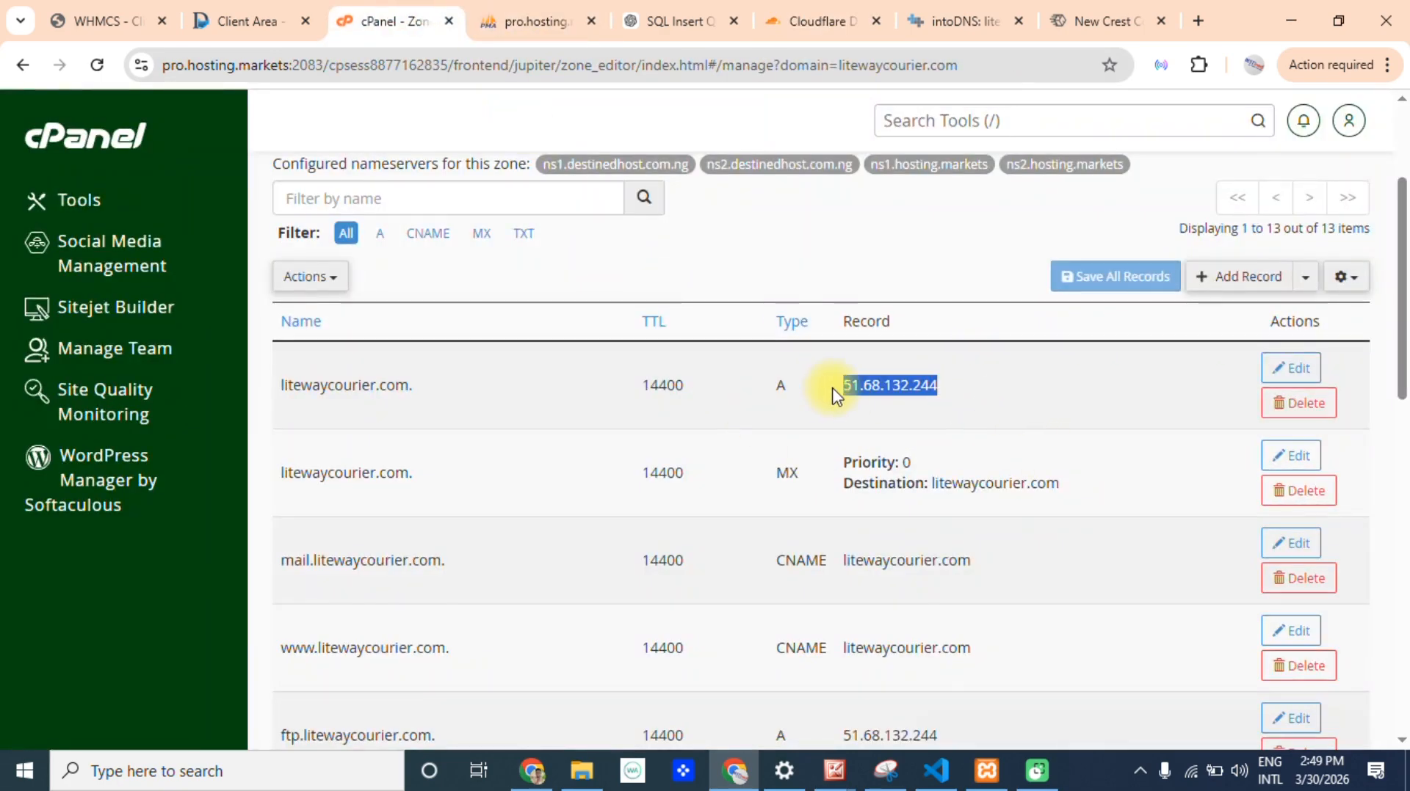
left_click(808, 9)
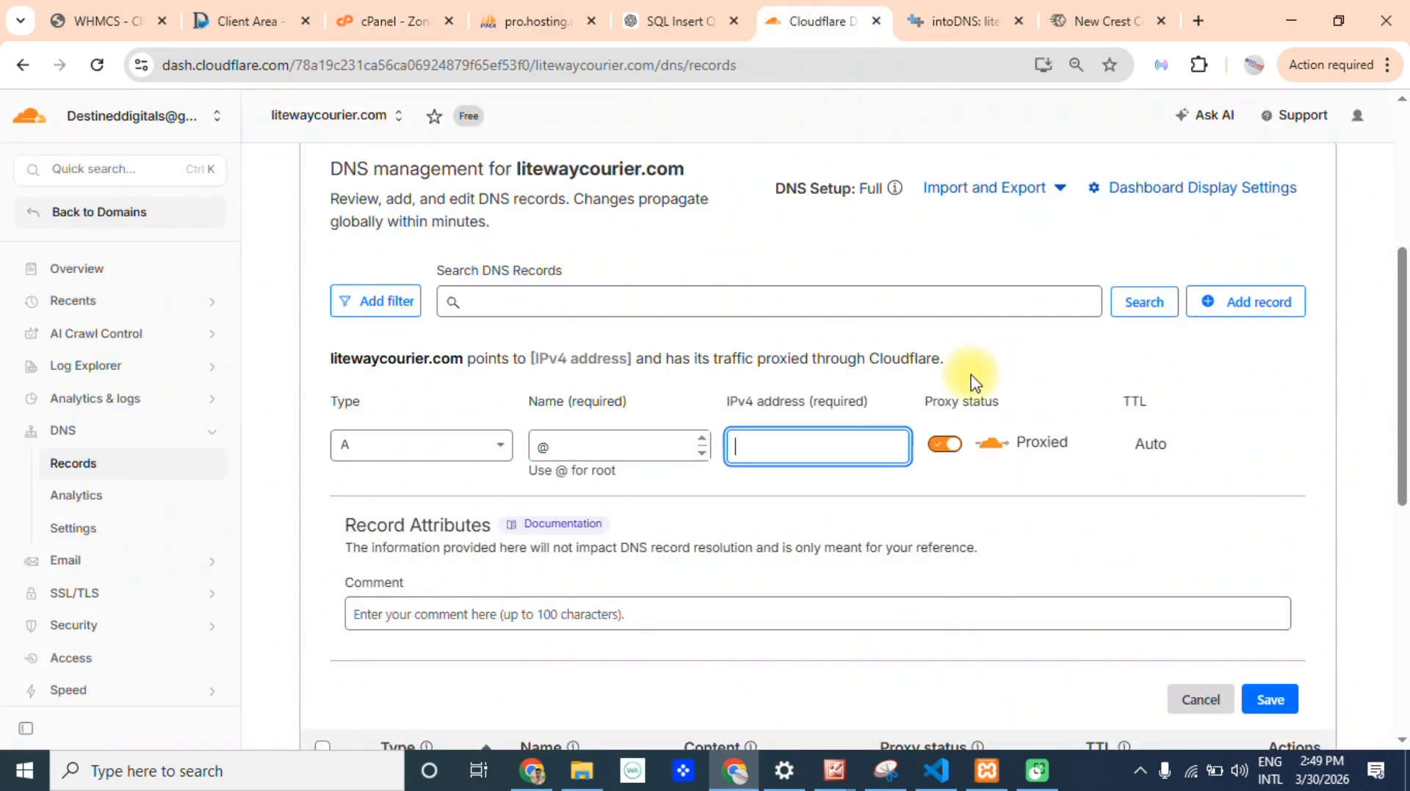
type("51.68.132.244")
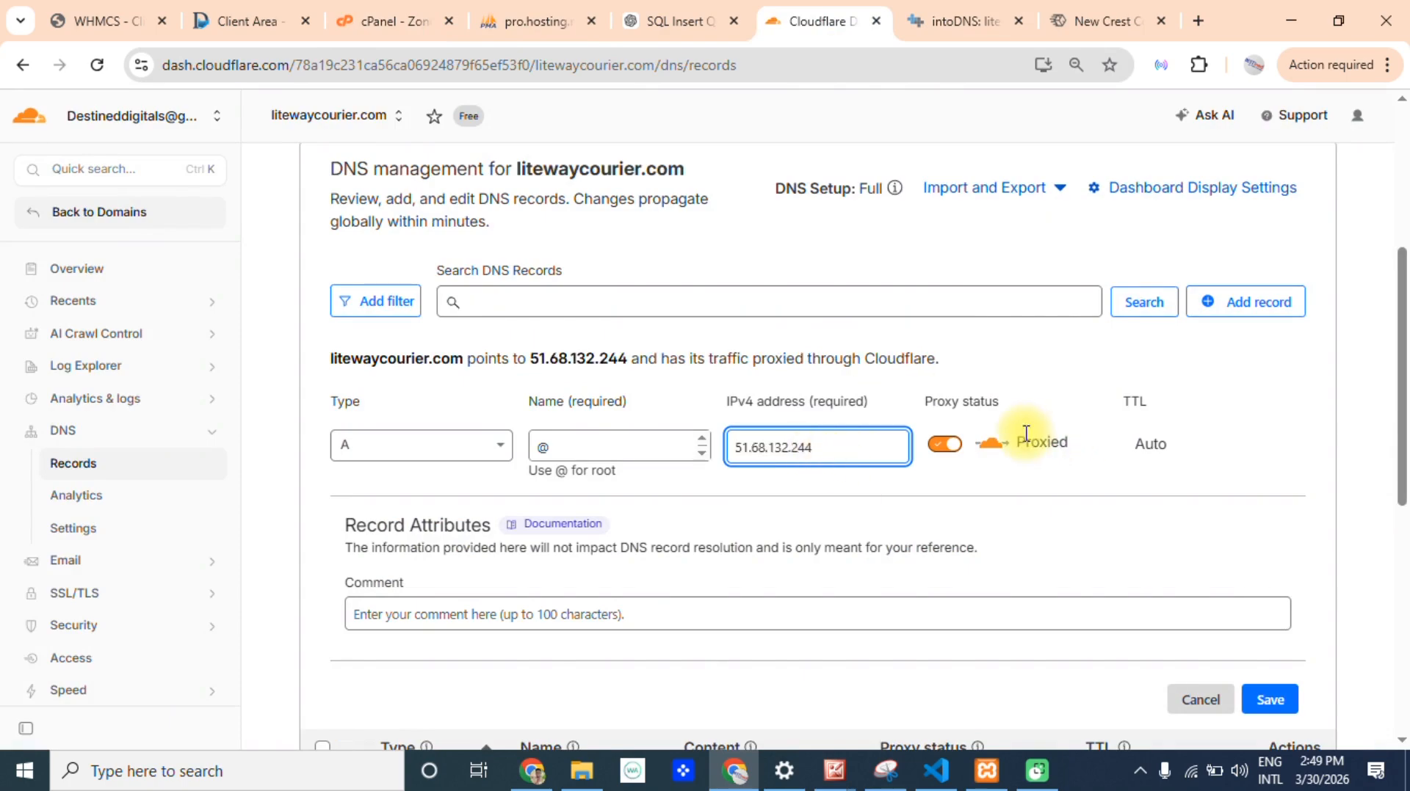
Save the proxied root A record and check the litewaycourier.com entry in the DNS records list.
scroll(1343, 481, "down", 5)
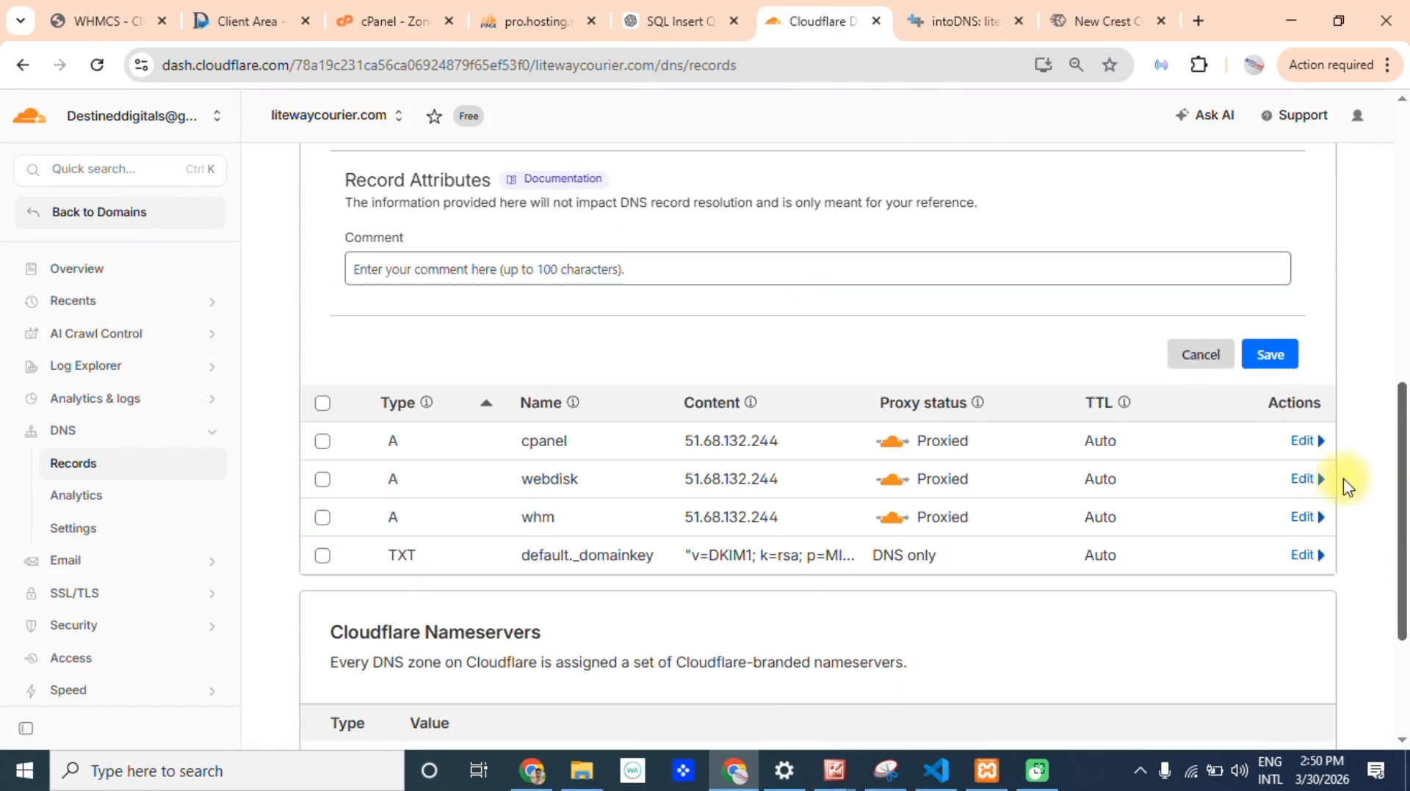
left_click(1264, 358)
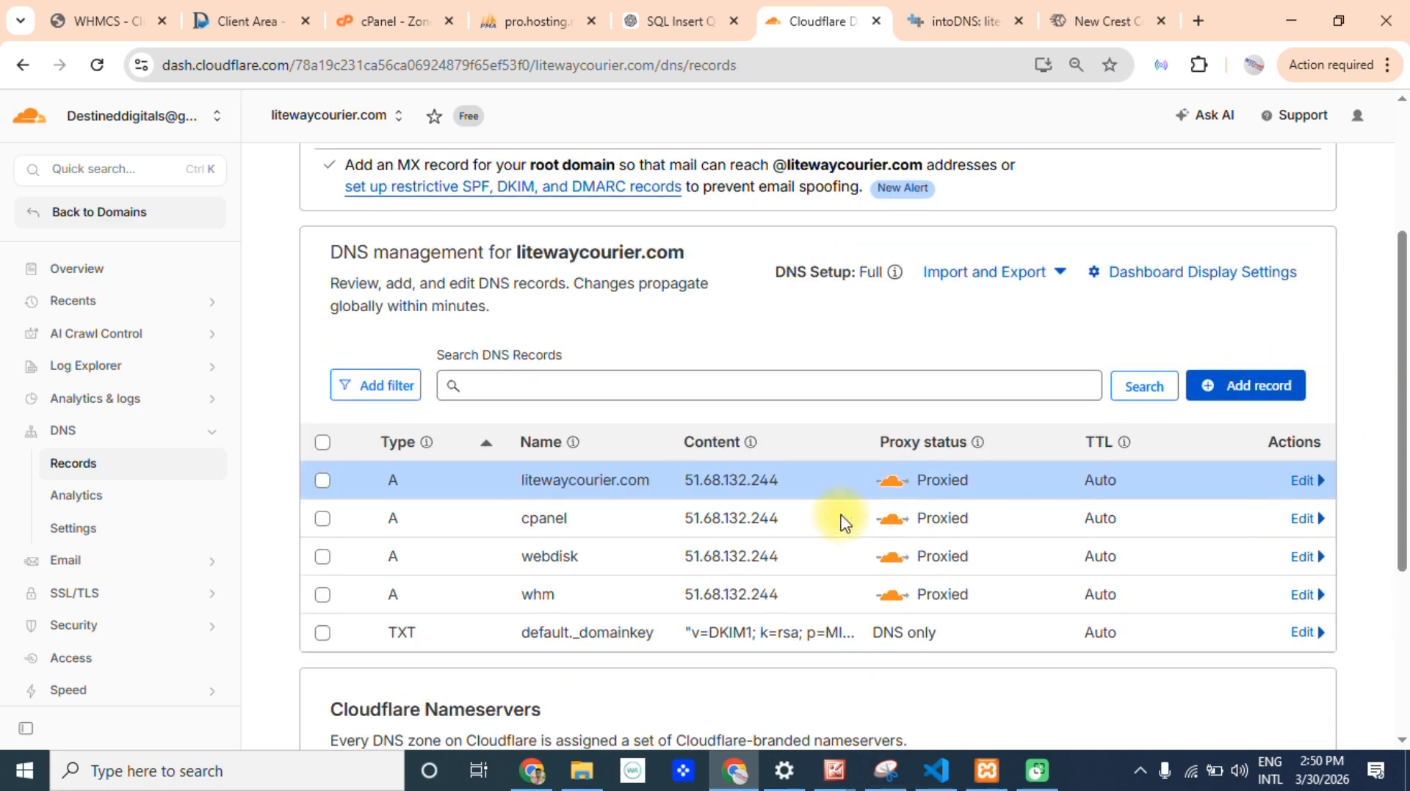
left_click_drag(517, 486, 649, 472)
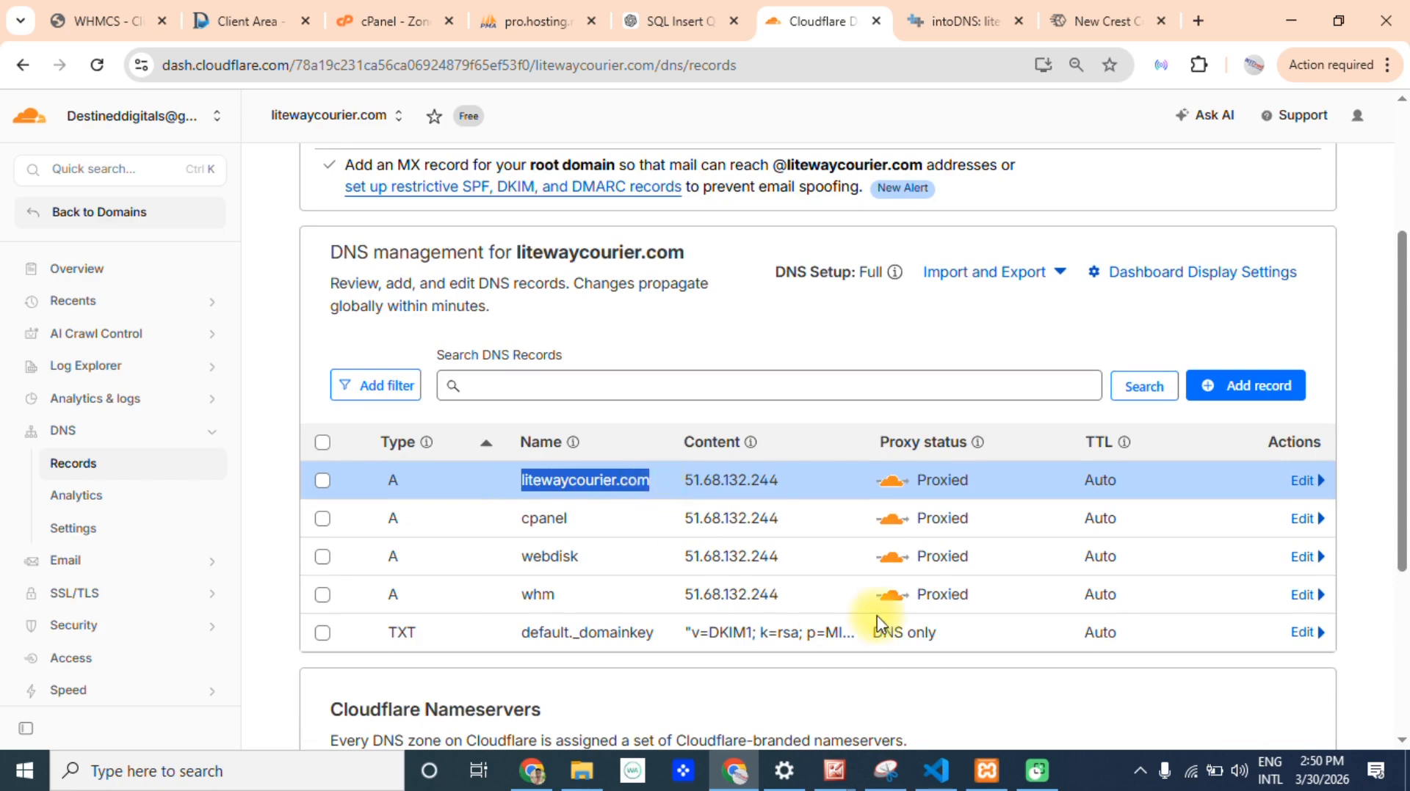
Switch to the cPanel Zone Editor and select the SPF value of litewaycourier.com's root TXT record.
mouse_move(1404, 485)
left_mouse_down()
mouse_move(1405, 444)
mouse_move(1402, 510)
left_mouse_up()
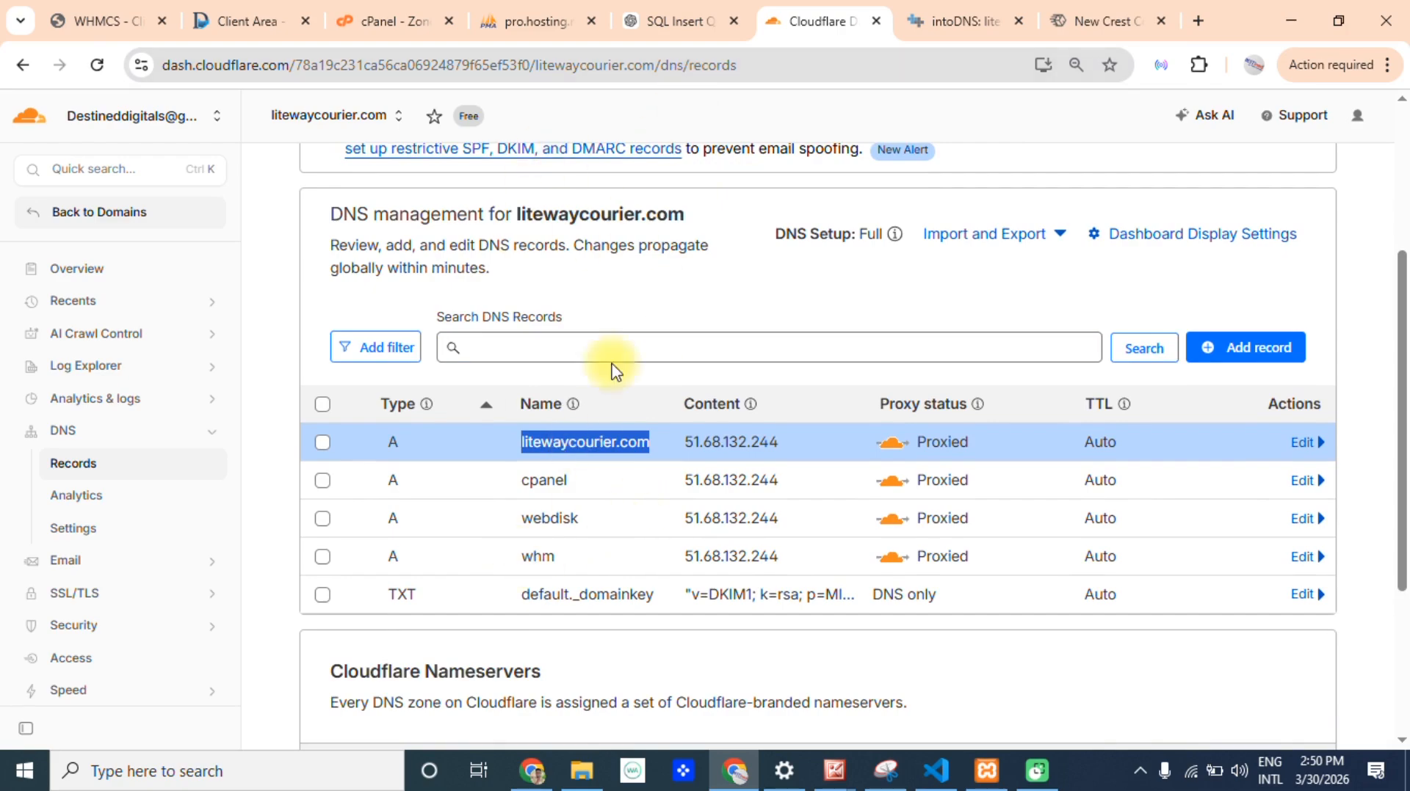
left_click(408, 11)
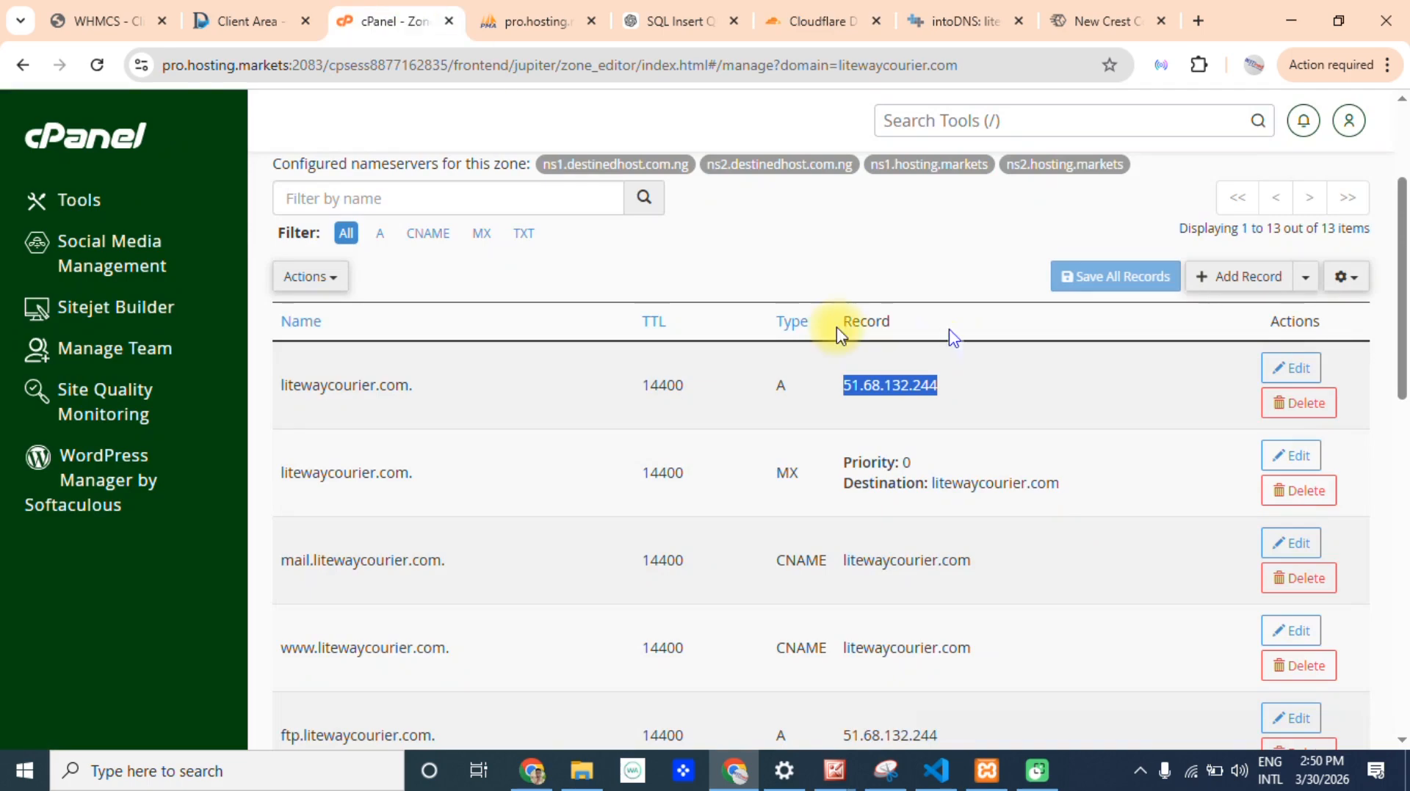
left_click_drag(1406, 294, 1405, 450)
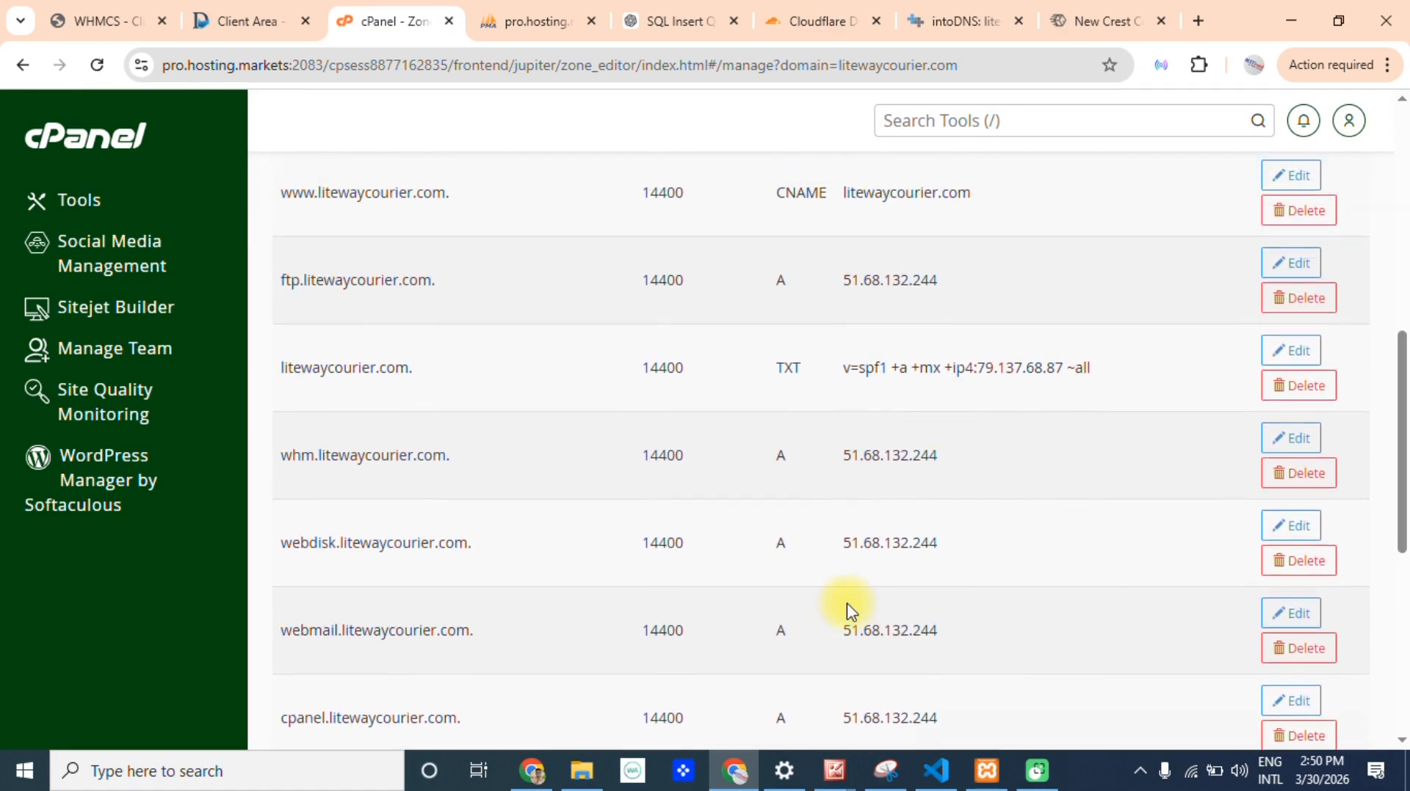
left_click_drag(1400, 387, 1400, 397)
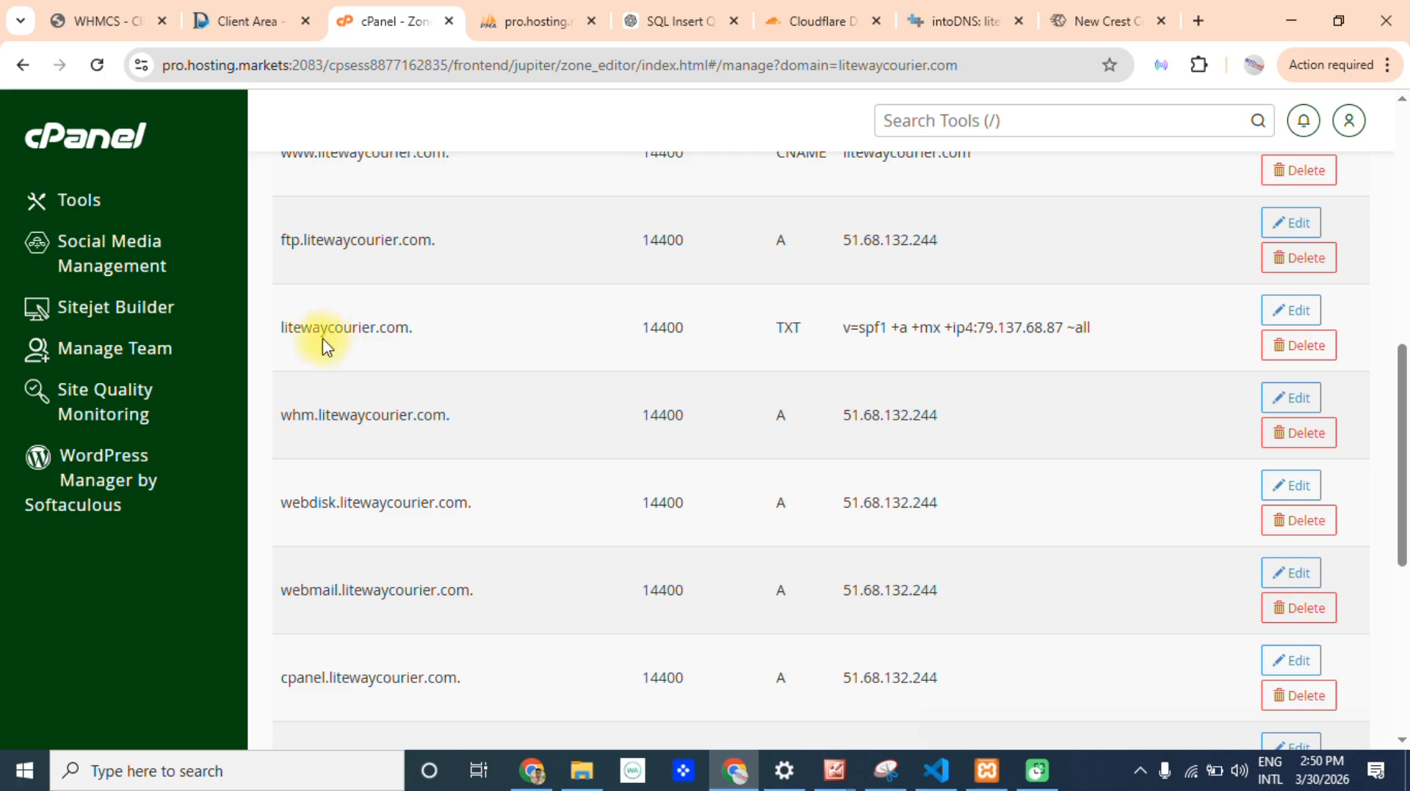
left_click_drag(795, 329, 1059, 354)
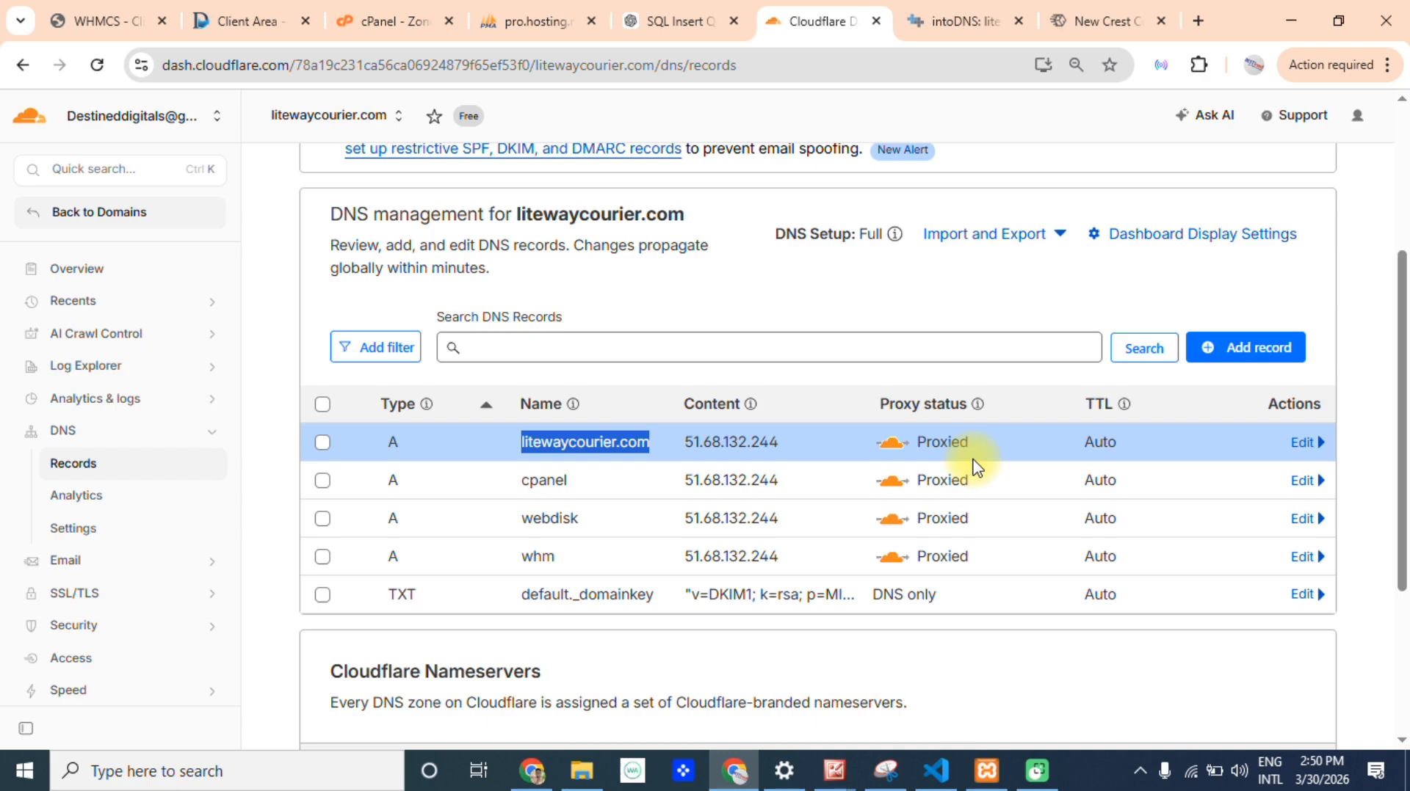
Start a new DNS record in Cloudflare and set its name to @ for the root domain.
left_click(1232, 360)
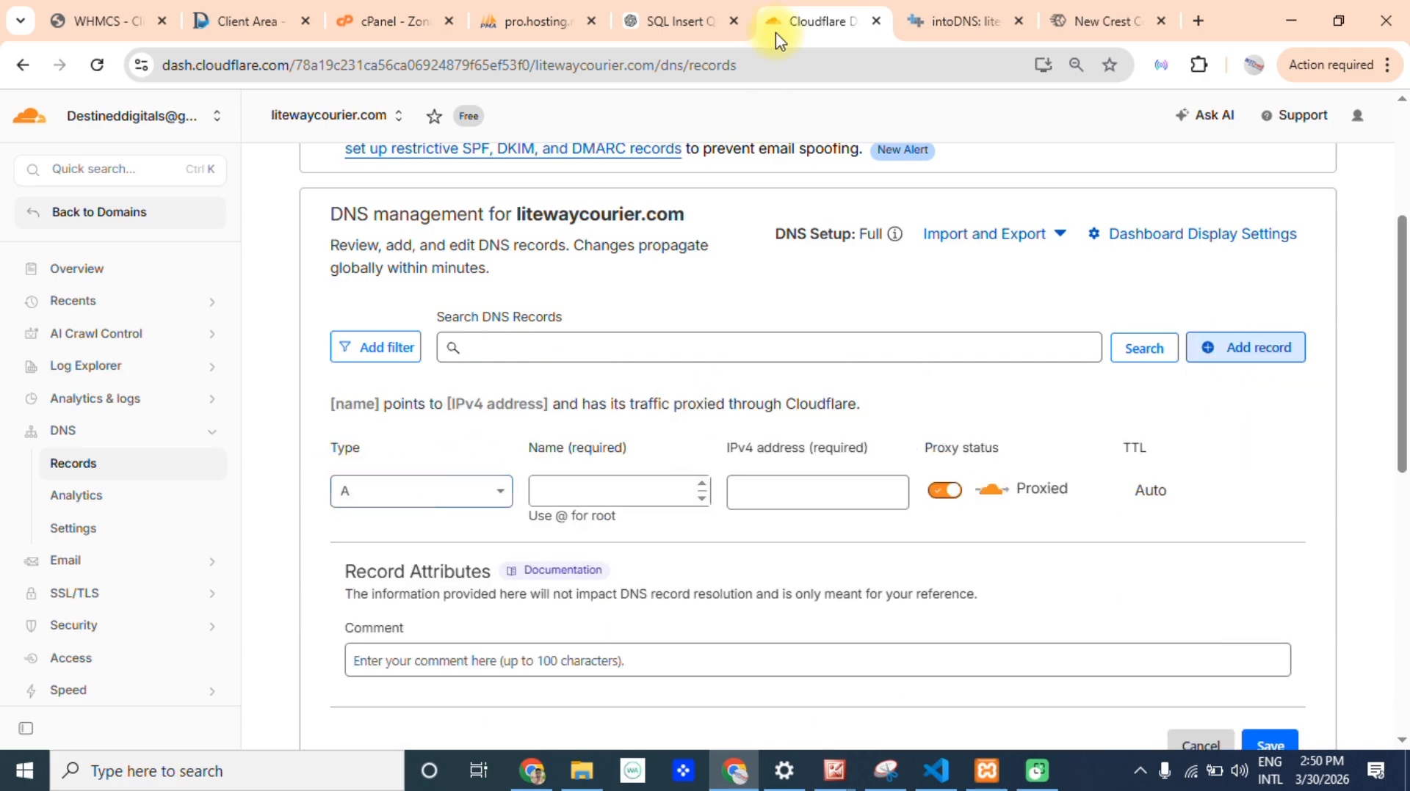
left_click(385, 20)
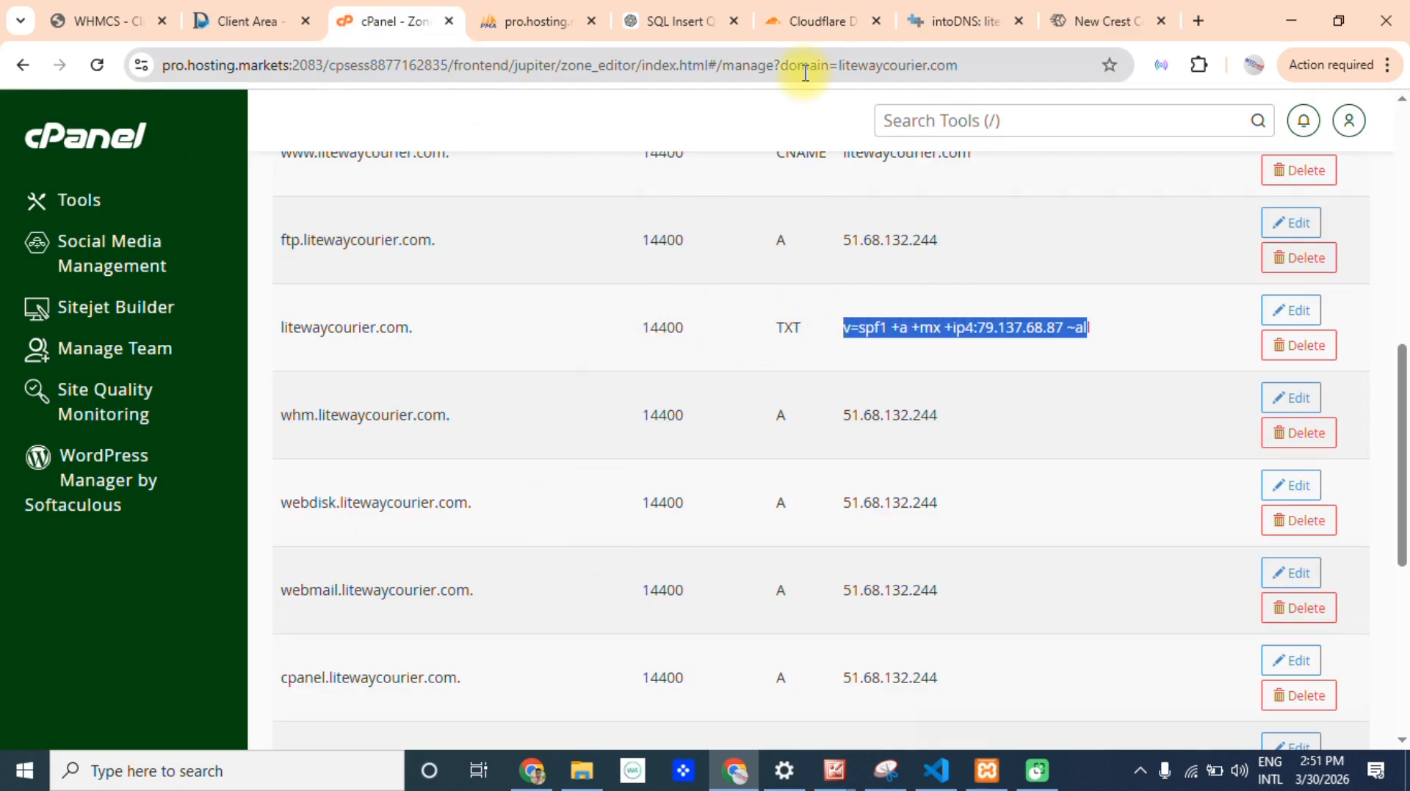
left_click(808, 21)
left_click(396, 492)
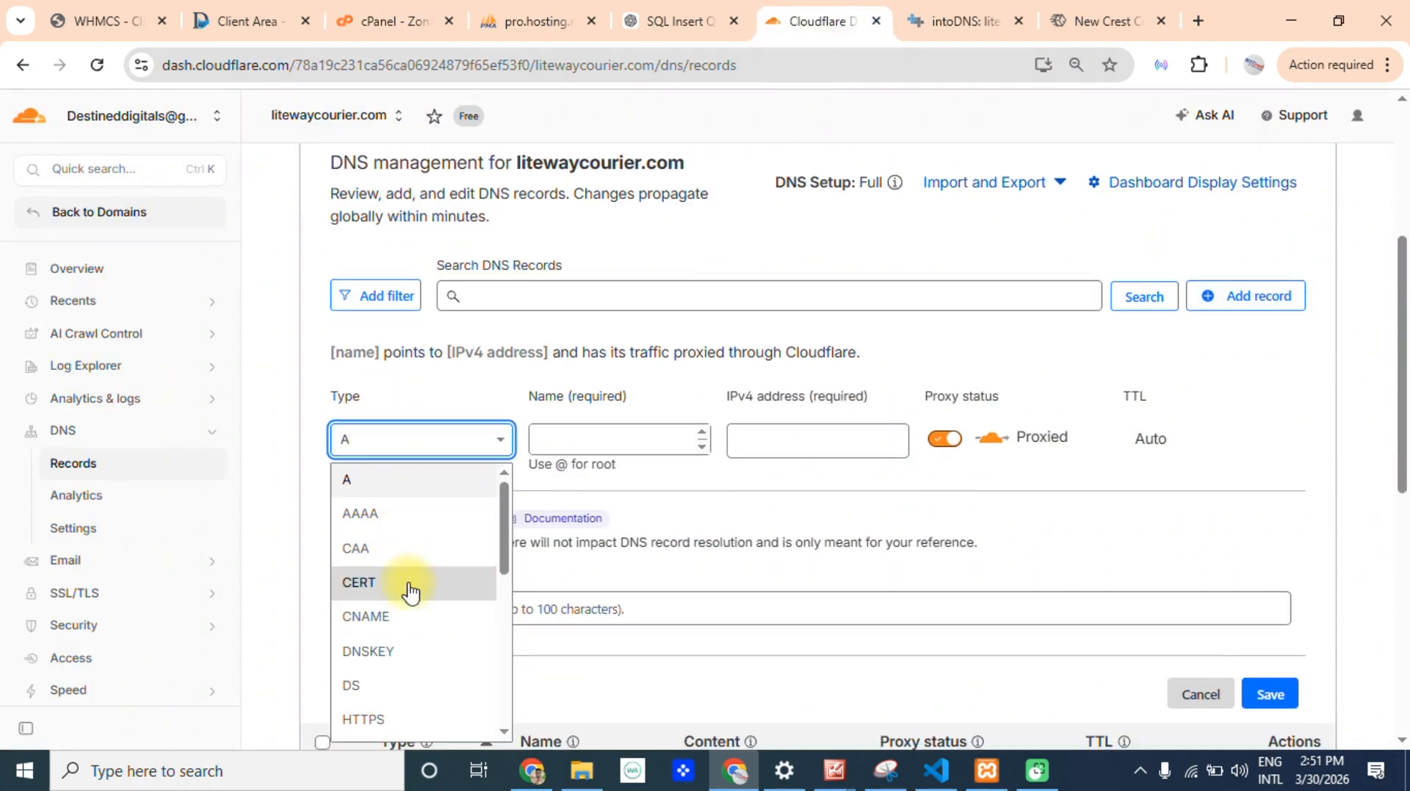
type("txt")
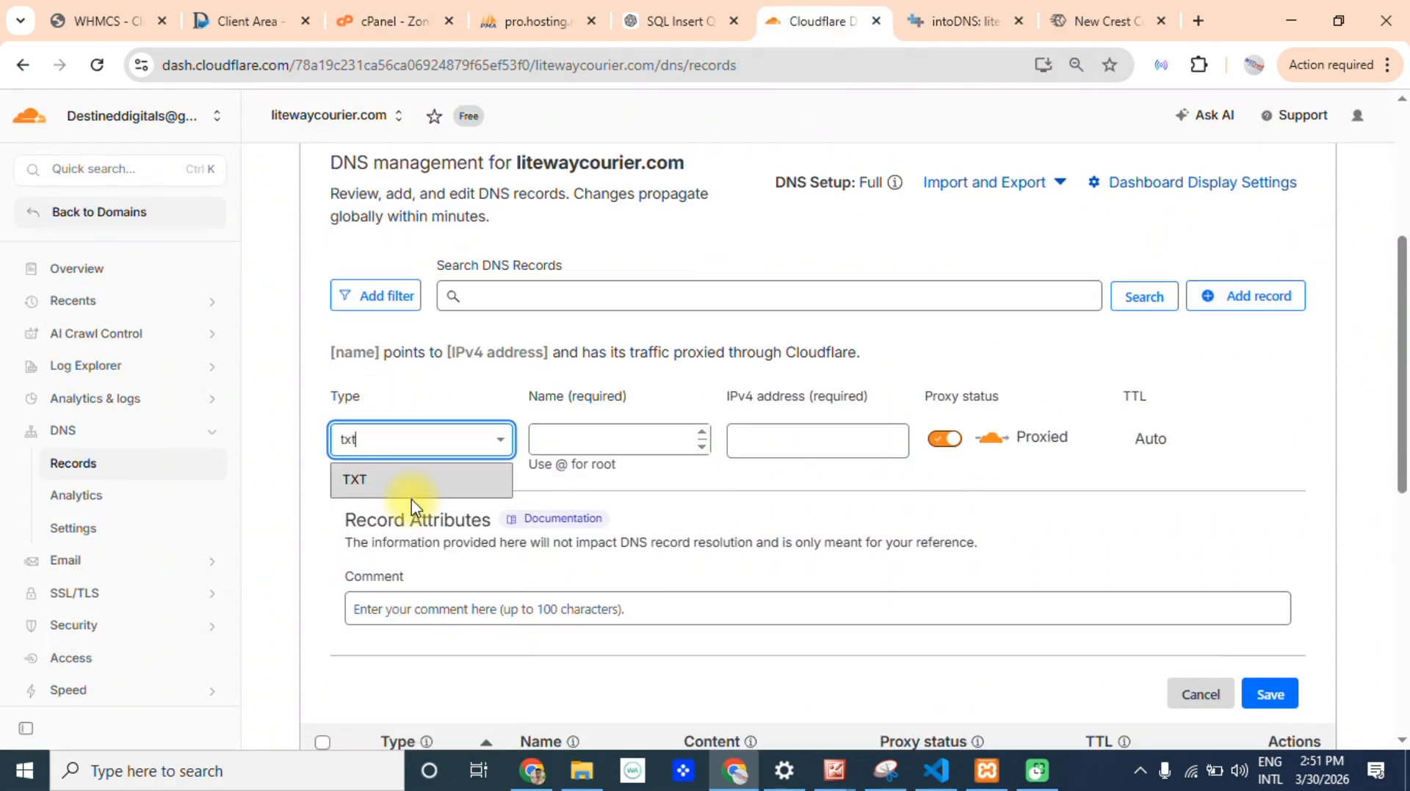
left_click(599, 448)
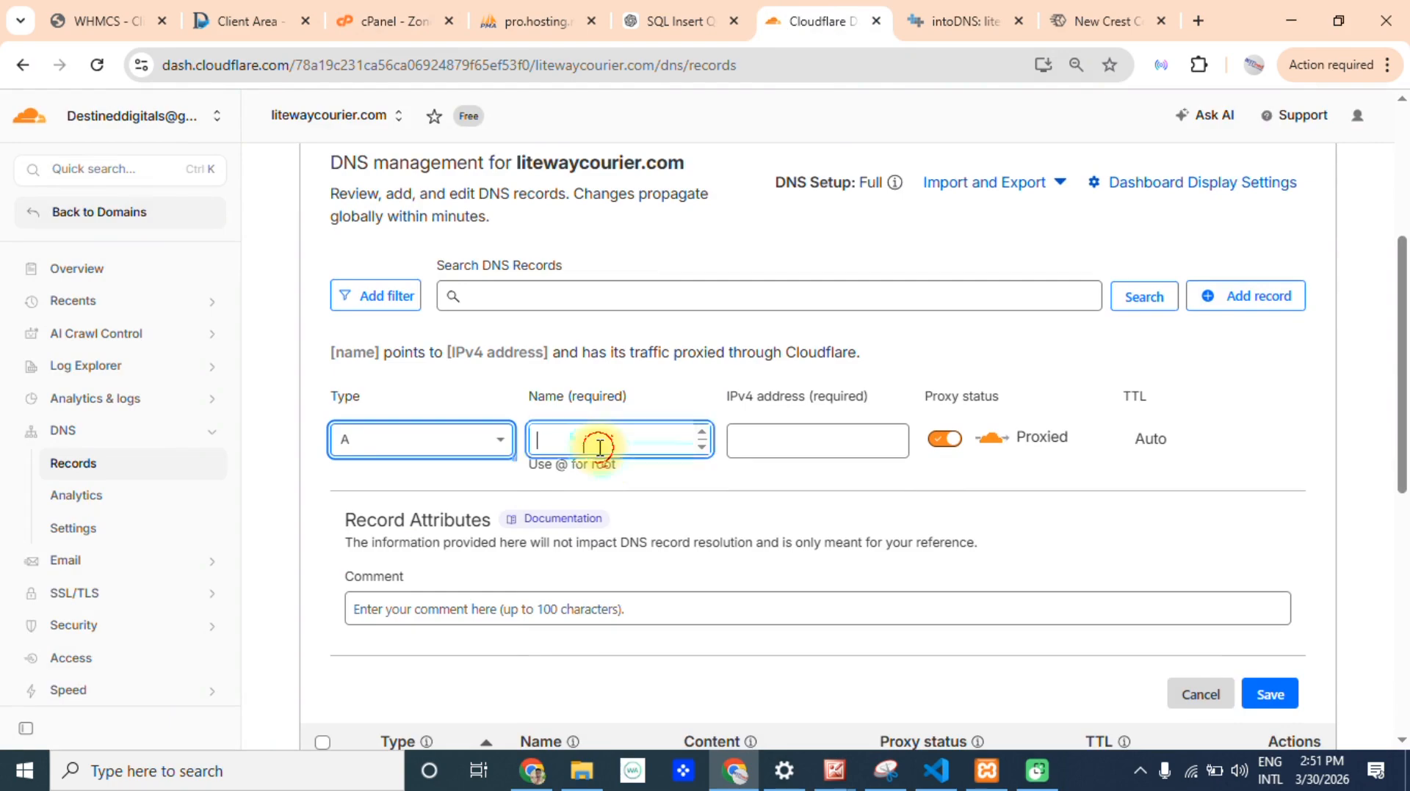
type("@")
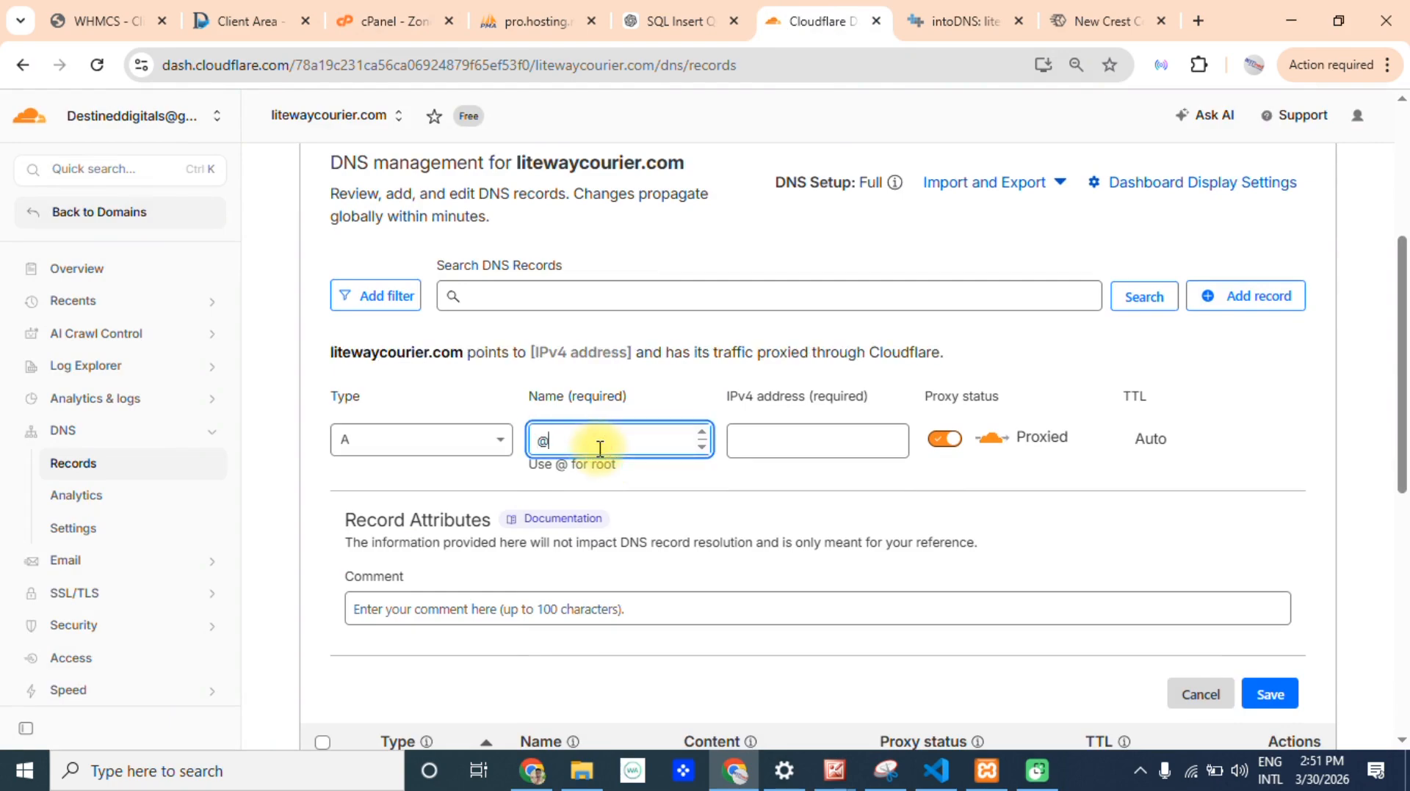
left_click(809, 436)
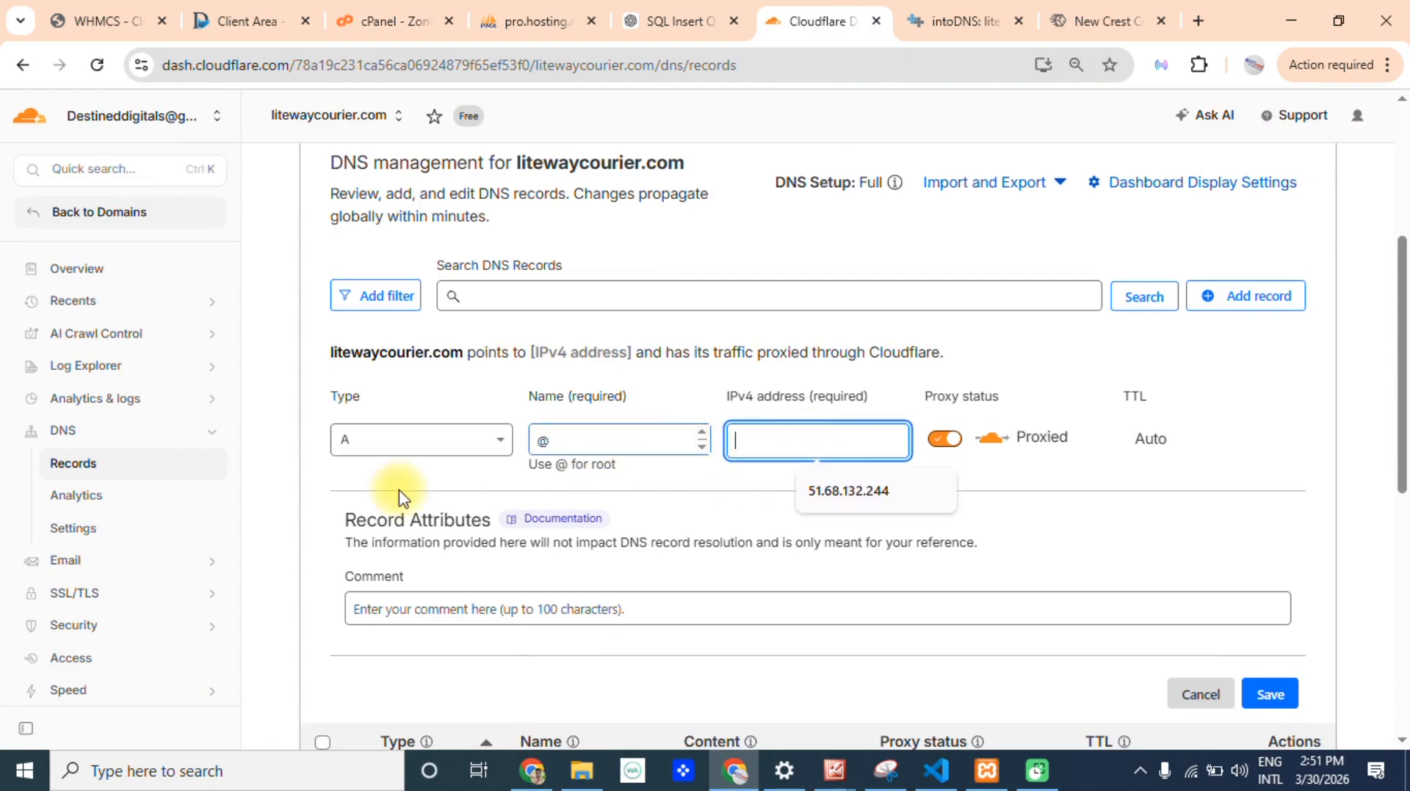
Set the type of the new @ record to TXT.
left_click(396, 443)
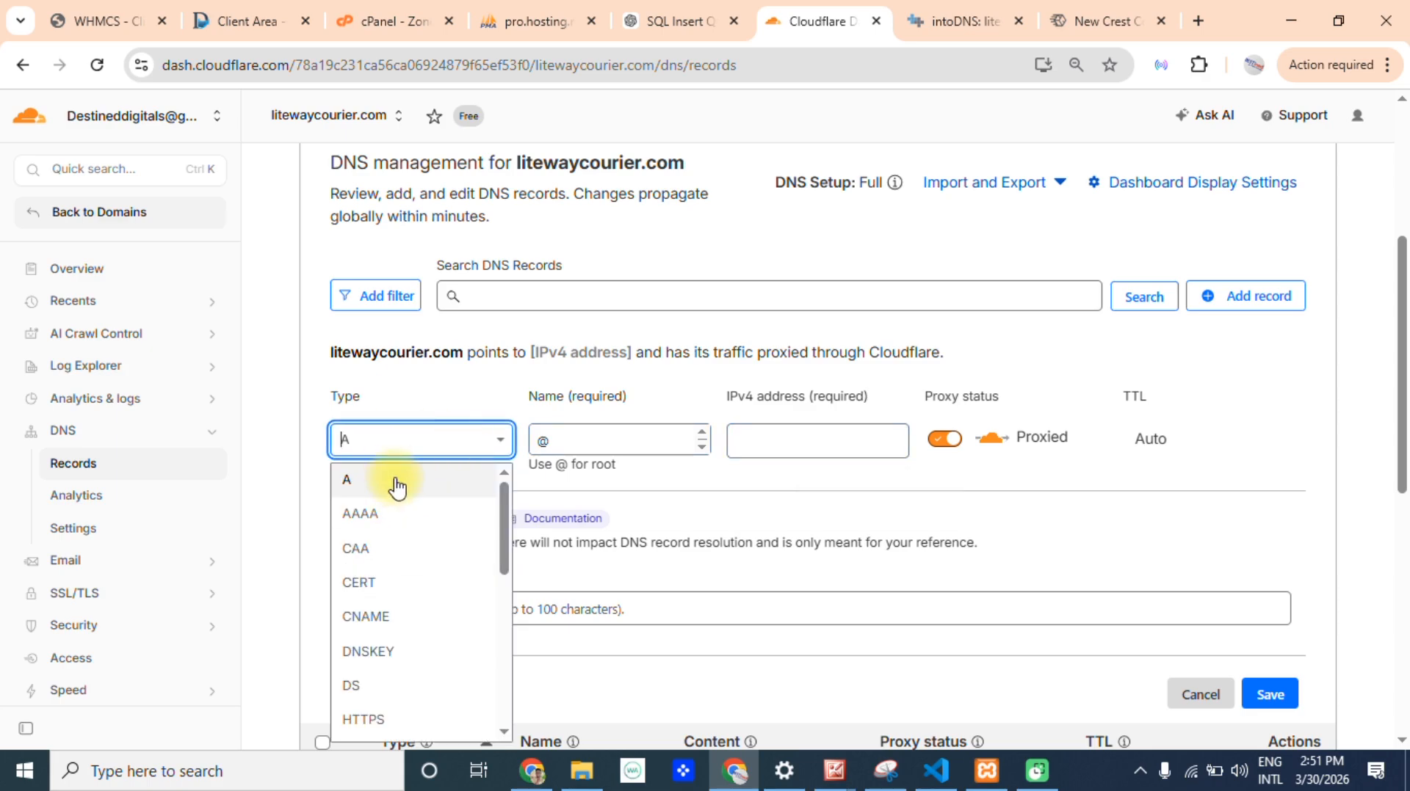
type("txt")
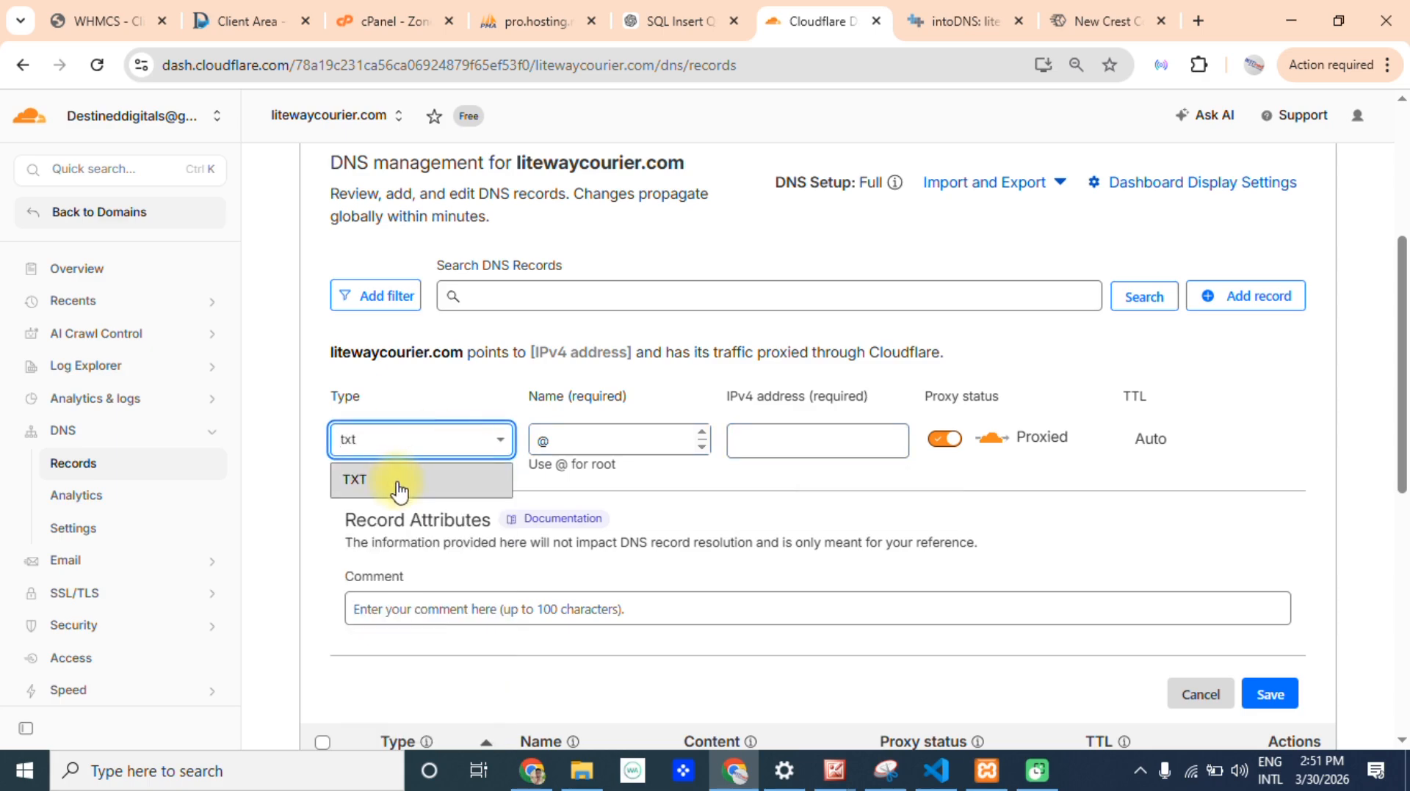
left_click(382, 481)
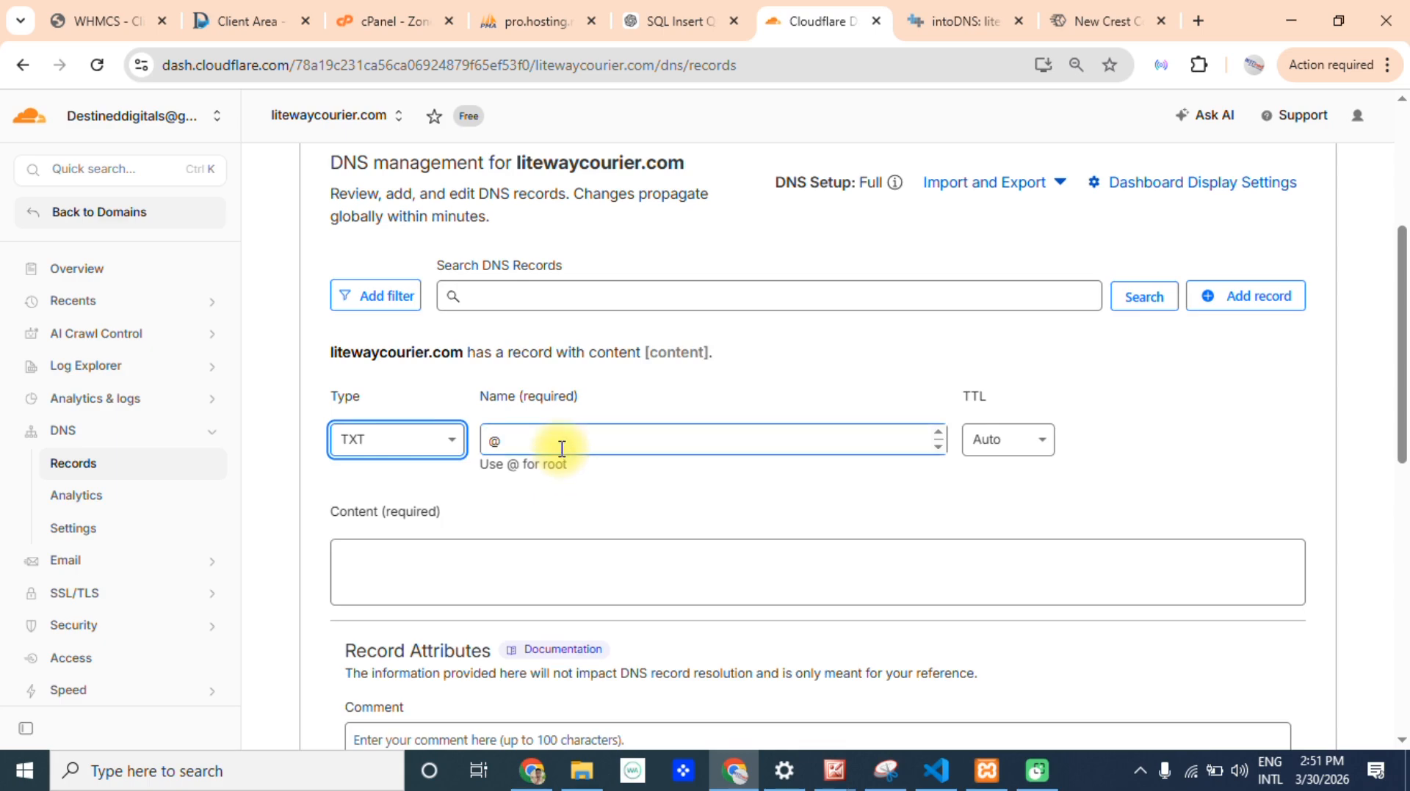
left_click(562, 448)
left_click(409, 443)
left_click(560, 440)
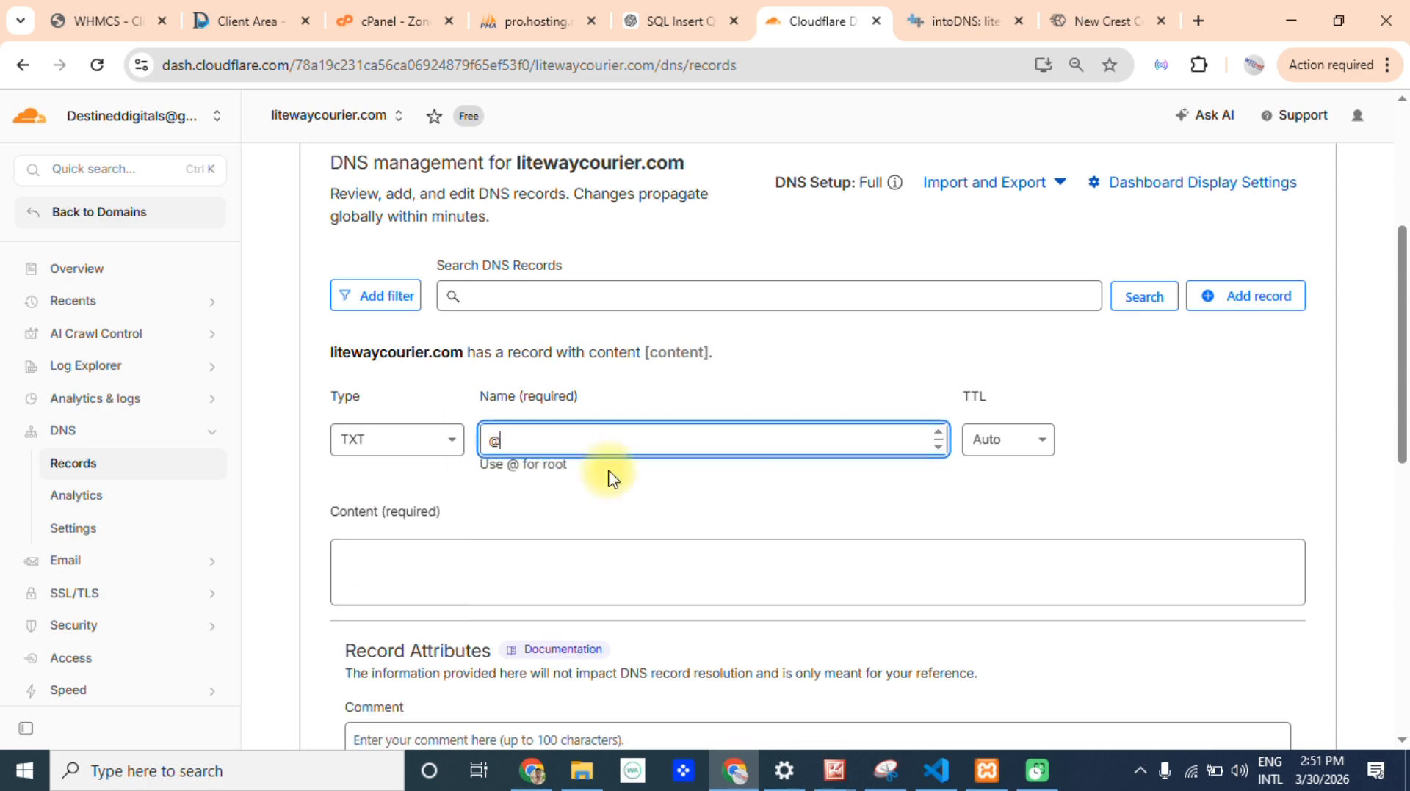
Copy v=spf1 +a +mx +ip4:79.137.68.87 ~all from the cPanel TXT record into the new Cloudflare record's content and save it.
scroll(1400, 440, "down", 2)
left_click(440, 430)
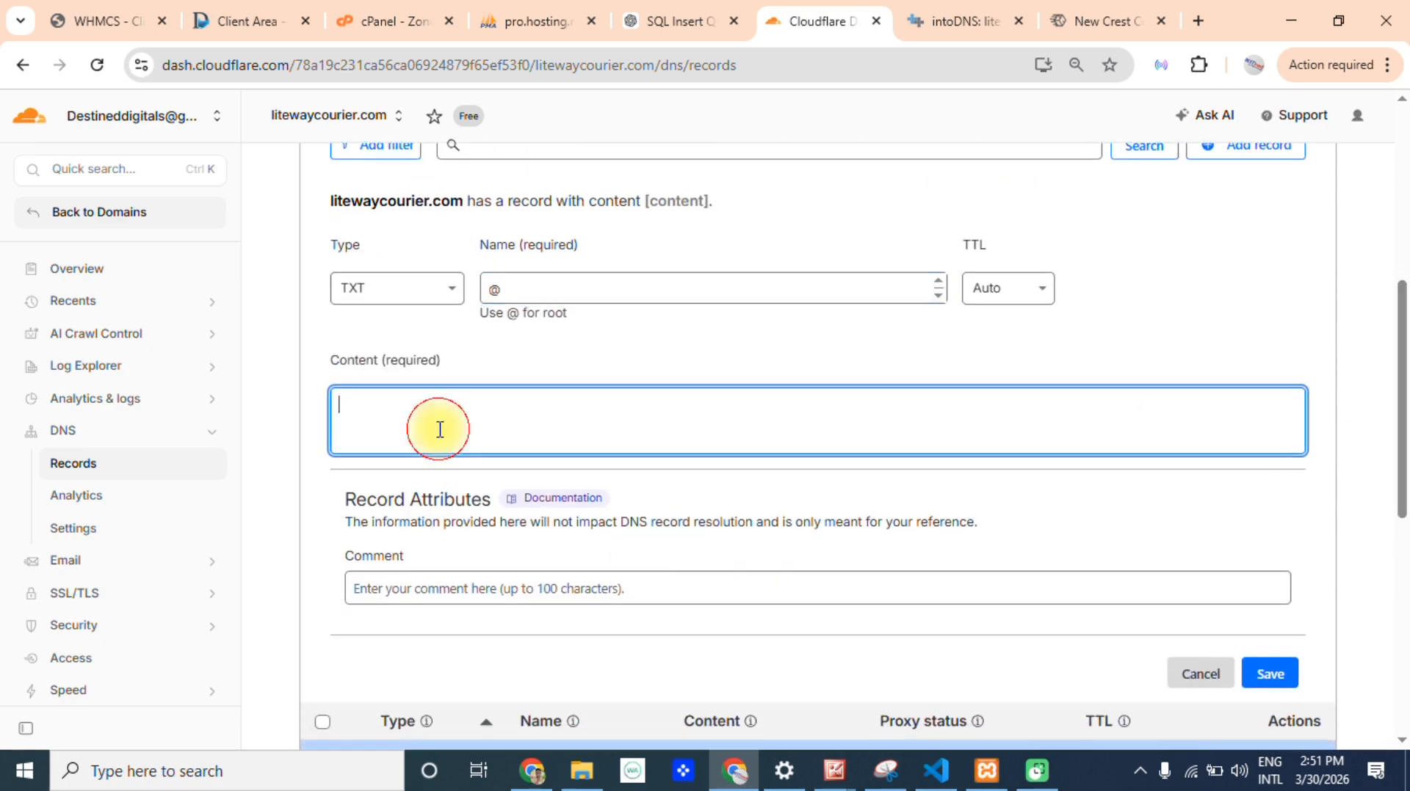
left_click(518, 20)
left_click(440, 21)
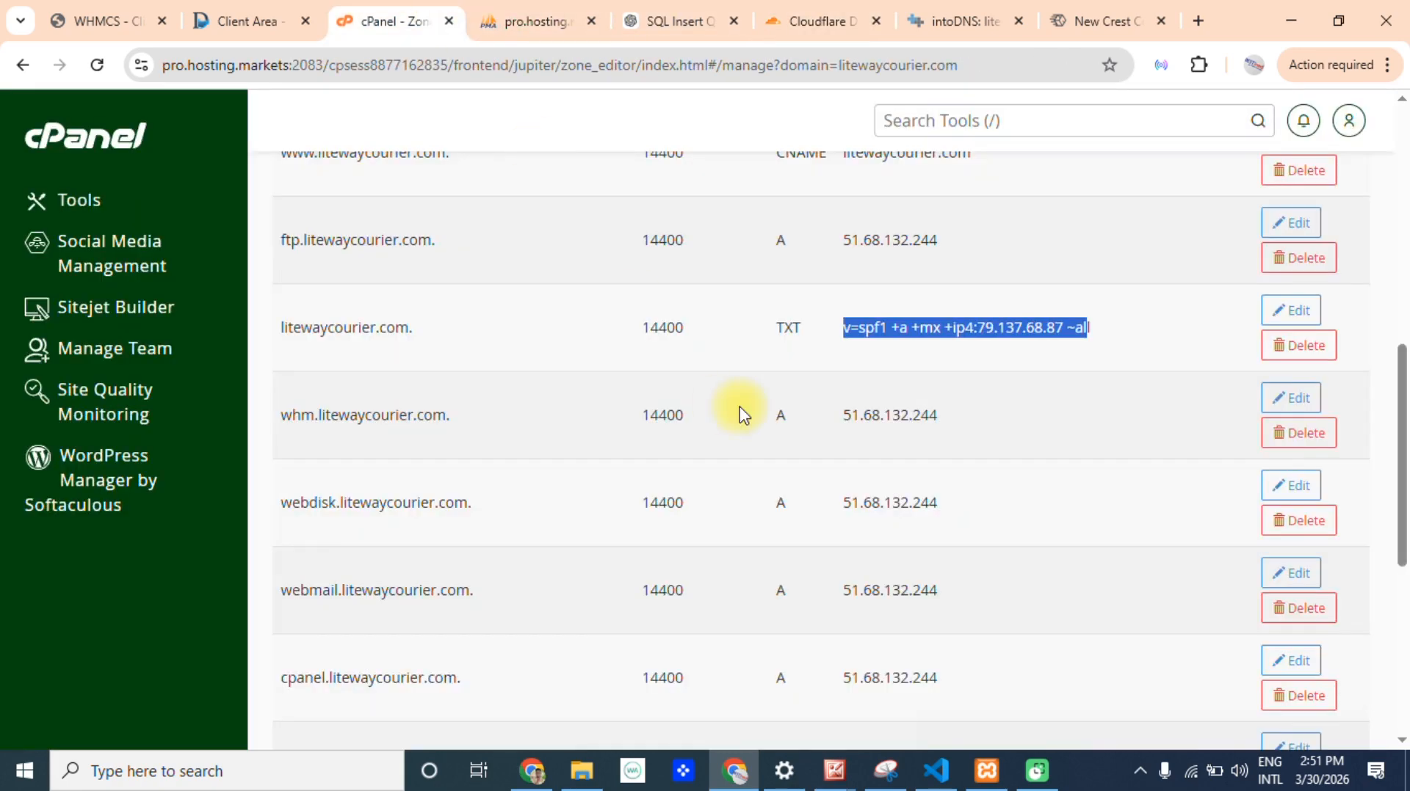
left_click_drag(1101, 328, 846, 342)
key("ctrl+c")
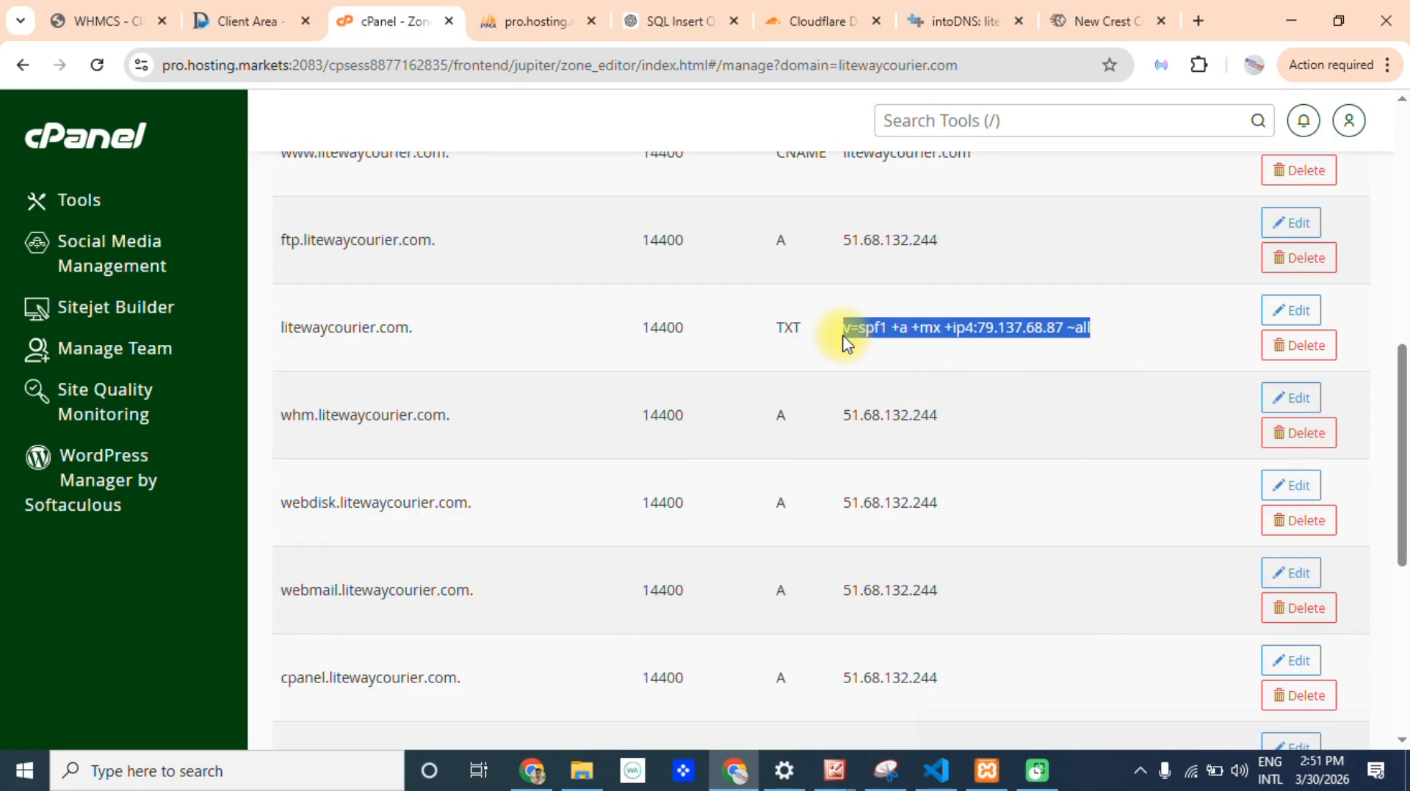
left_click(787, 16)
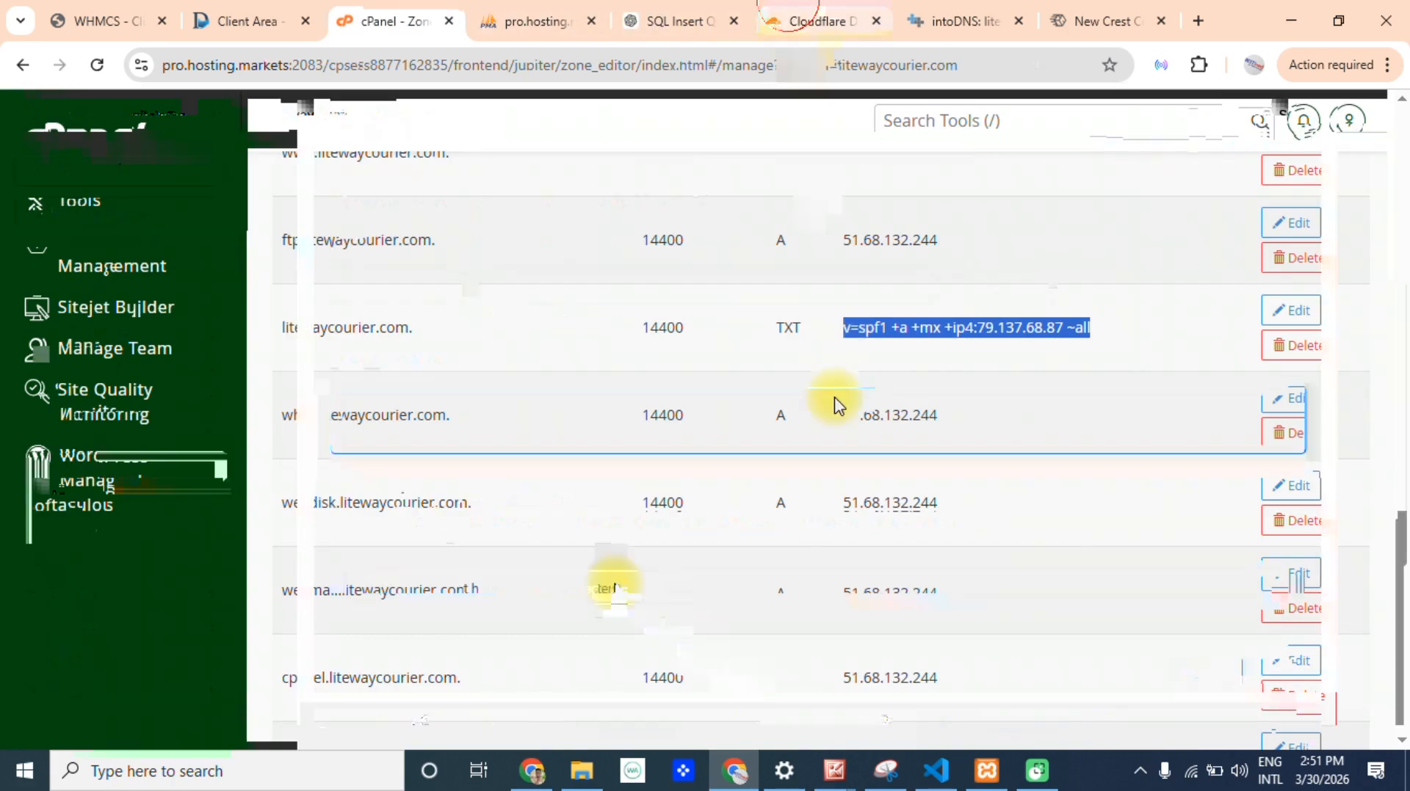
key("ctrl+v")
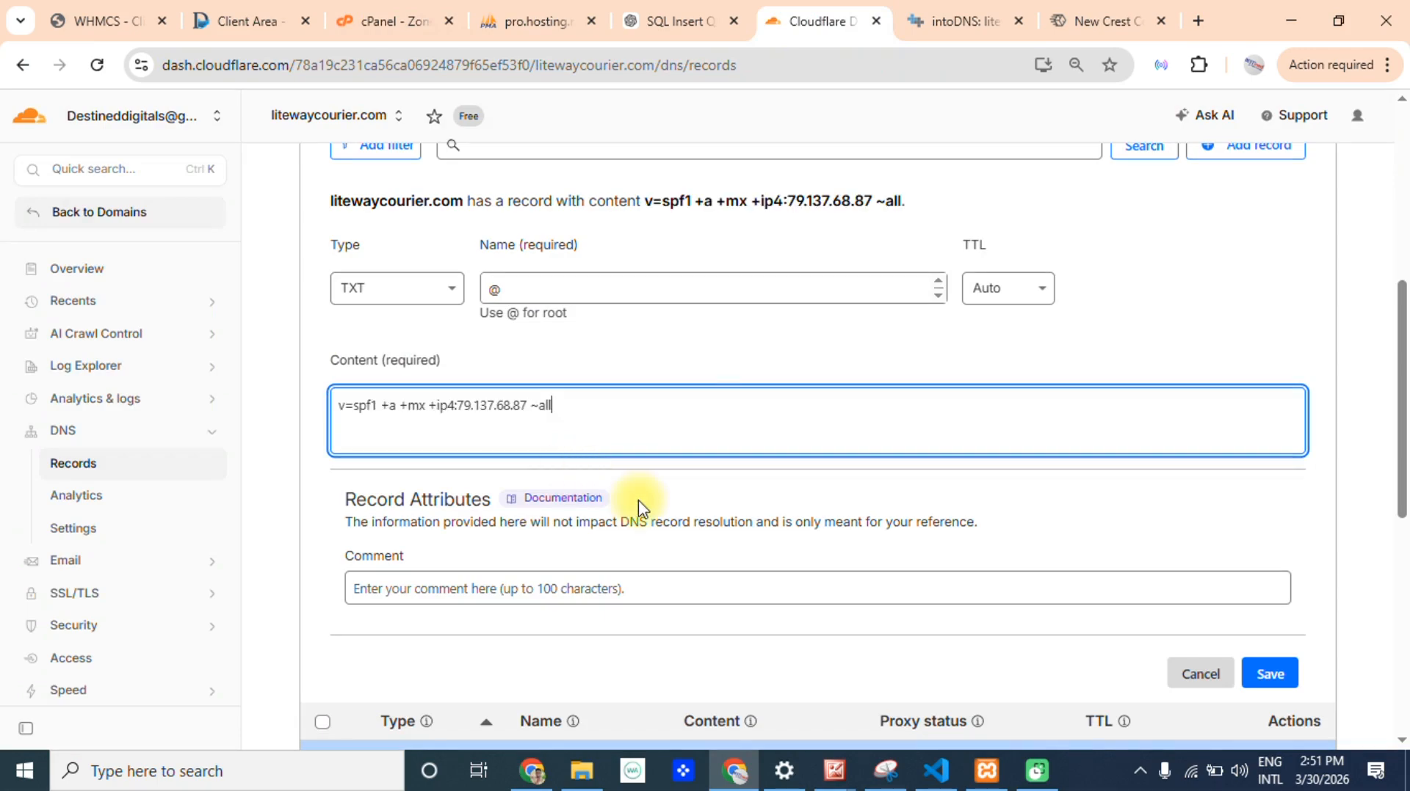
scroll(1401, 439, "down", 5)
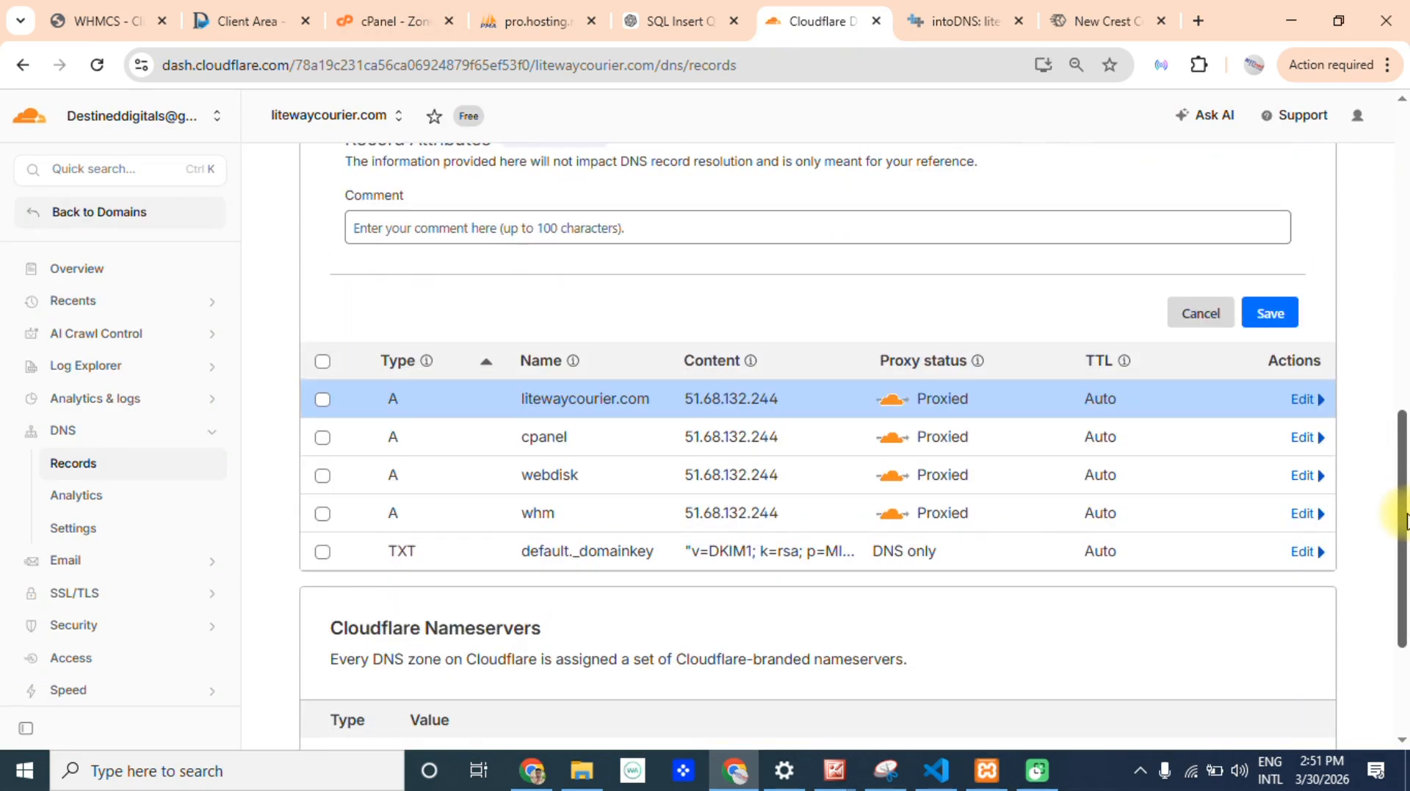
left_click(1270, 357)
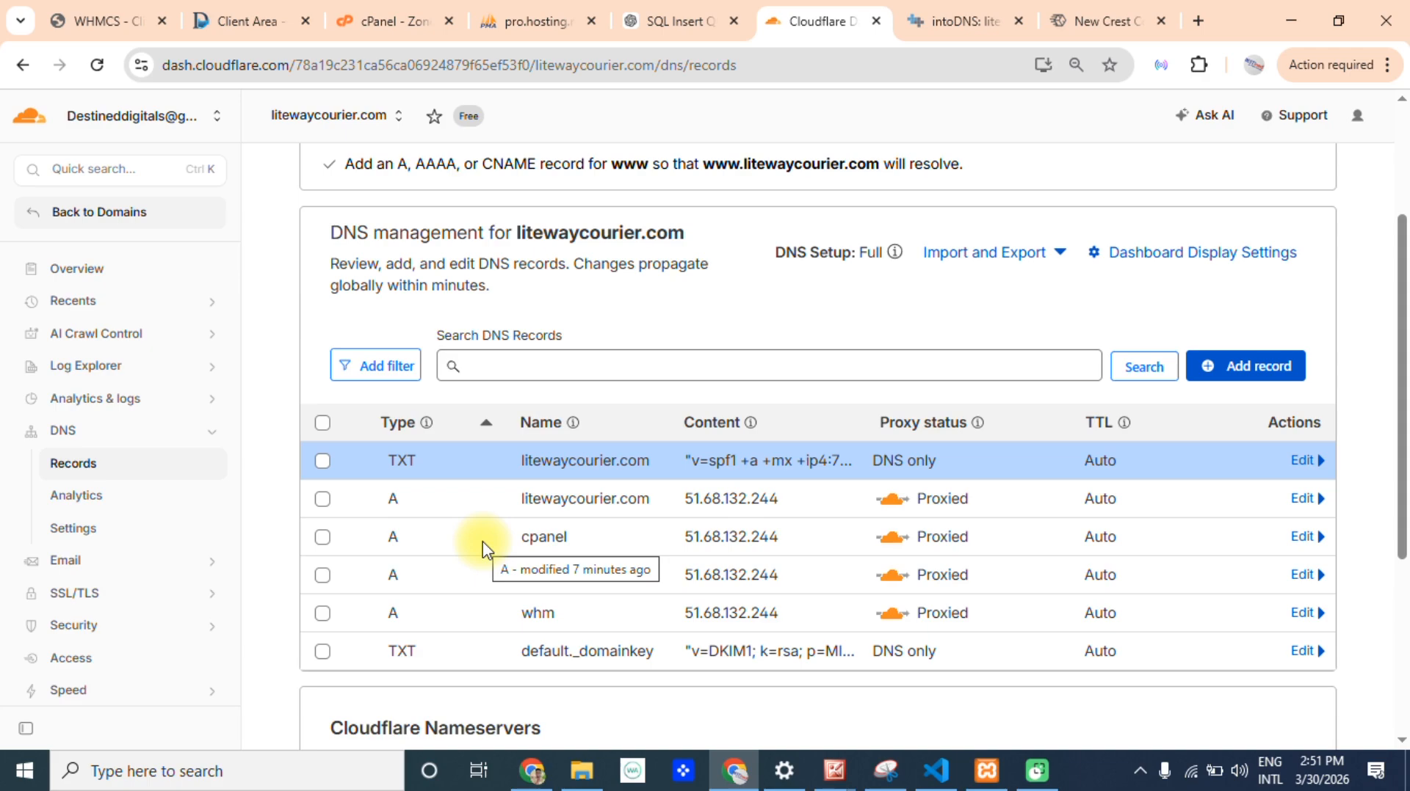
left_click(386, 20)
left_click_drag(1398, 367, 1331, 245)
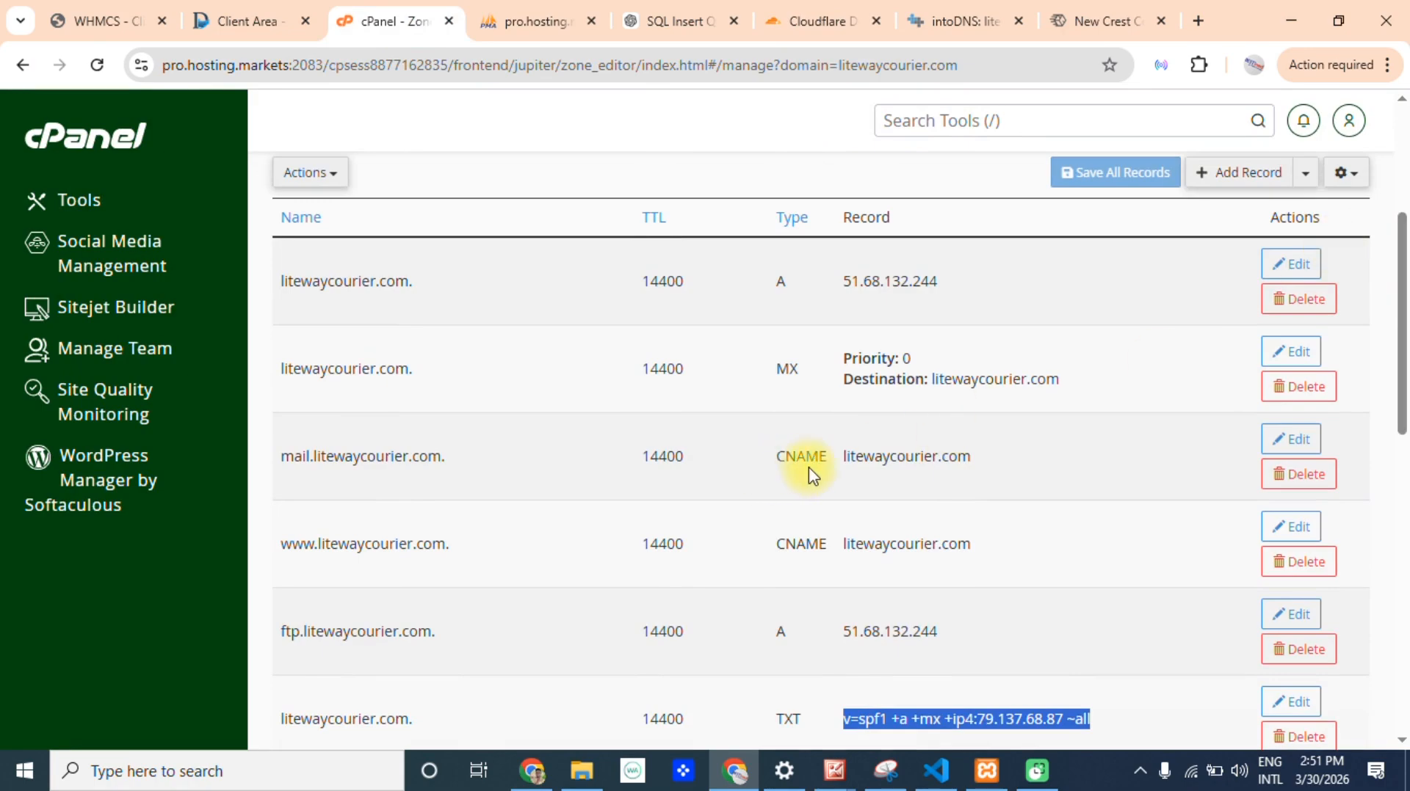
left_click(807, 549)
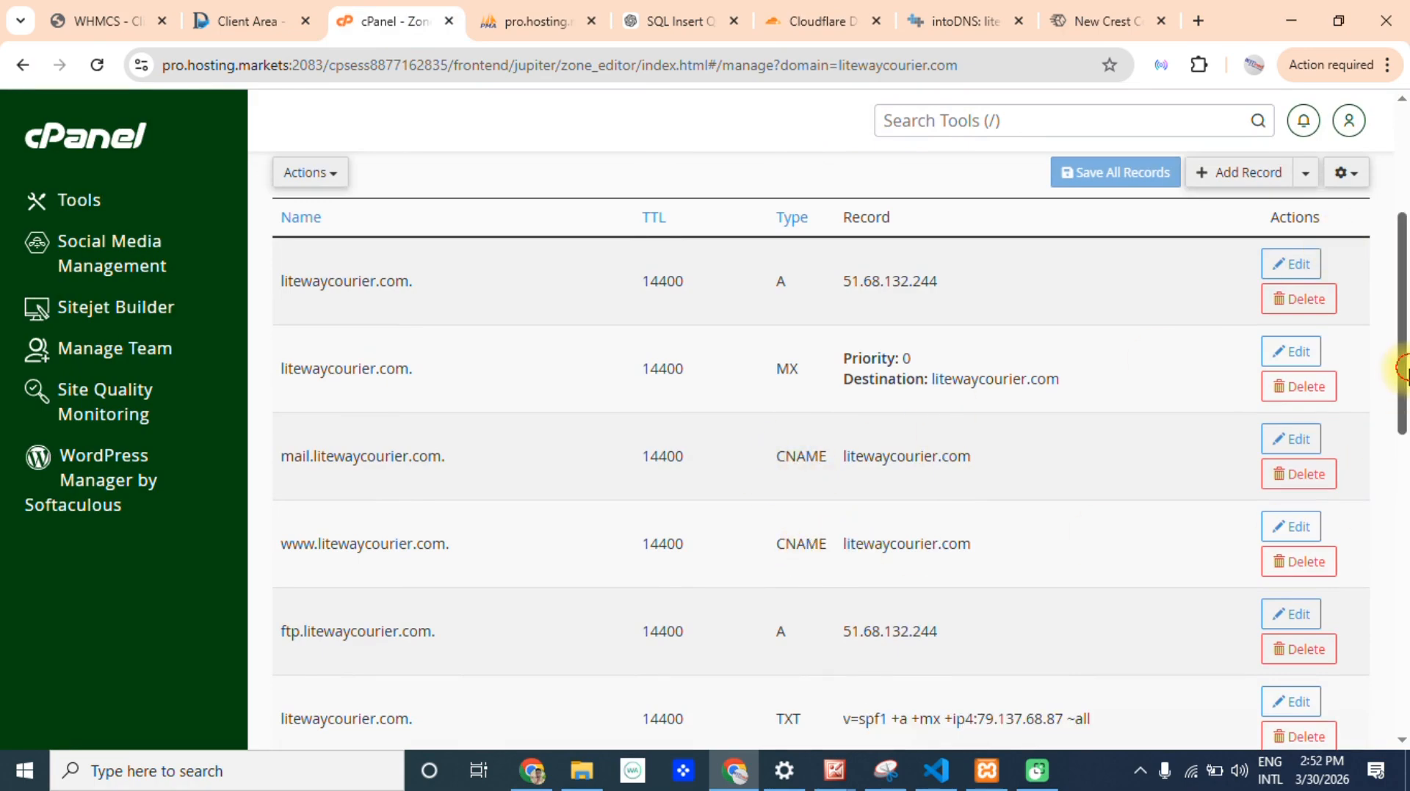
left_click_drag(1402, 371, 1401, 412)
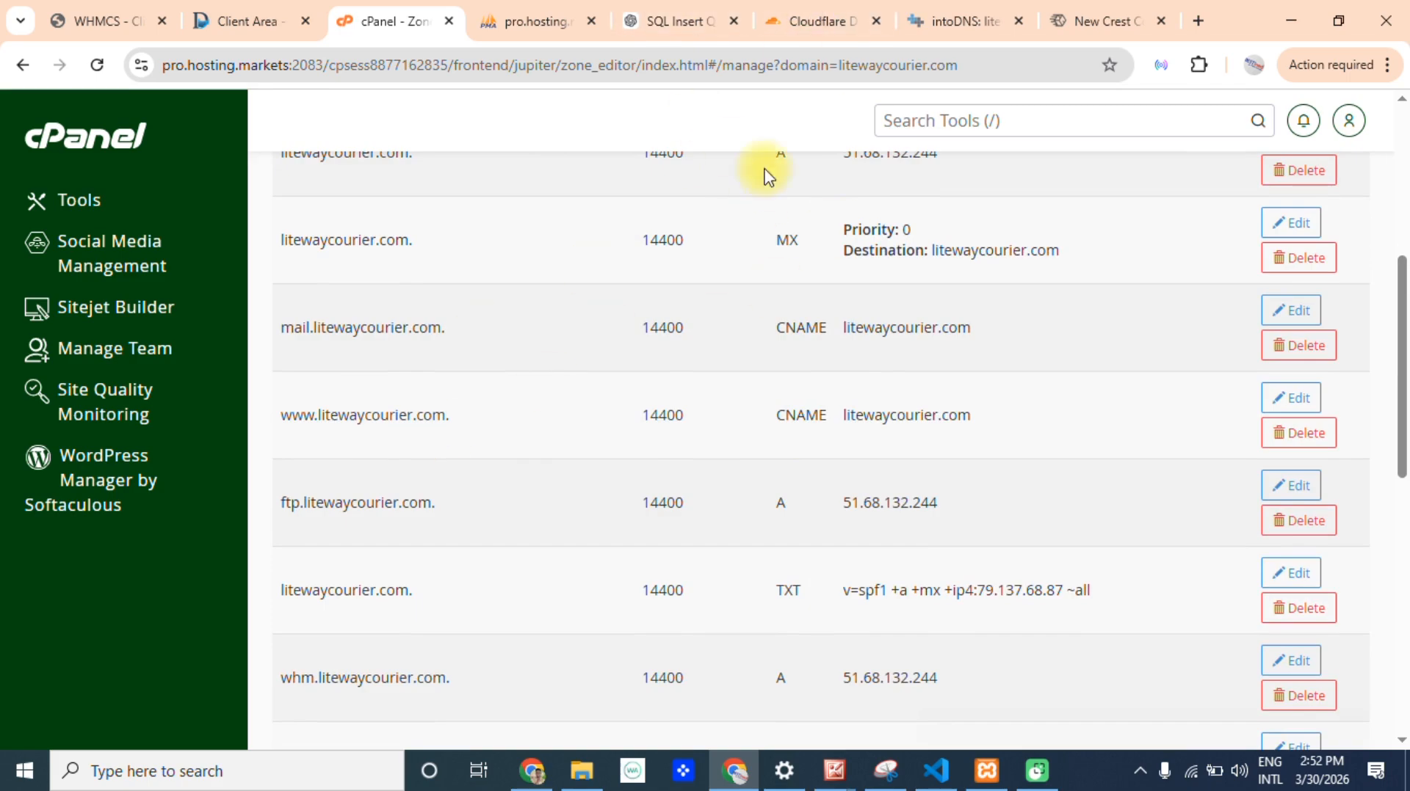
left_click_drag(451, 424, 255, 419)
key("ctrl+c")
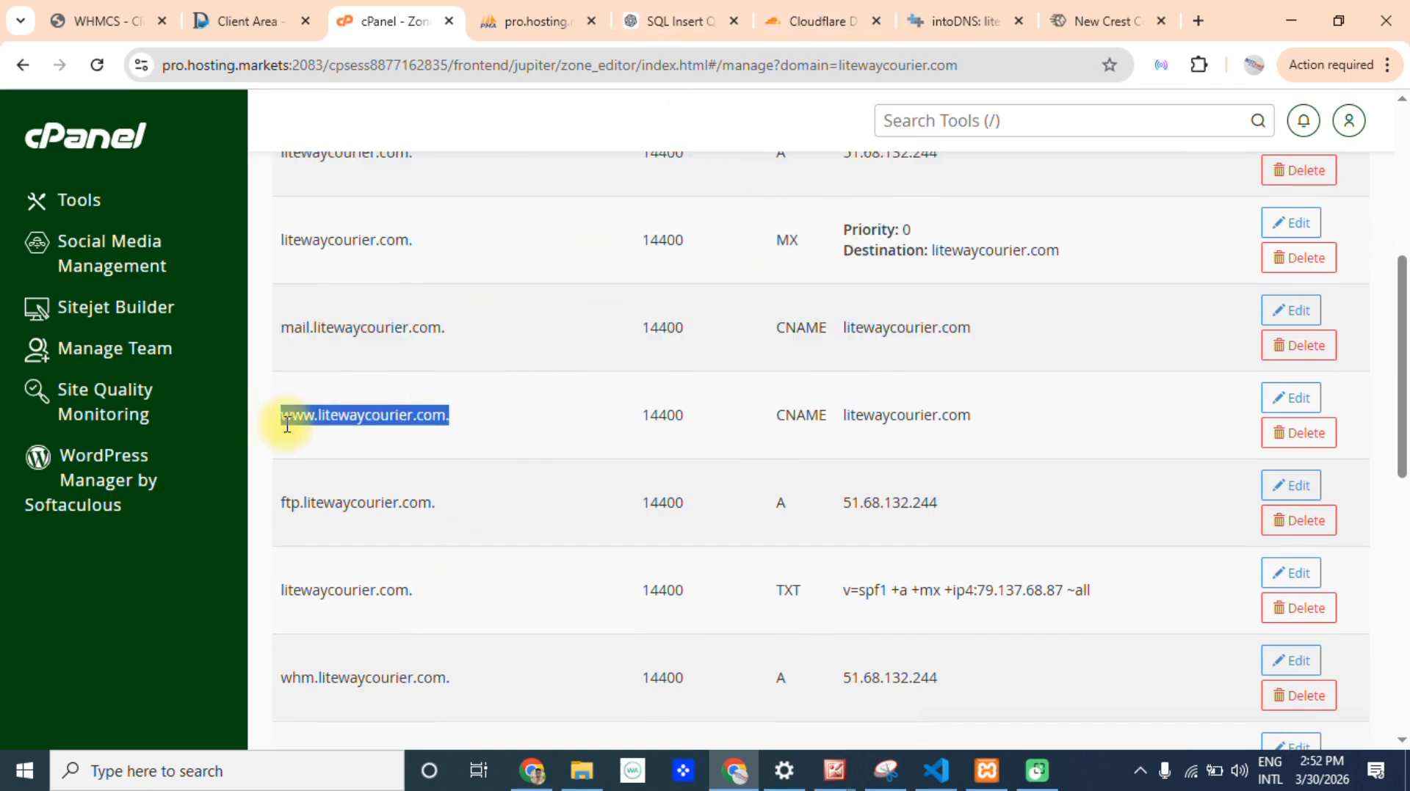
left_click(808, 20)
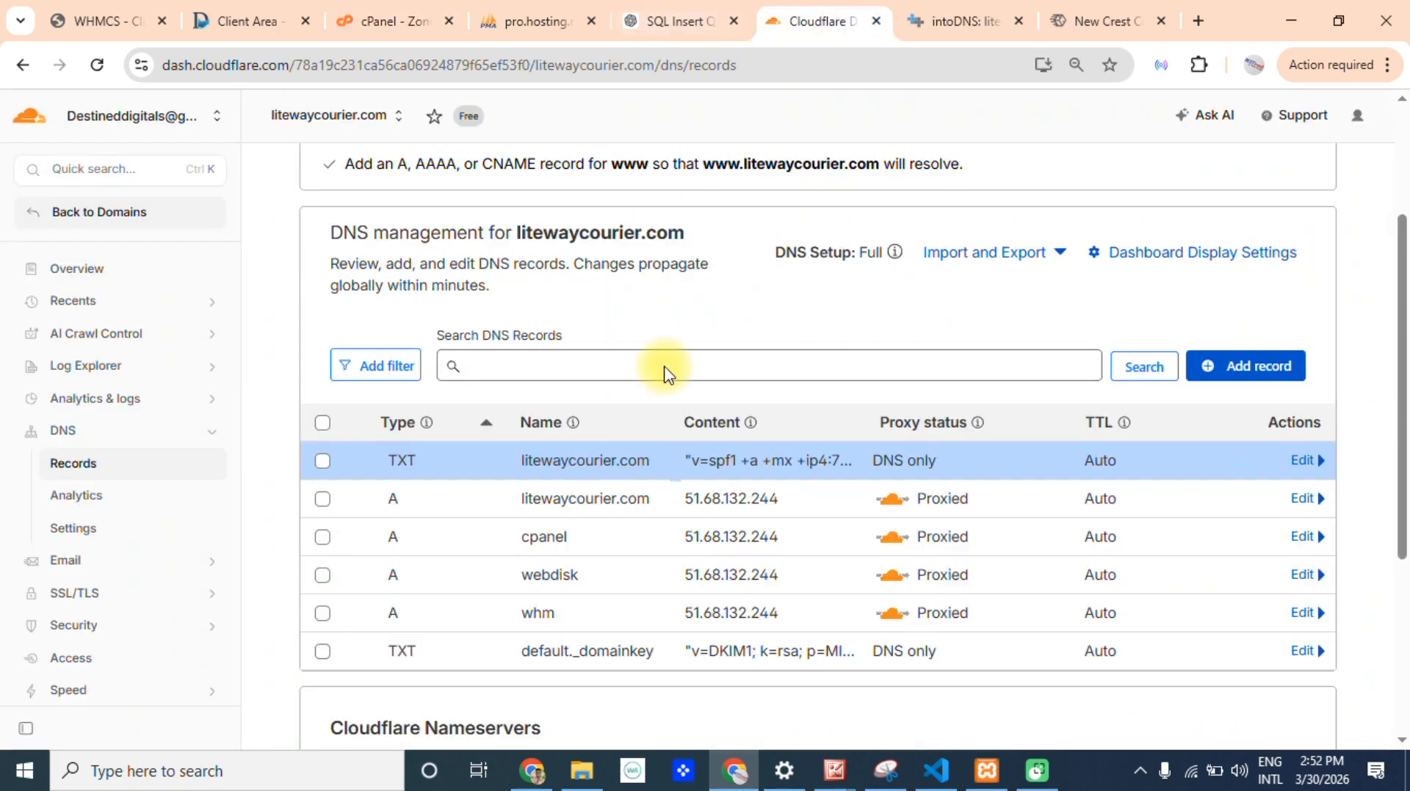
left_click(1274, 365)
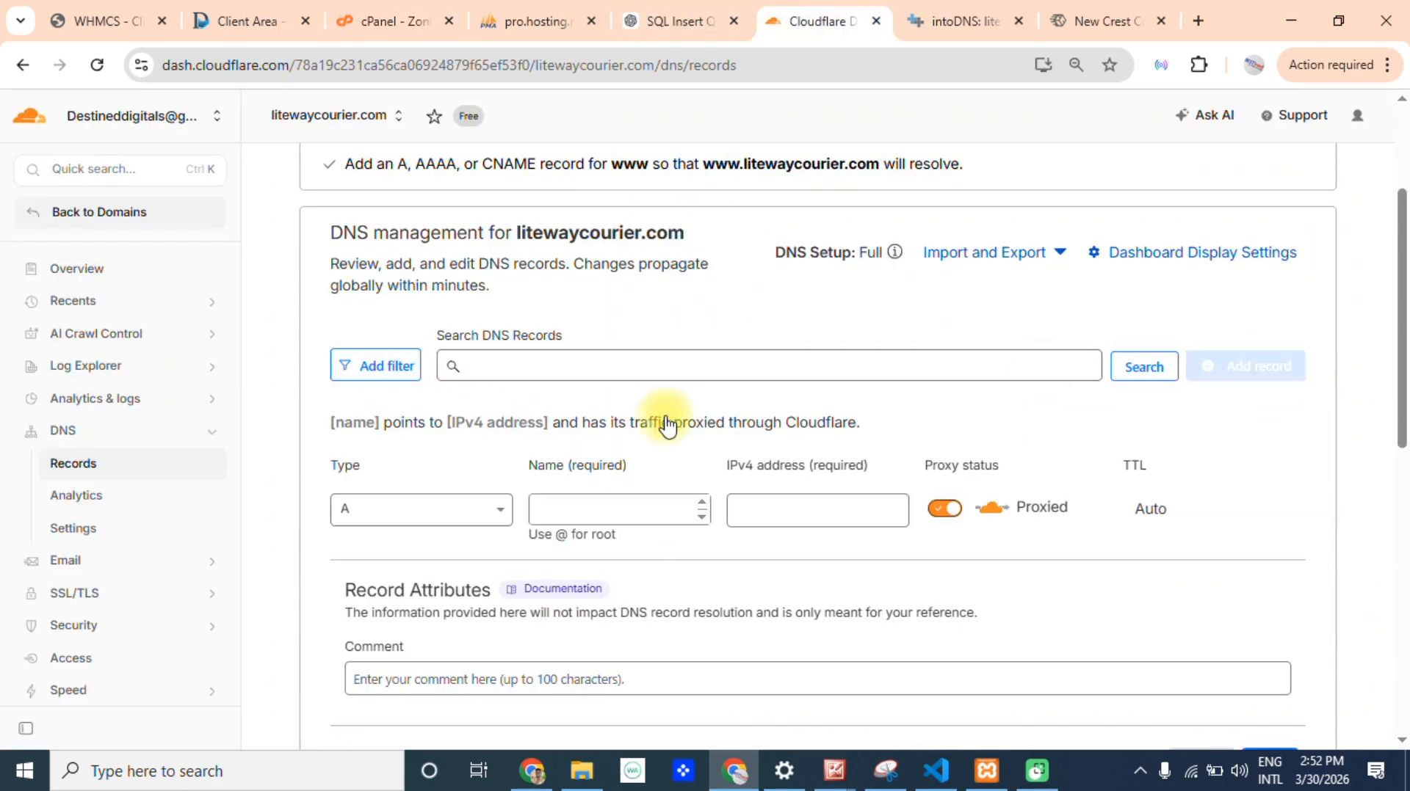
left_click(363, 510)
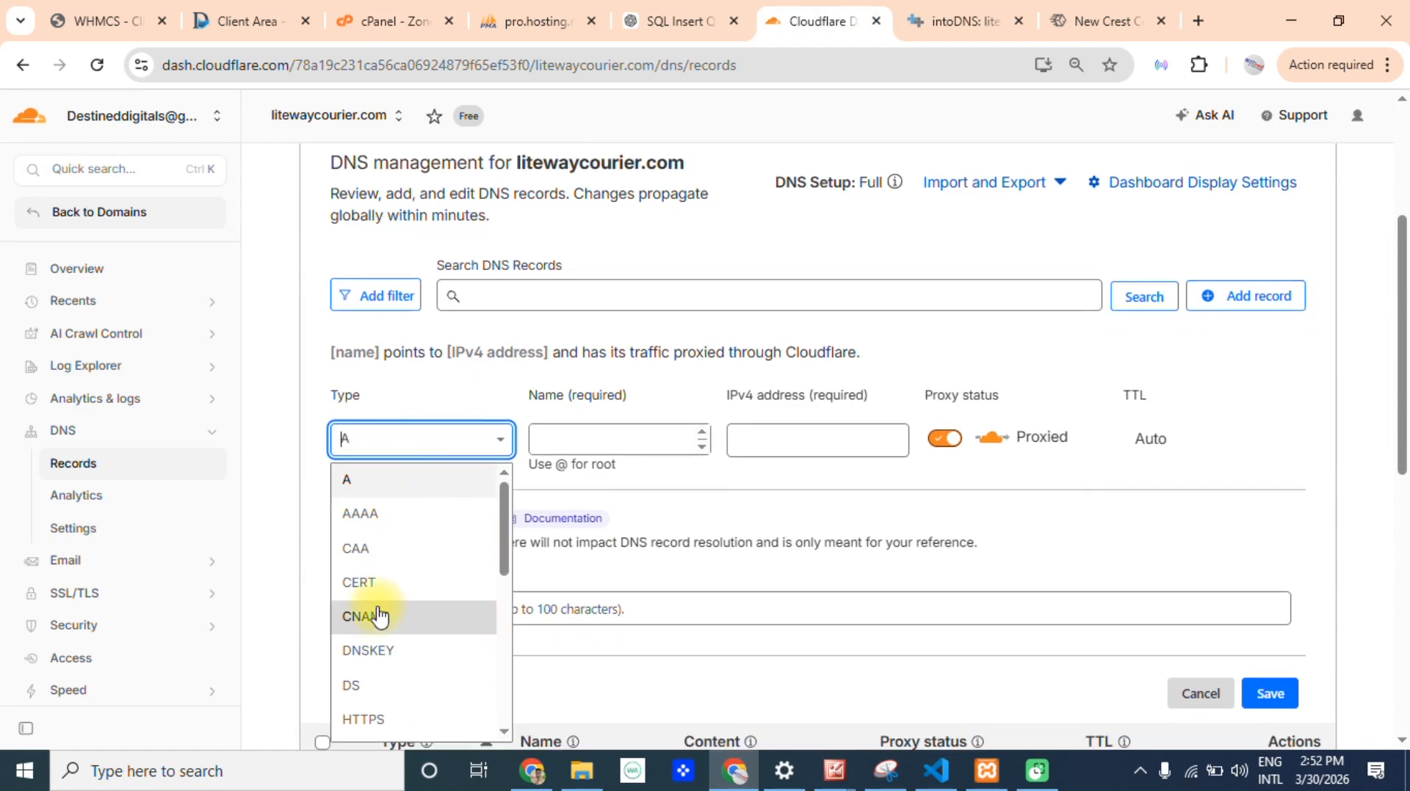
left_click(379, 615)
left_click(617, 436)
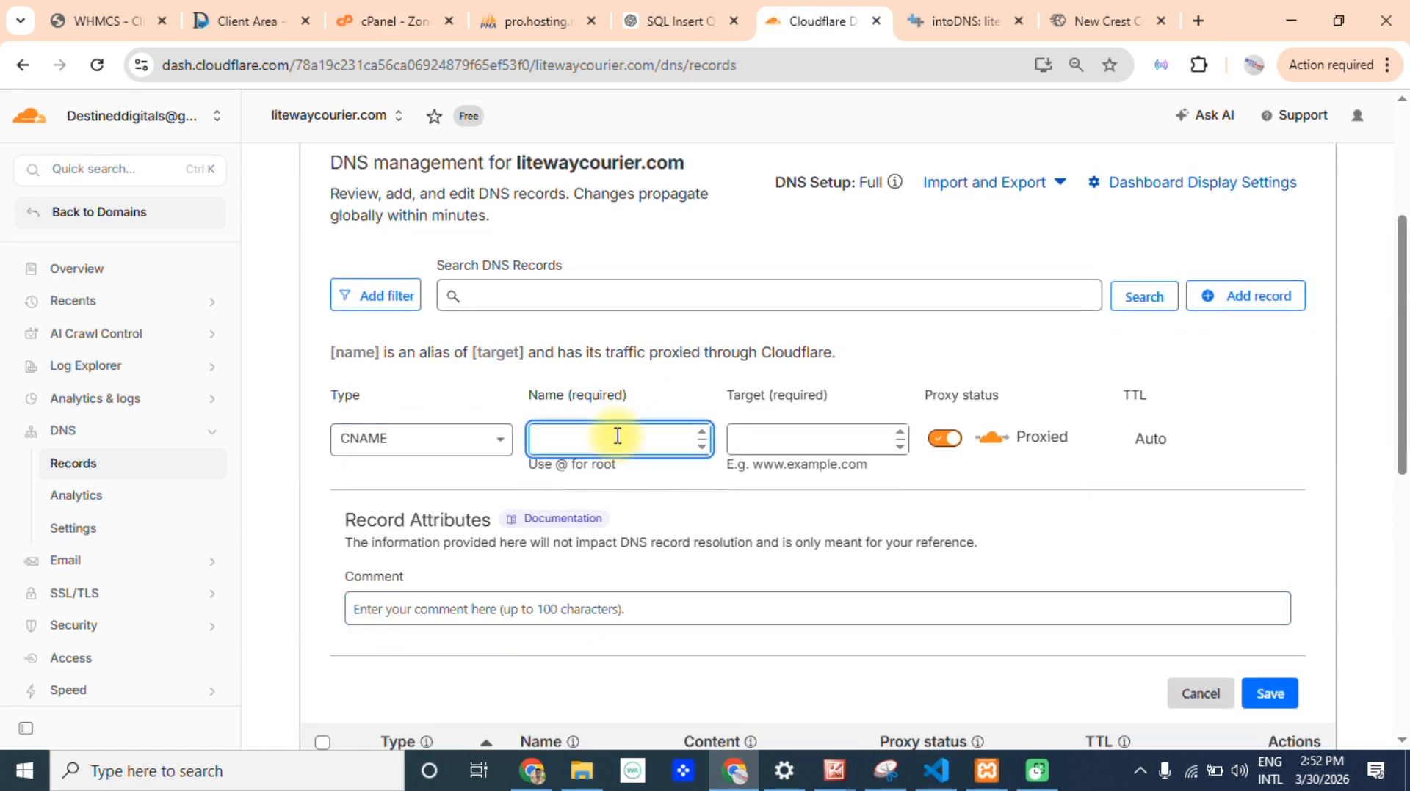
key("ctrl+v")
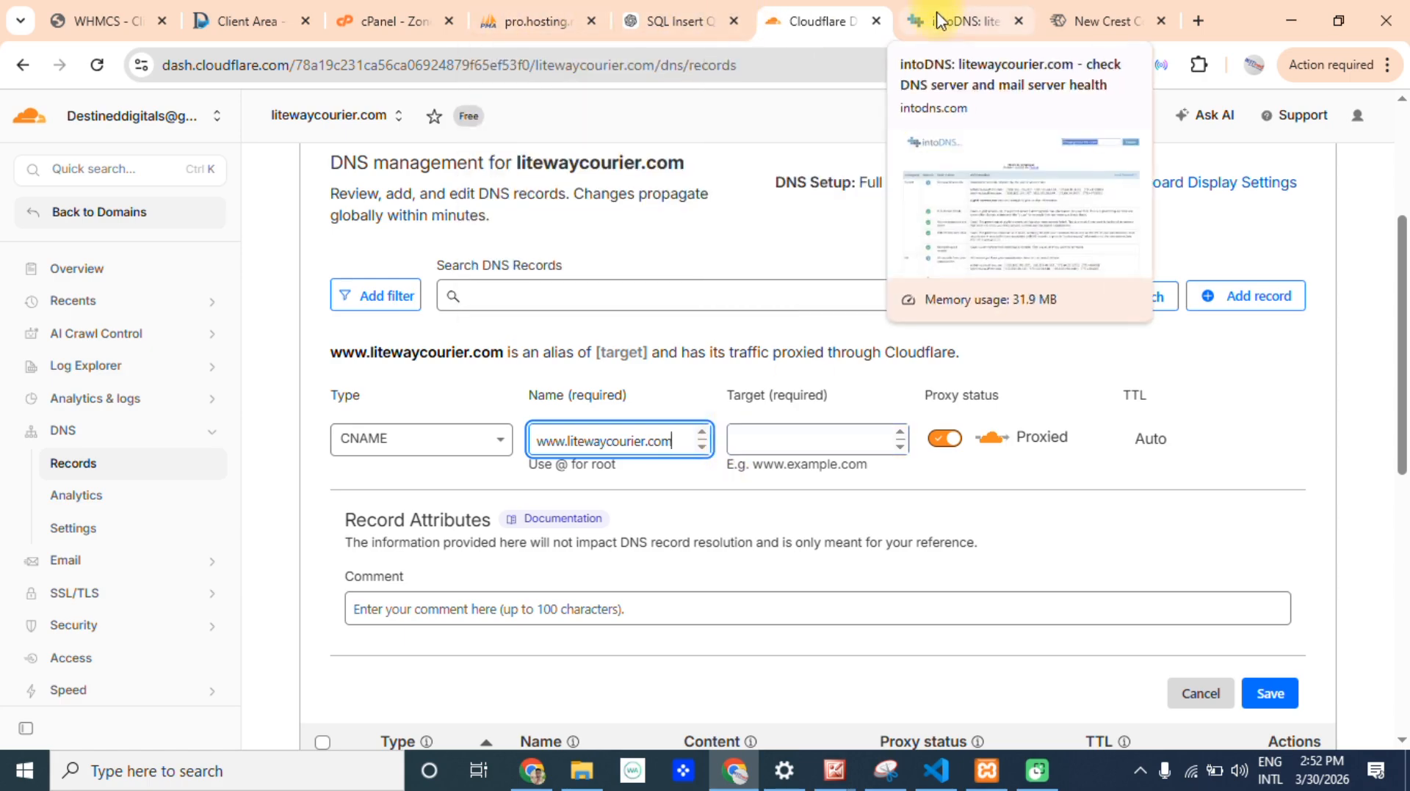
Copy litewaycourier.com from the www CNAME record in cPanel and enter it as the new Cloudflare record's target.
left_click(389, 20)
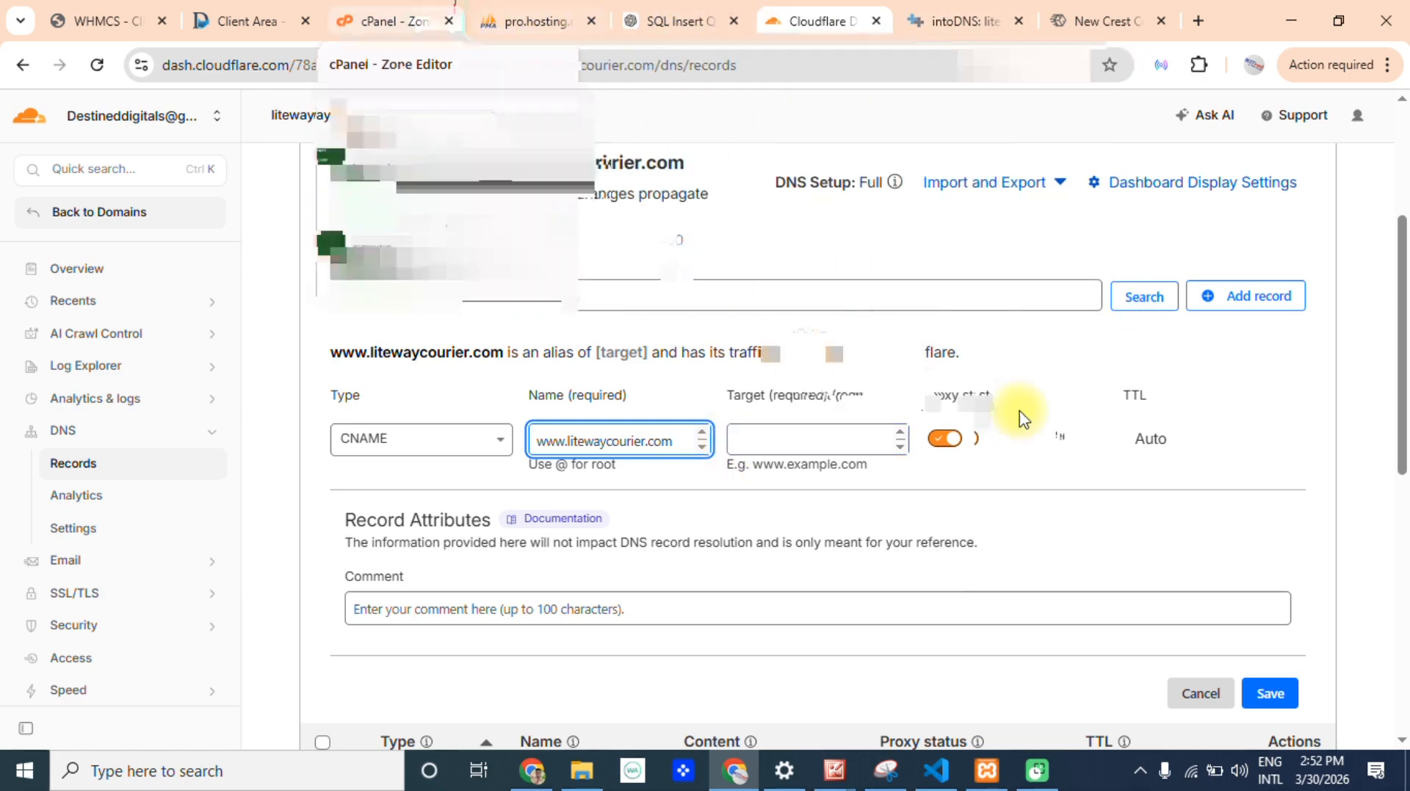
left_click_drag(997, 413, 854, 416)
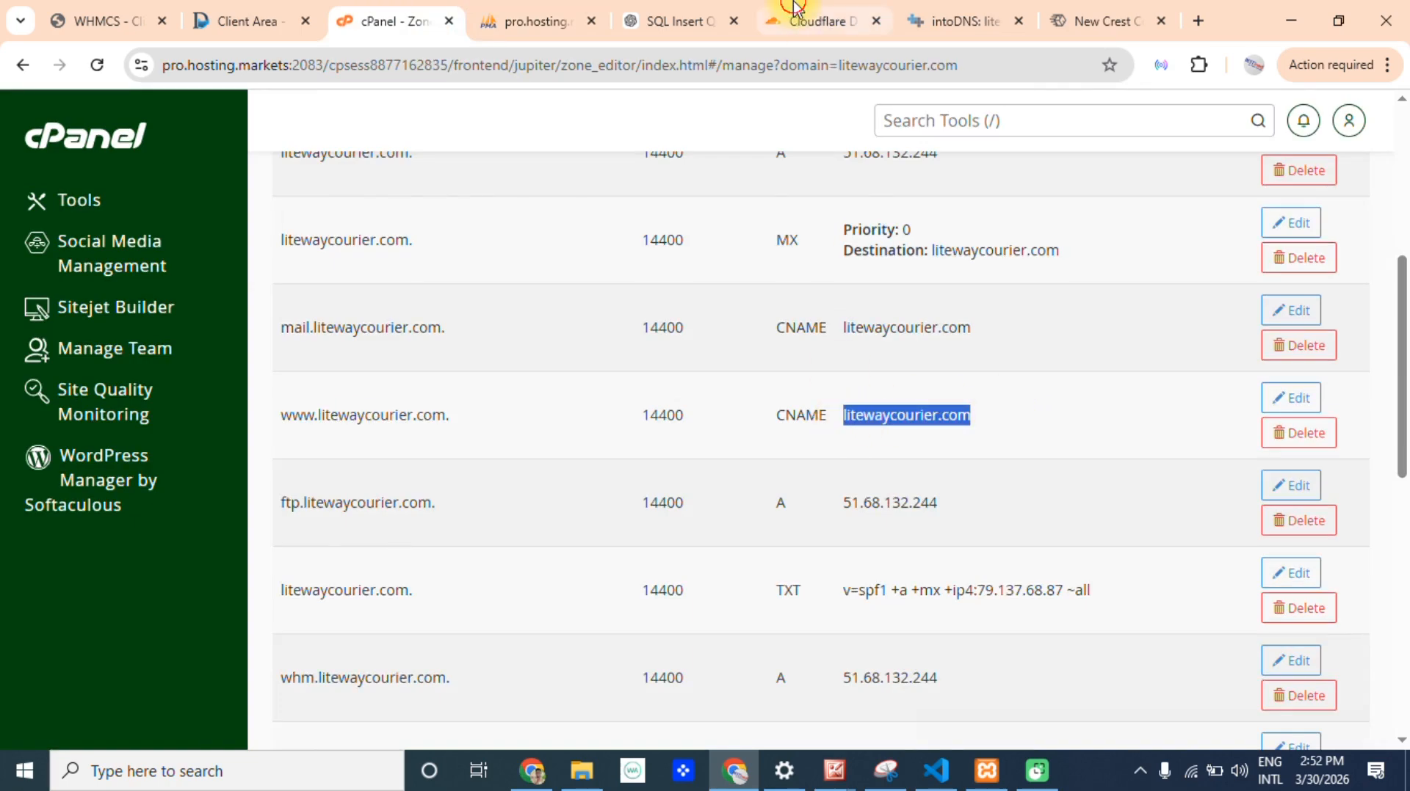
left_click(815, 21)
left_click(772, 442)
type("litewaycourier.com")
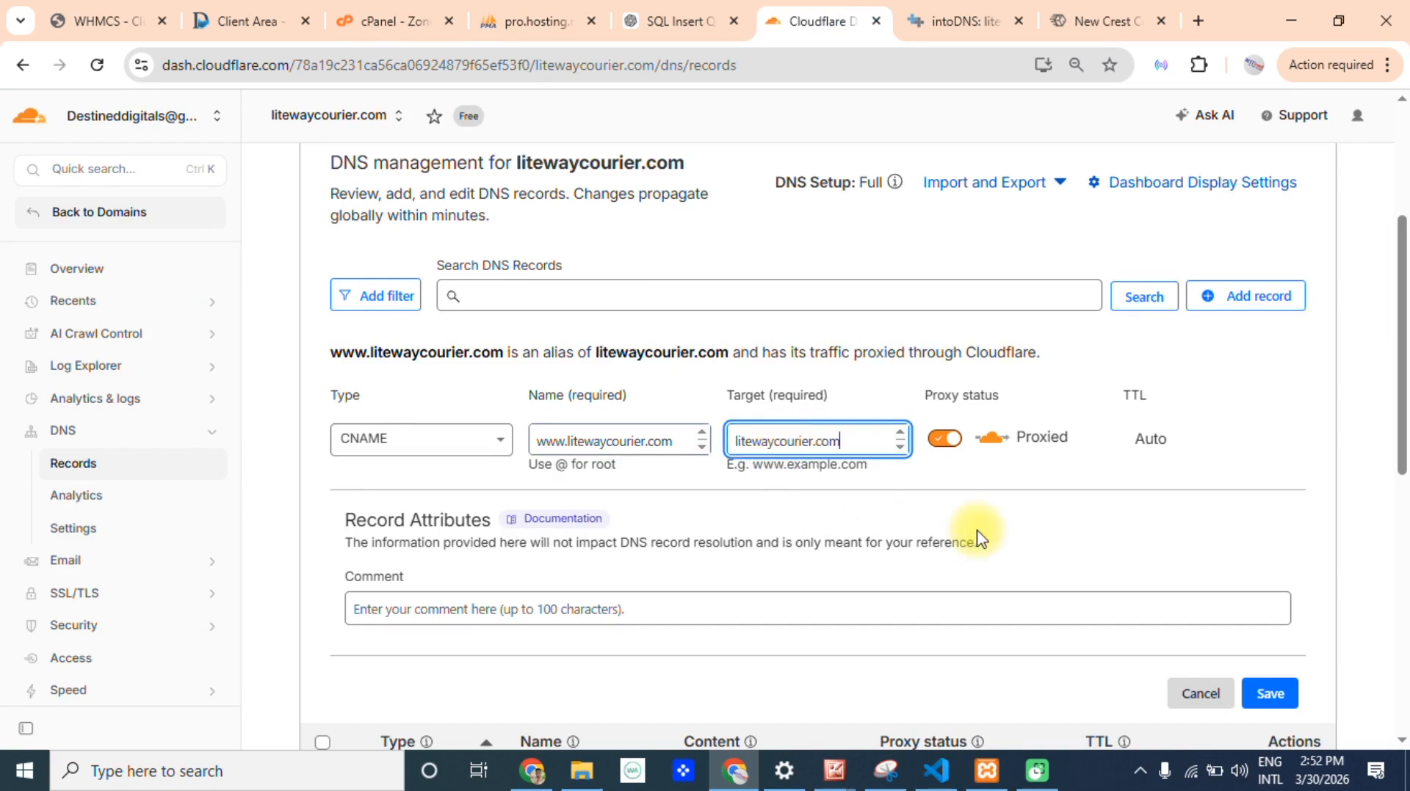
Save the new www CNAME record and review the domain's DNS records and nameservers.
scroll(1394, 383, "down", 4)
left_click(1288, 424)
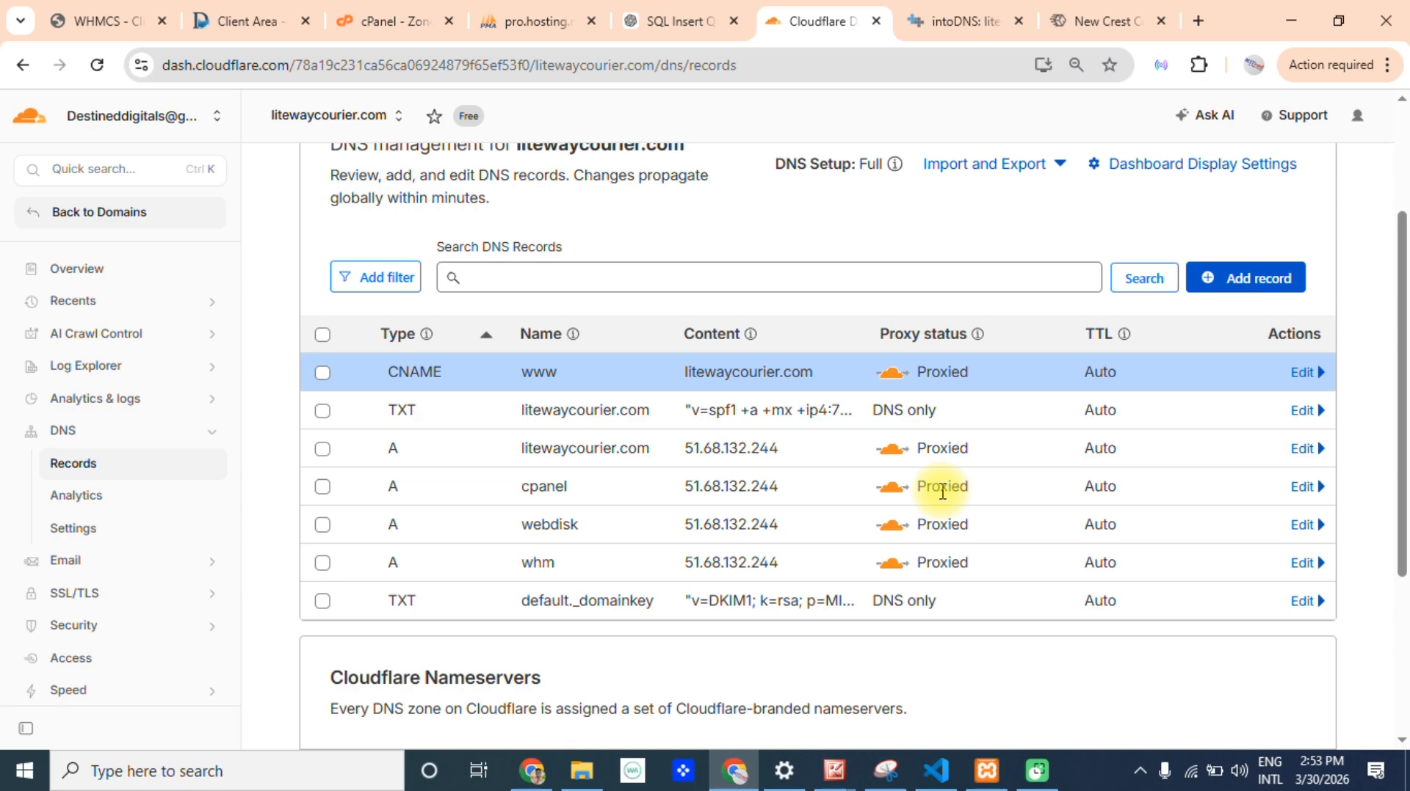
left_click_drag(629, 602, 497, 607)
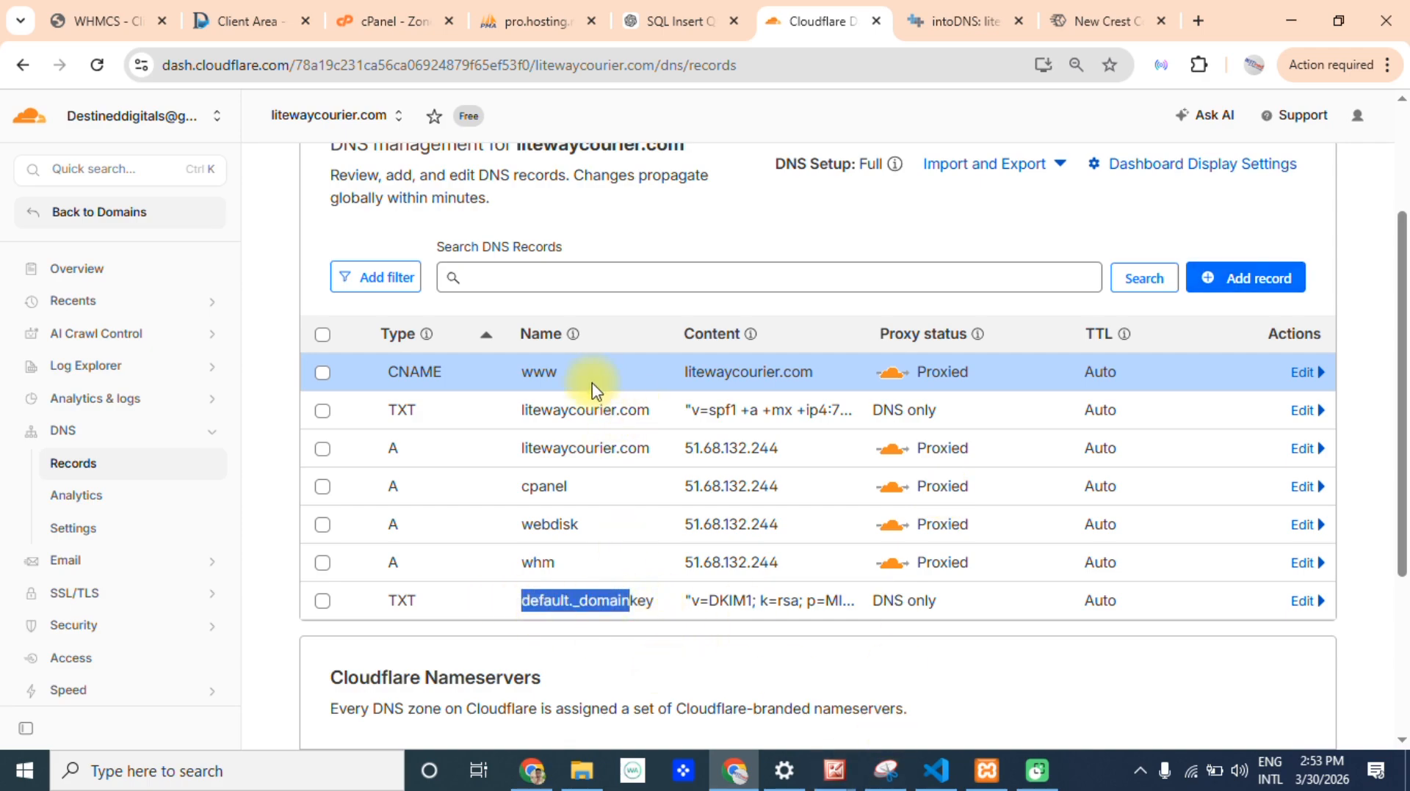
left_click_drag(421, 375, 387, 452)
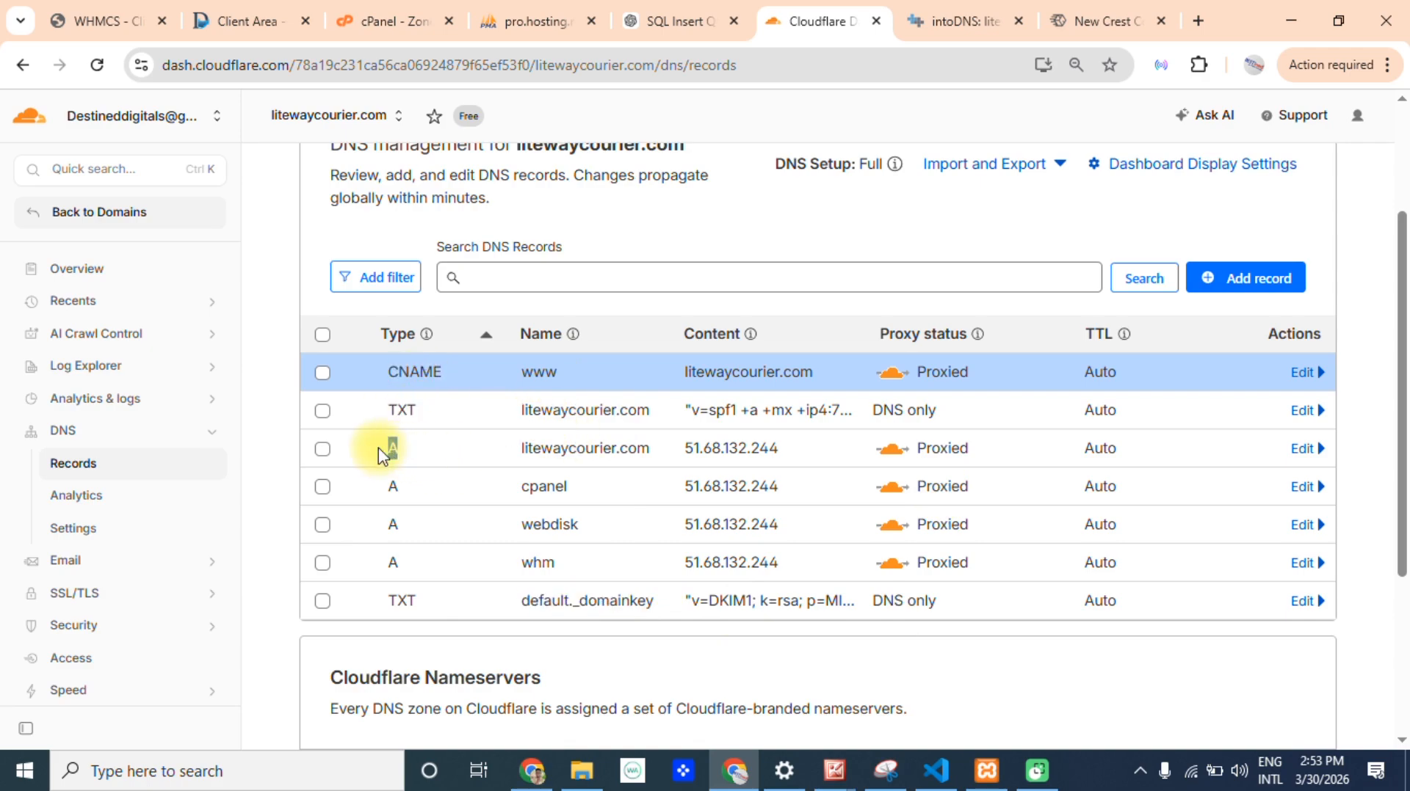
scroll(1398, 575, "down", 4)
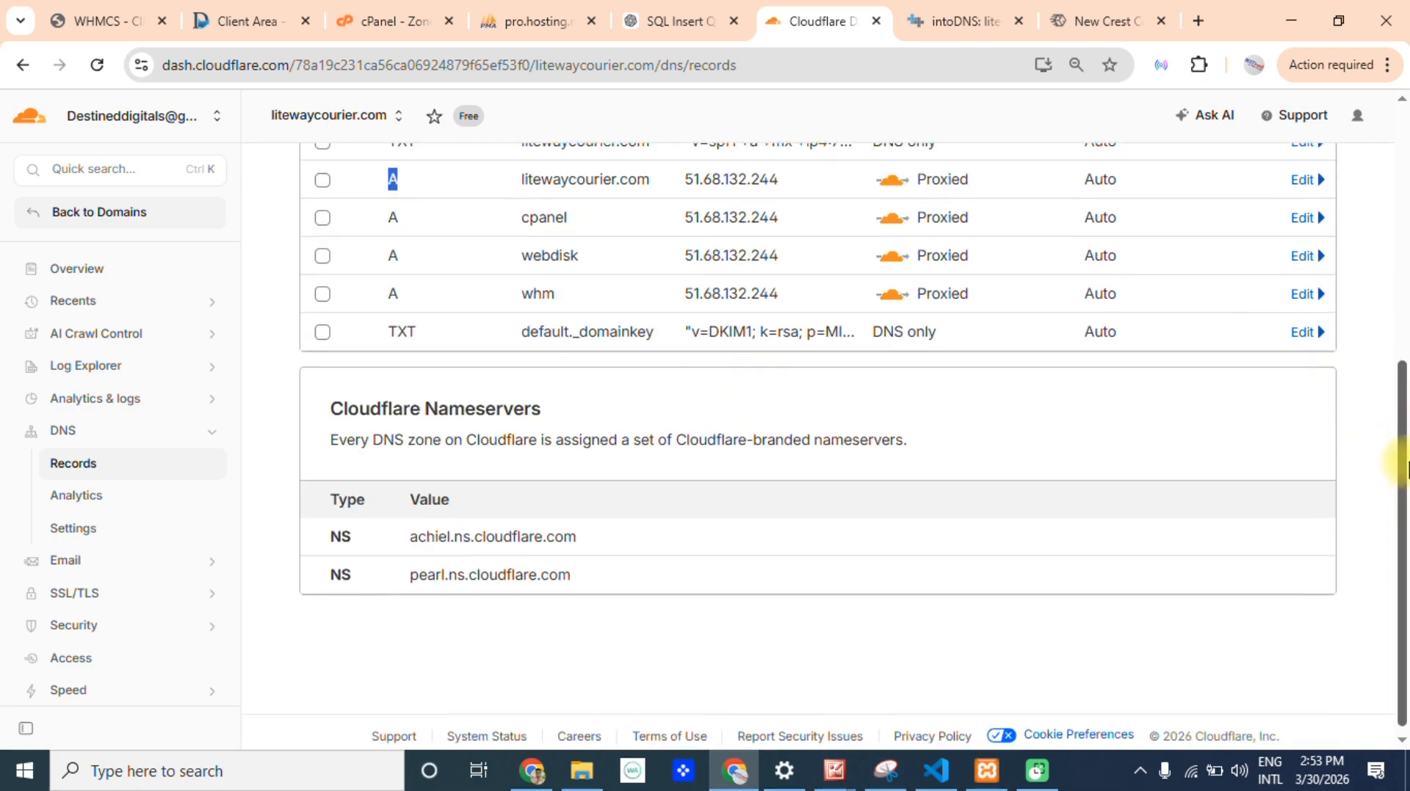
scroll(1393, 534, "up", 6)
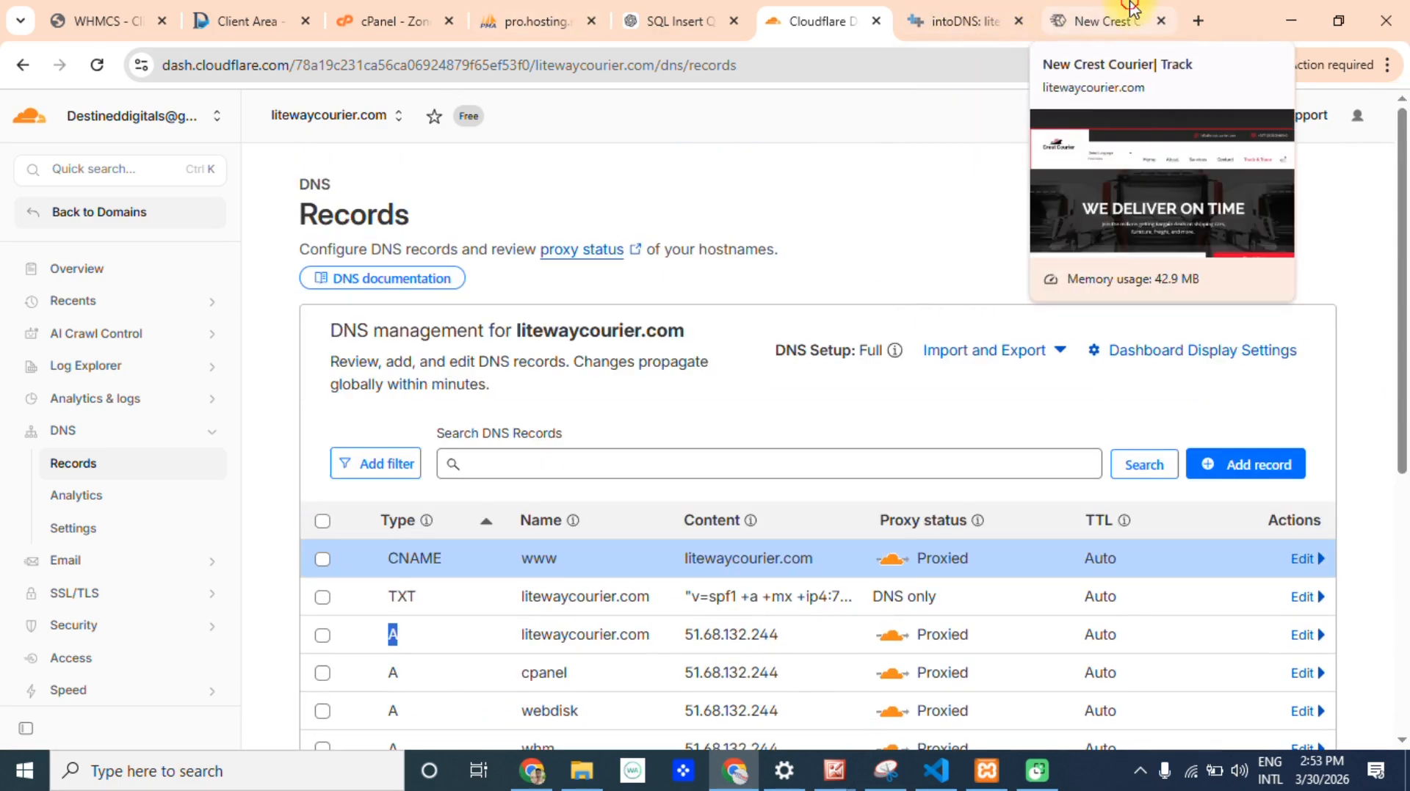
Copy the litewaycourier.com site address and open whatsmydns.net through a search for "dns propagation".
left_click(1101, 21)
left_click(566, 66)
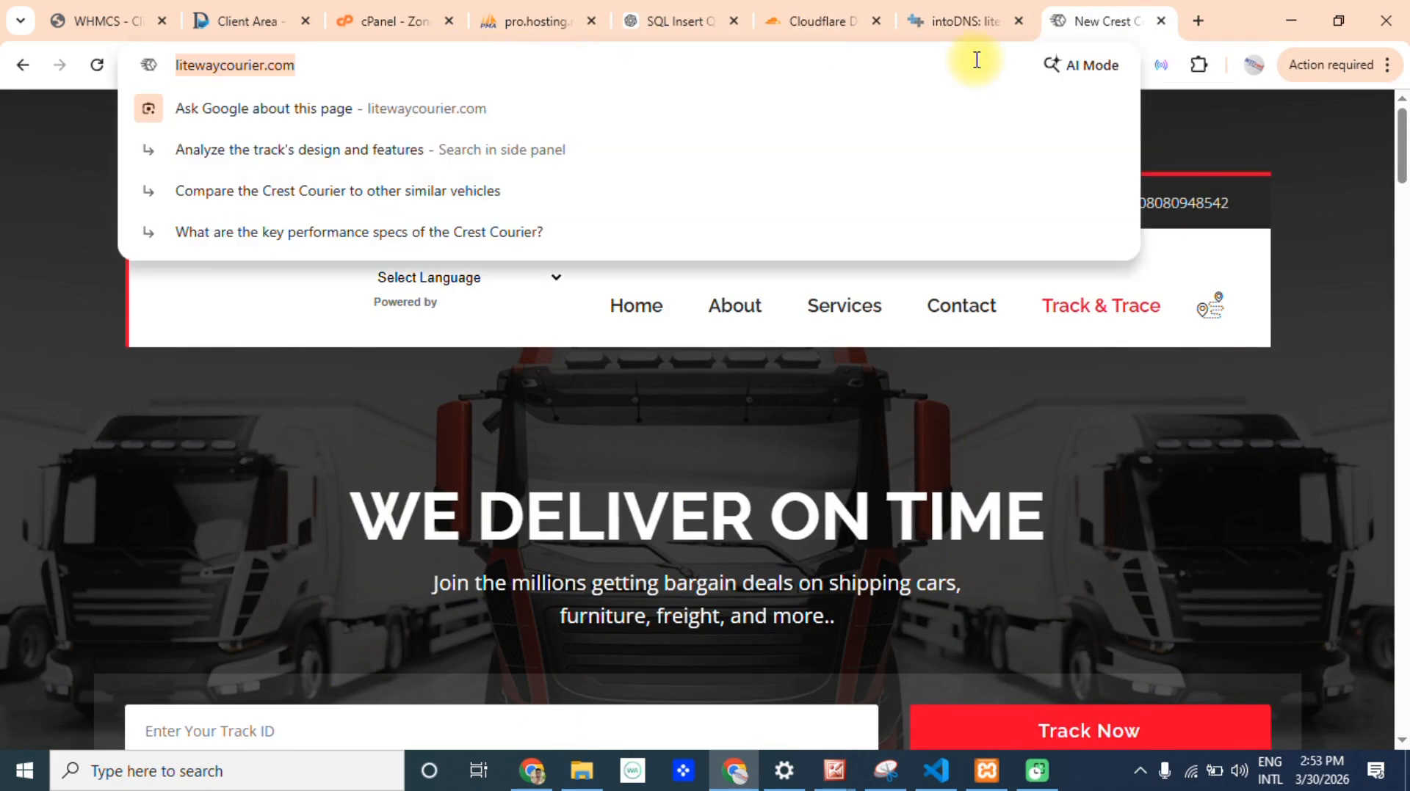
left_click(546, 165)
left_click(523, 76)
key("ctrl+c")
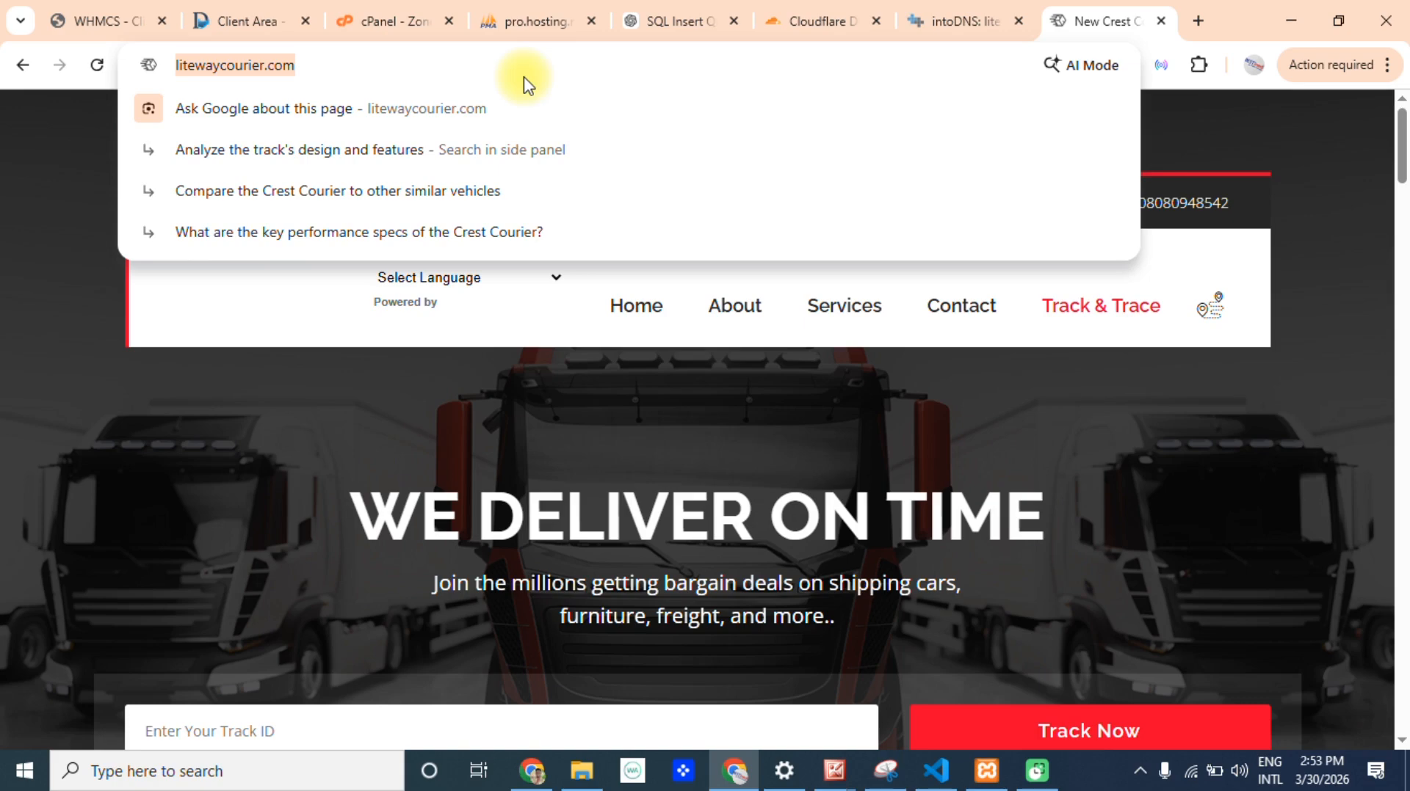
type("dns")
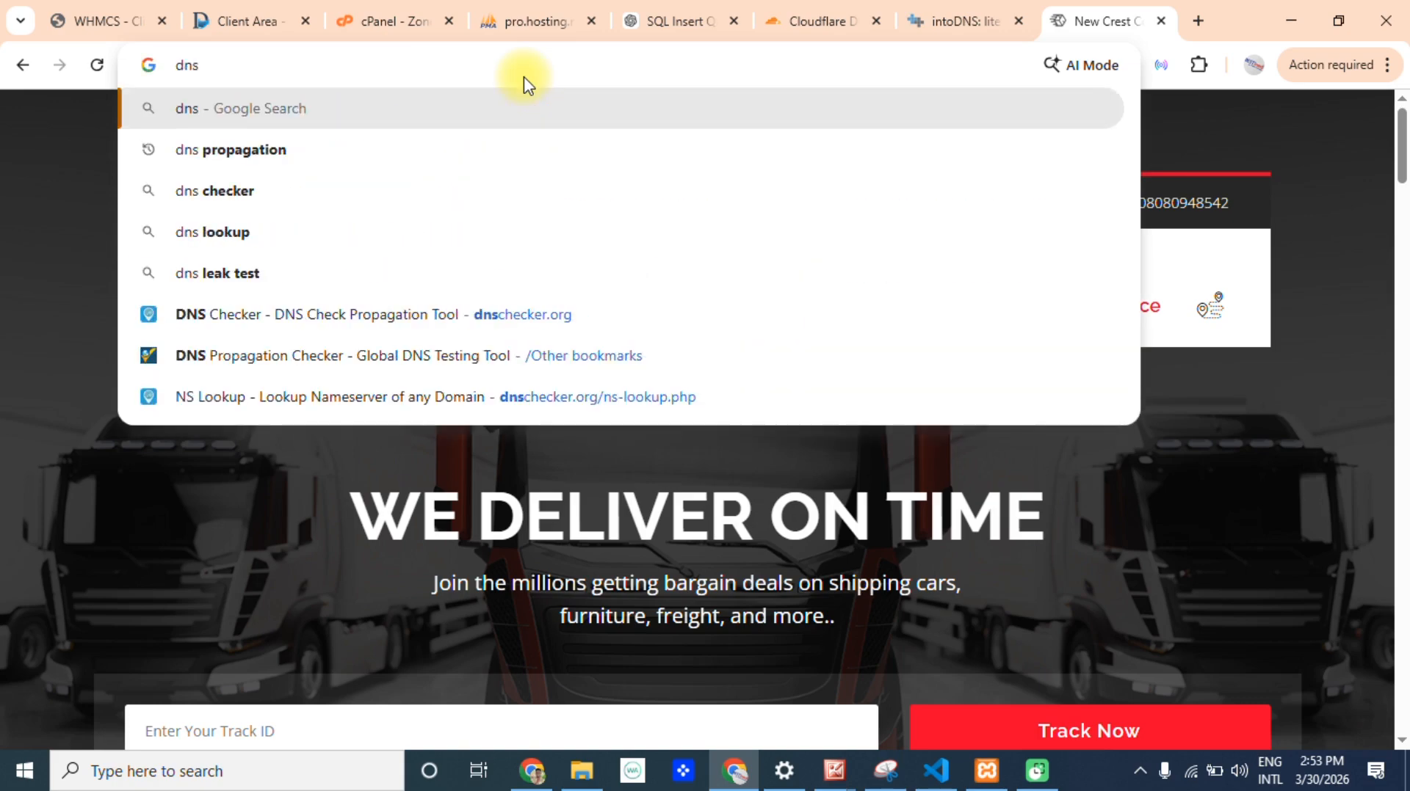
left_click(284, 150)
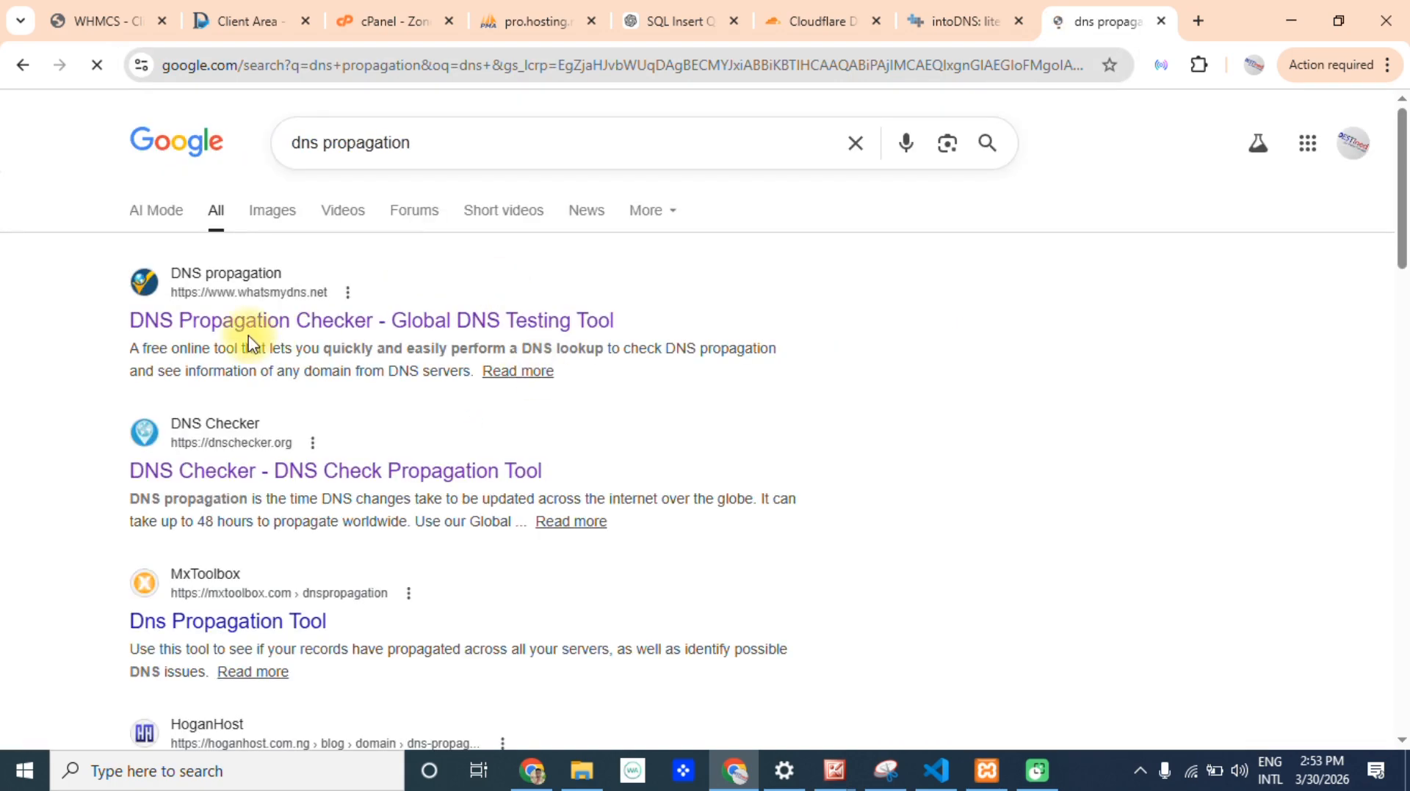
left_click(374, 288)
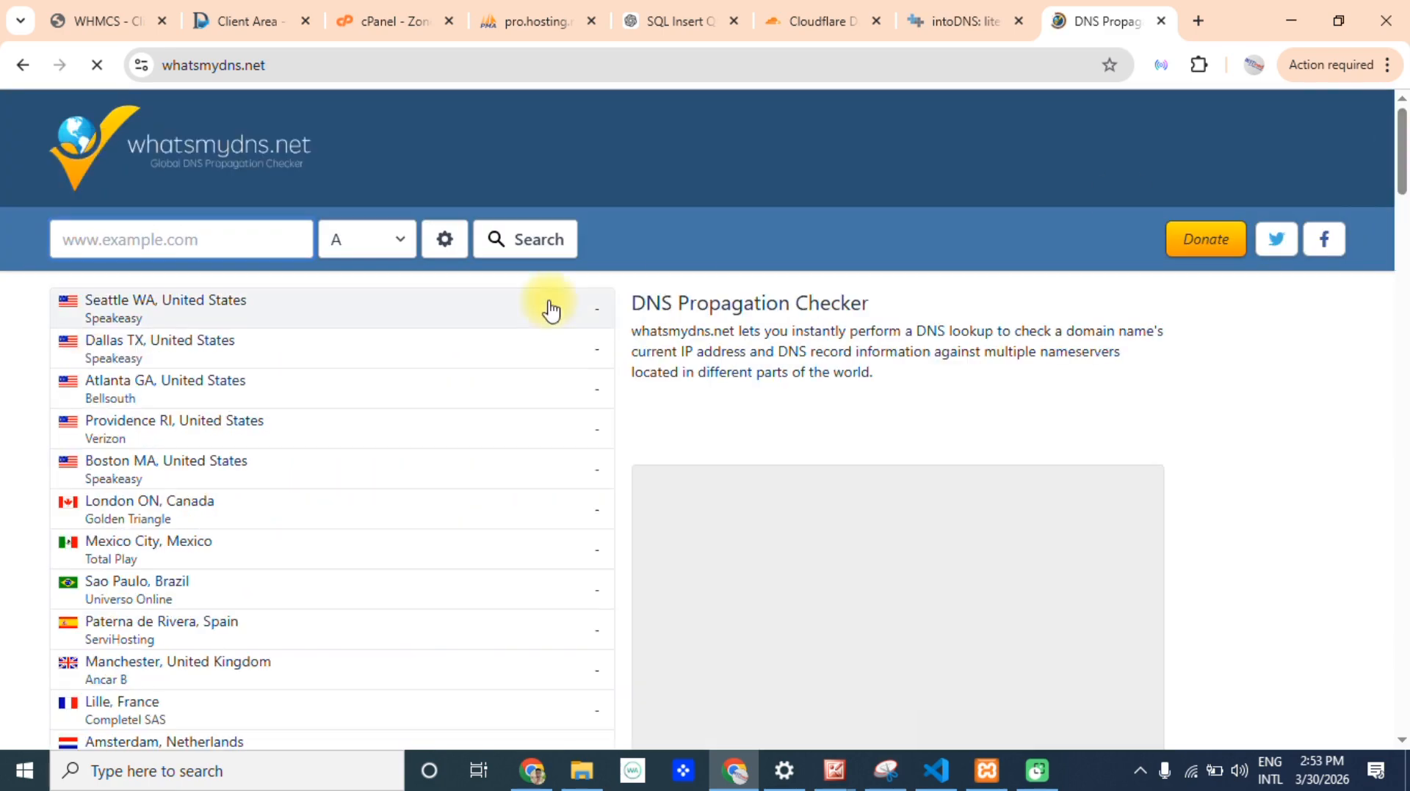
left_click(186, 234)
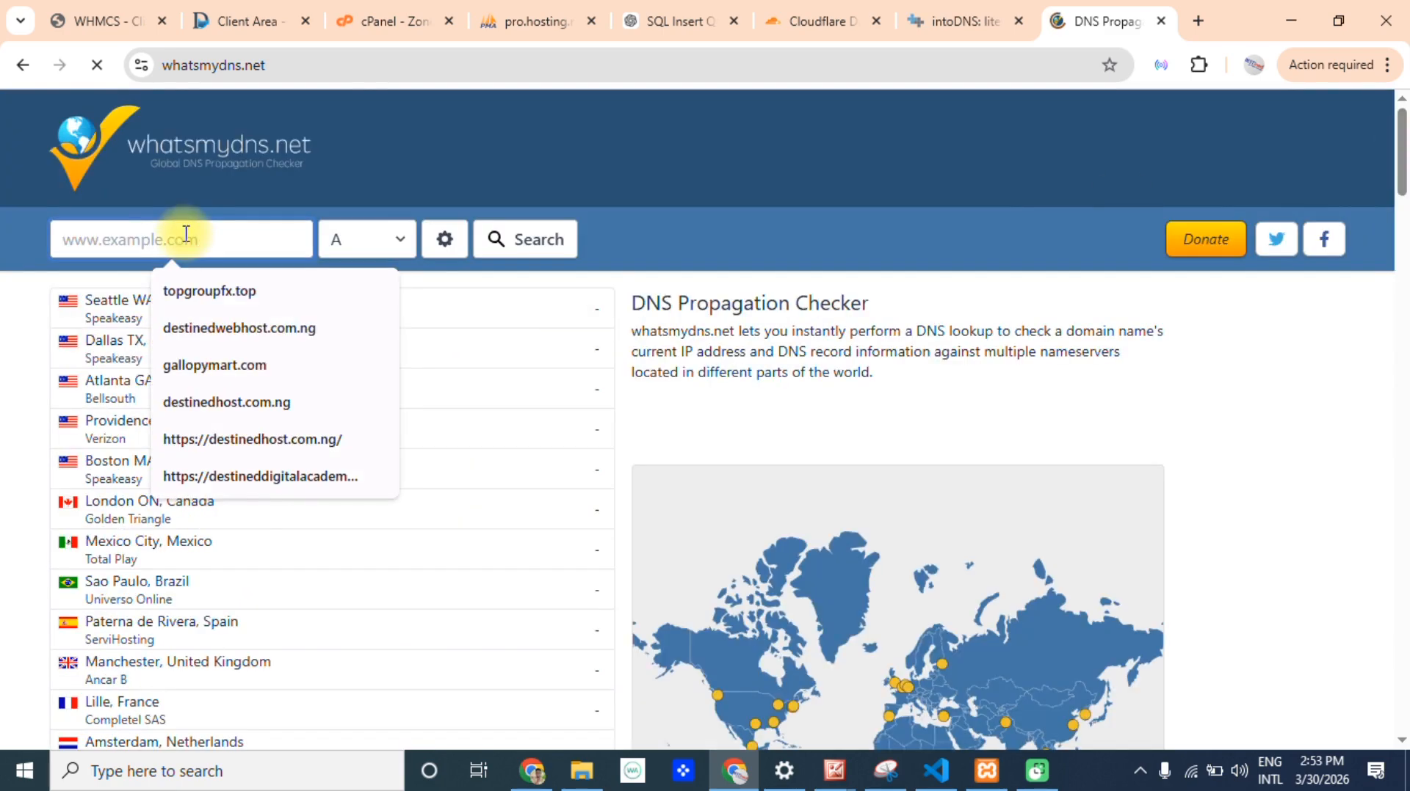
key("ctrl+v")
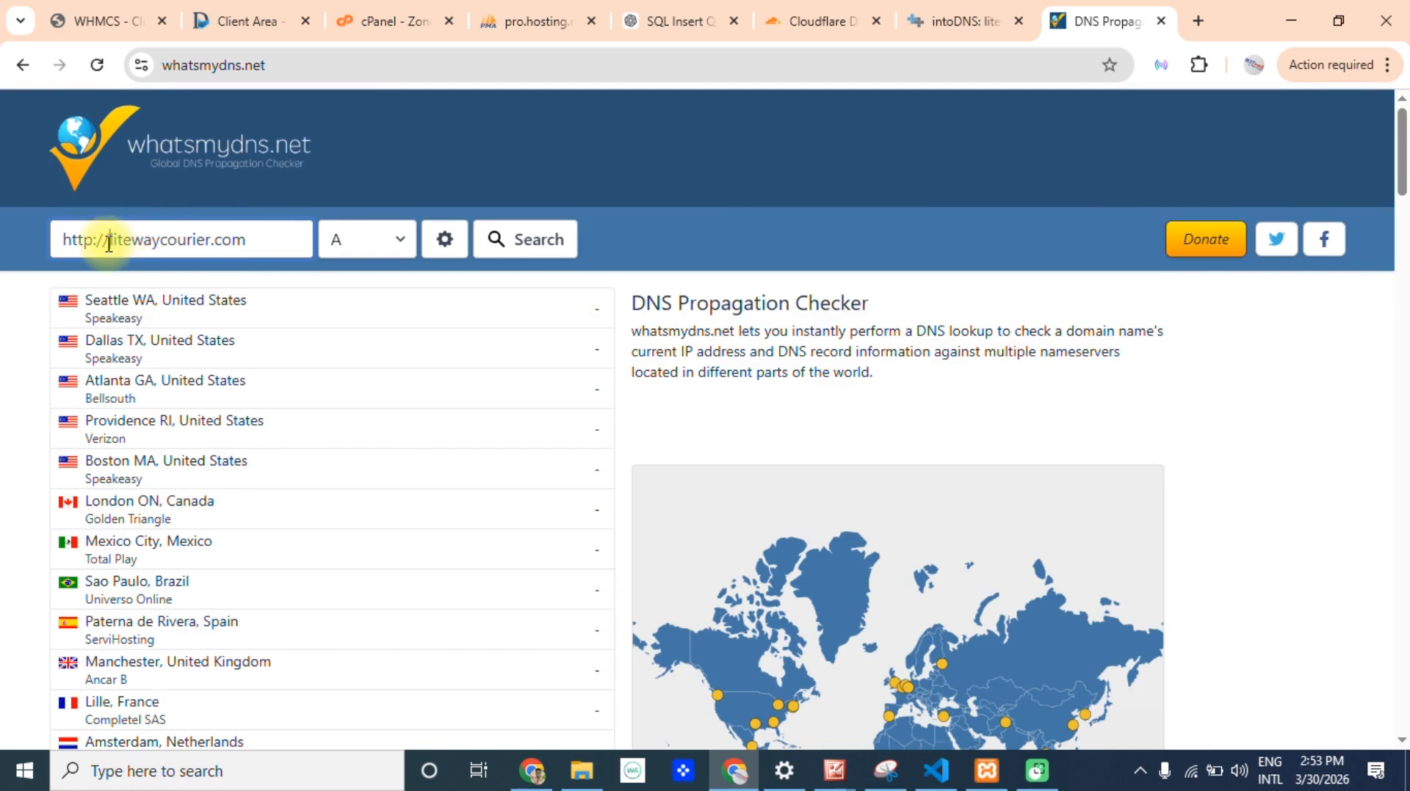
left_click_drag(109, 243, 3, 246)
key("BackSpace")
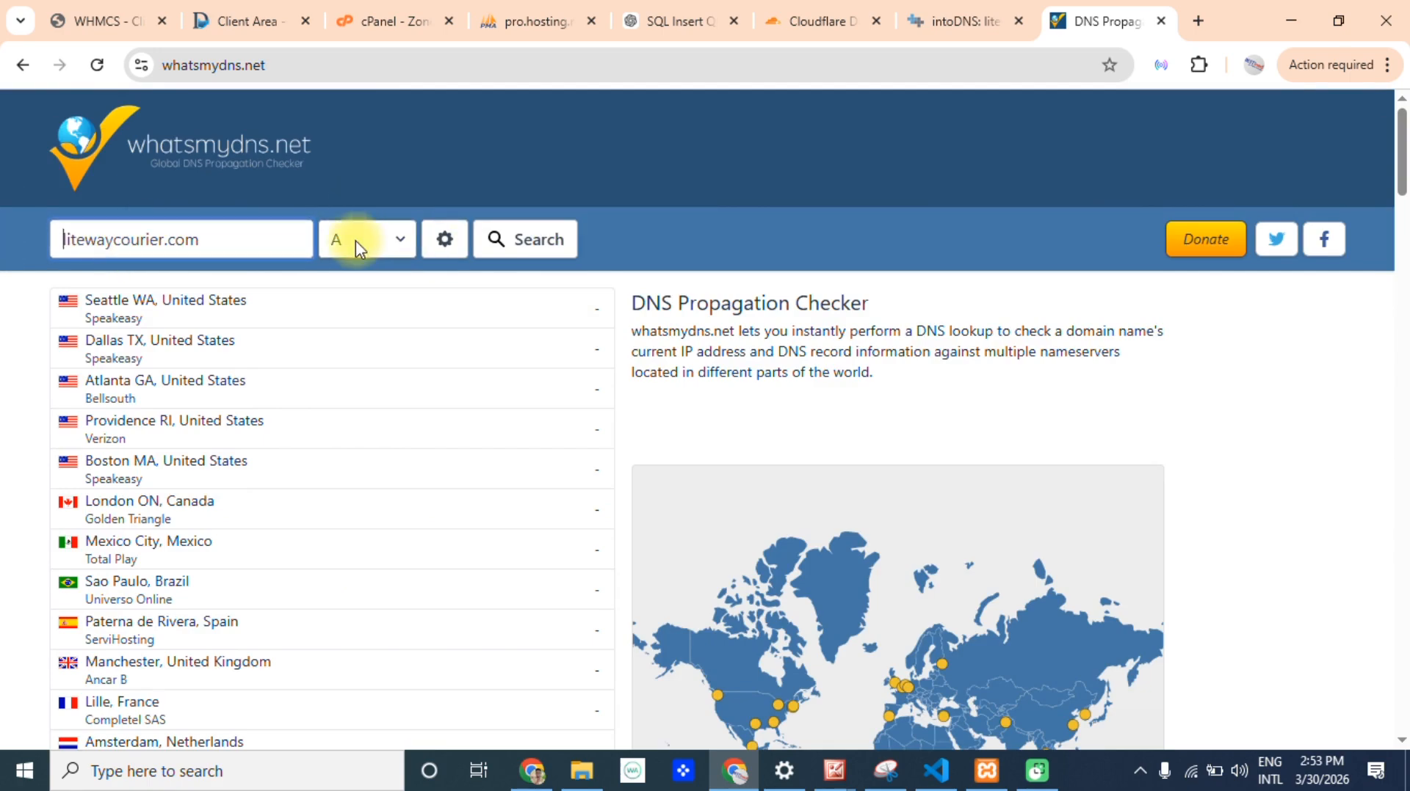
left_click(520, 246)
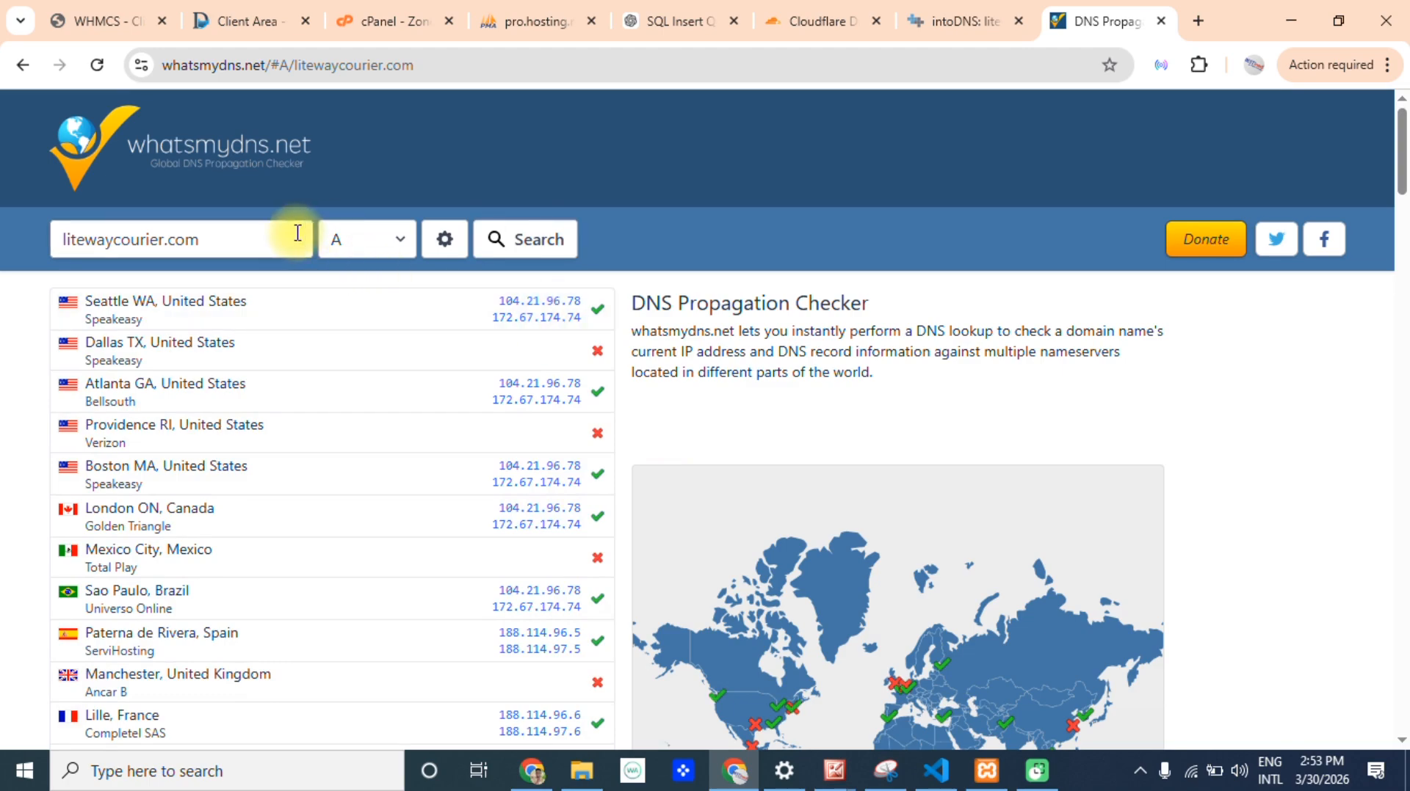
Check the worldwide propagation of the TXT record for litewaycourier.com.
left_click(389, 246)
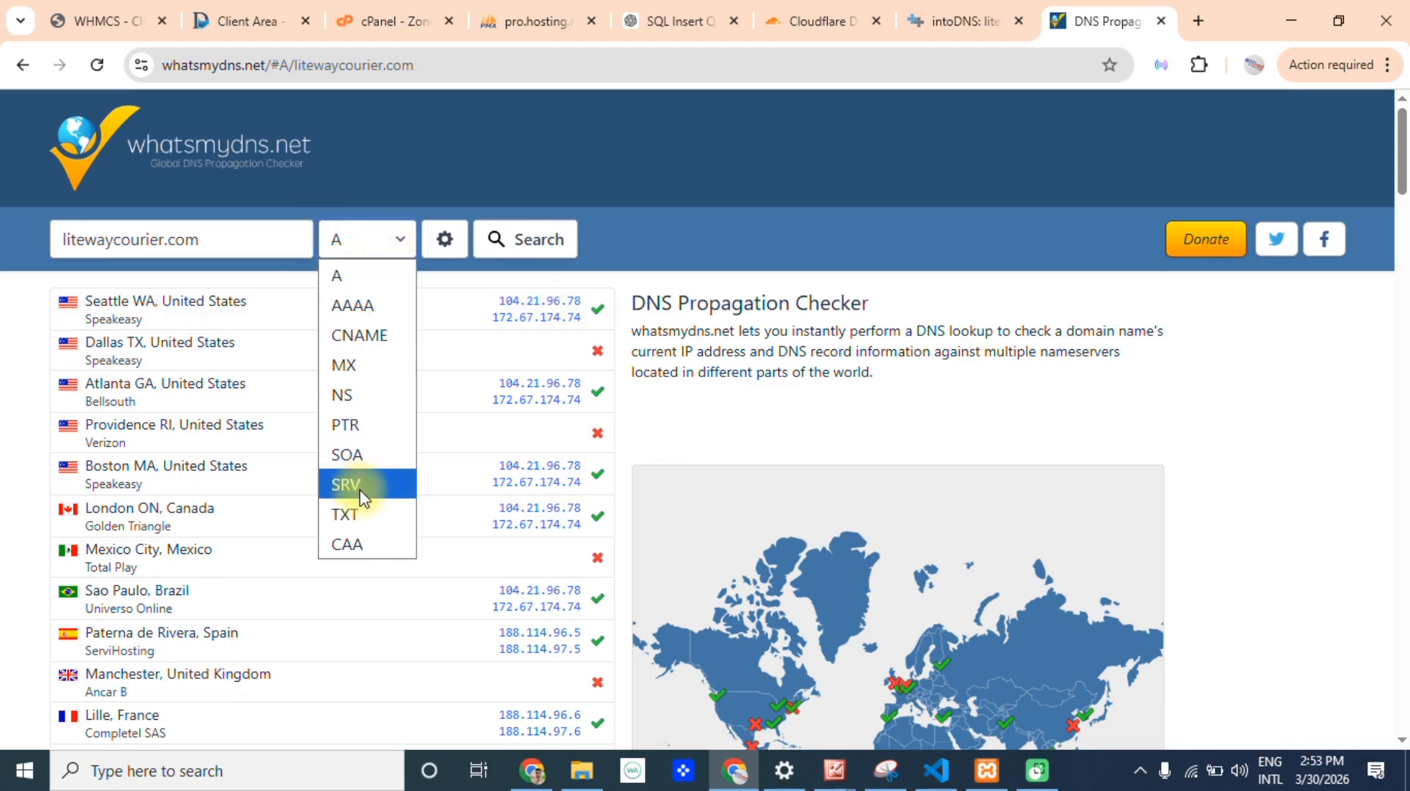
left_click(355, 514)
left_click(528, 261)
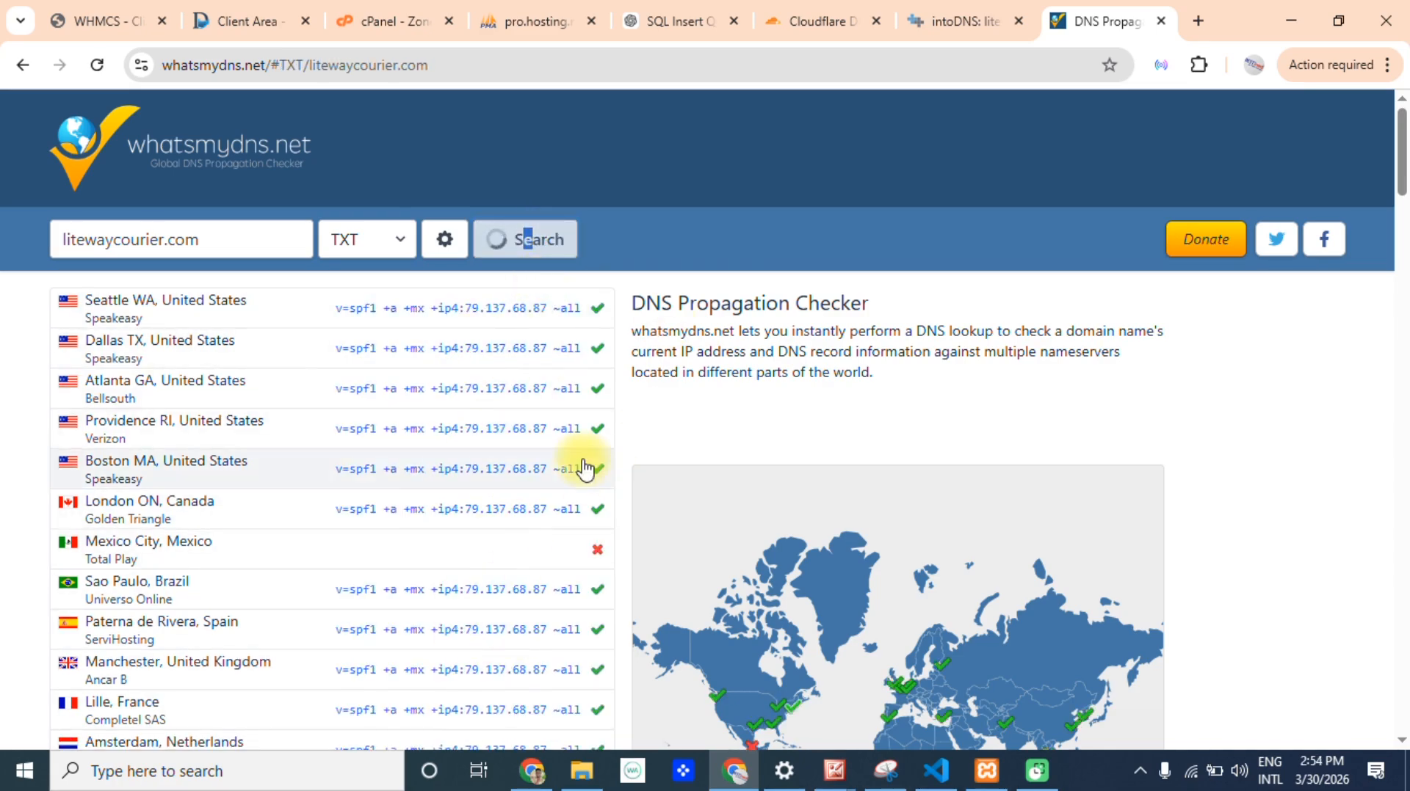
left_click_drag(1395, 168, 1351, 110)
Check the worldwide propagation of the CNAME record for litewaycourier.com.
left_click(391, 255)
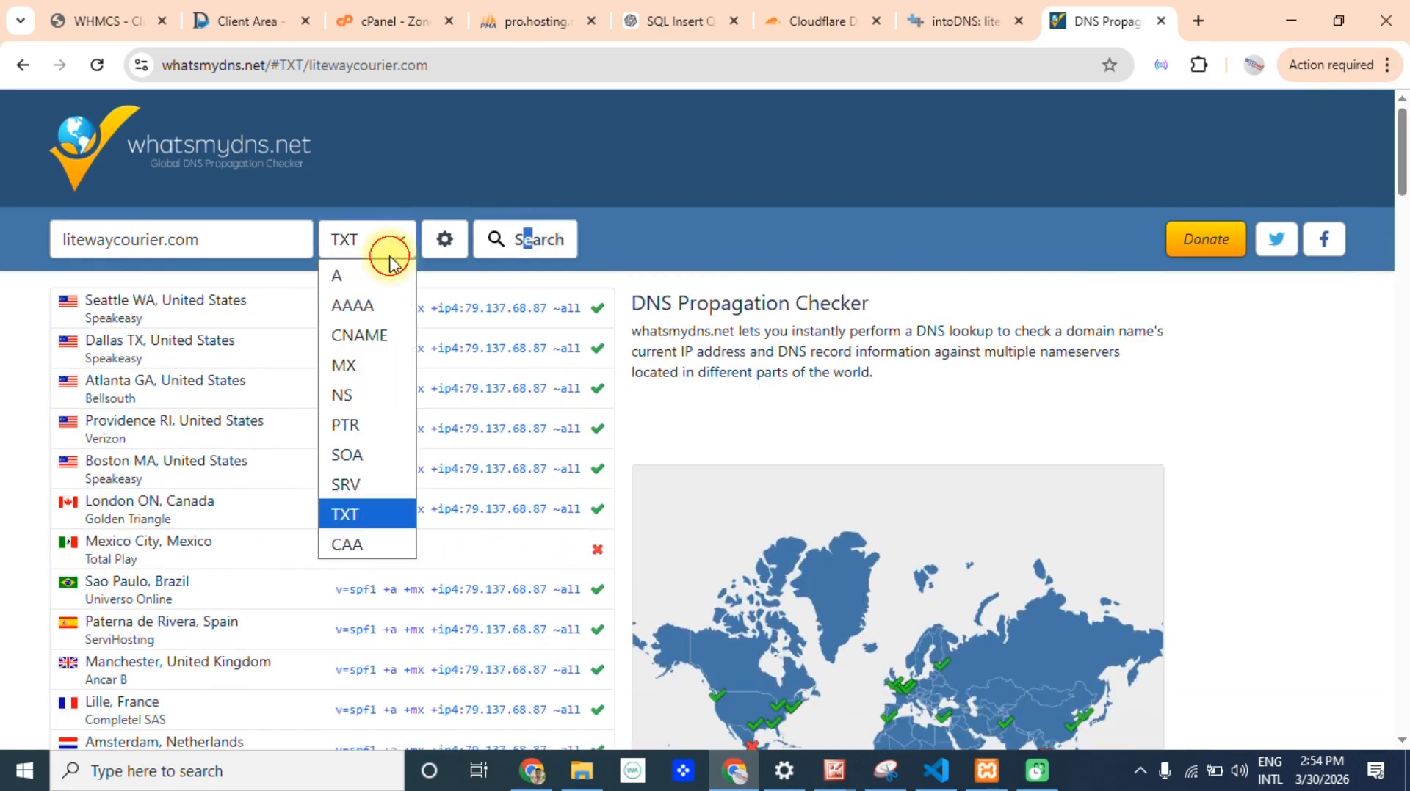
left_click(383, 337)
left_click(551, 238)
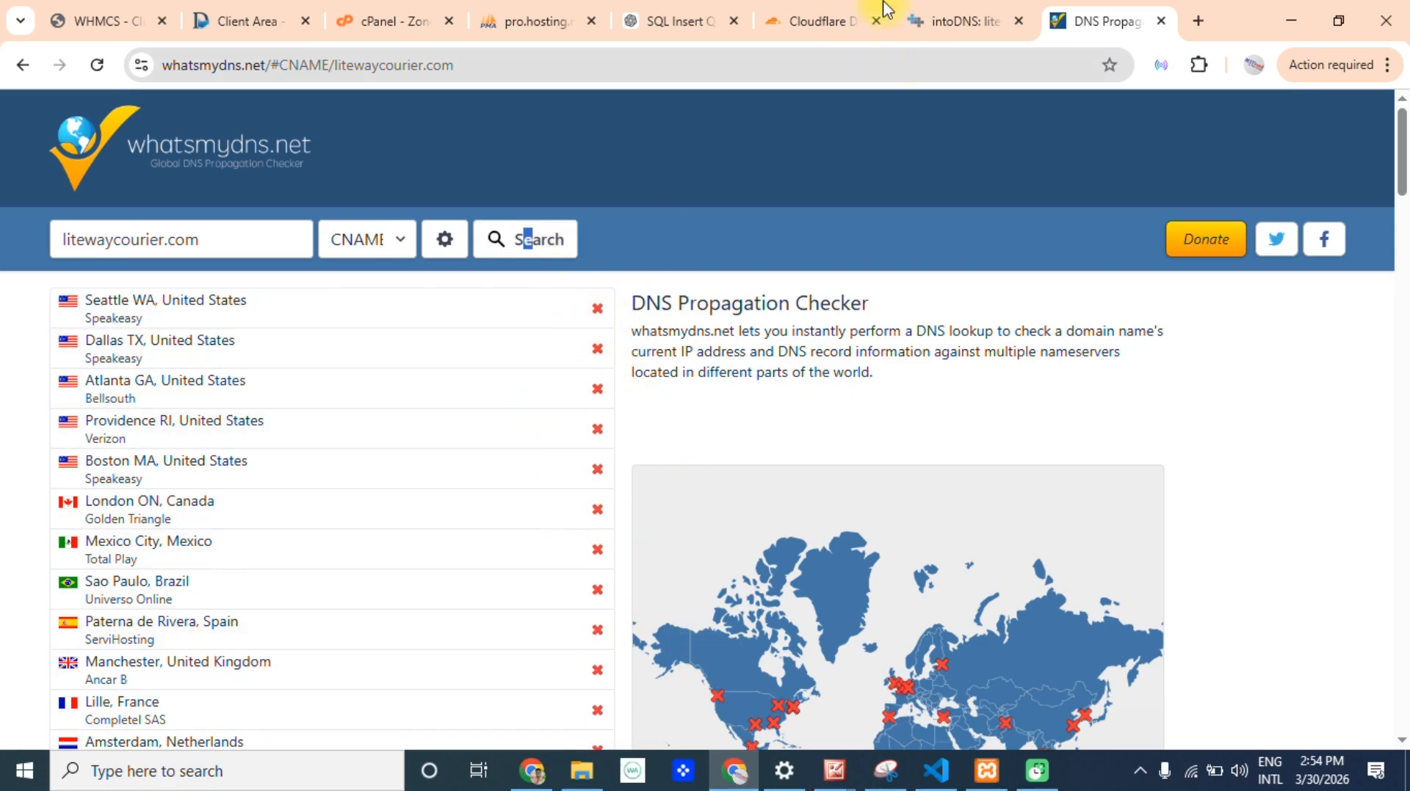
Return to the Cloudflare DNS records of litewaycourier.com and review the type, name and content of the www CNAME record.
left_click(806, 11)
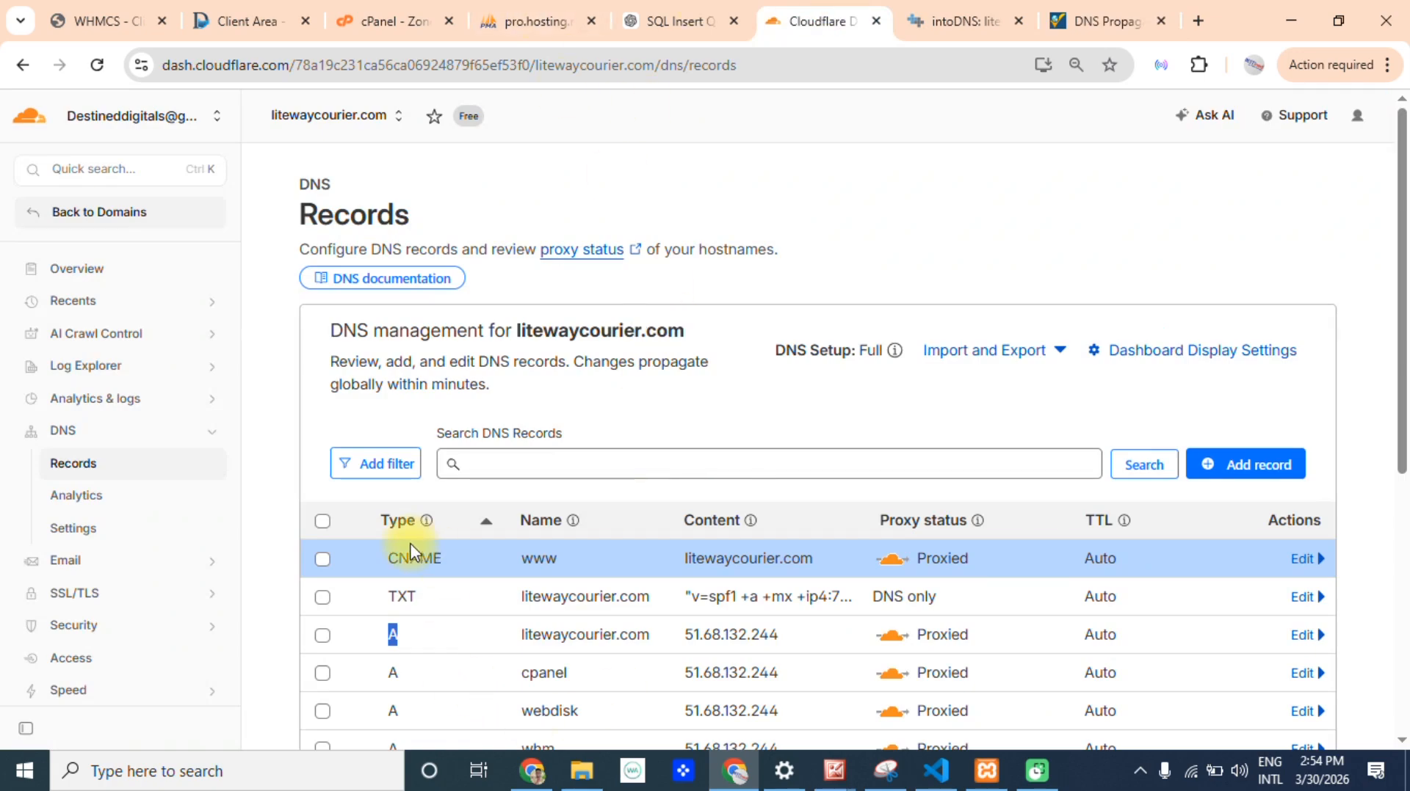
left_click_drag(382, 558, 455, 560)
scroll(512, 571, "down", 2)
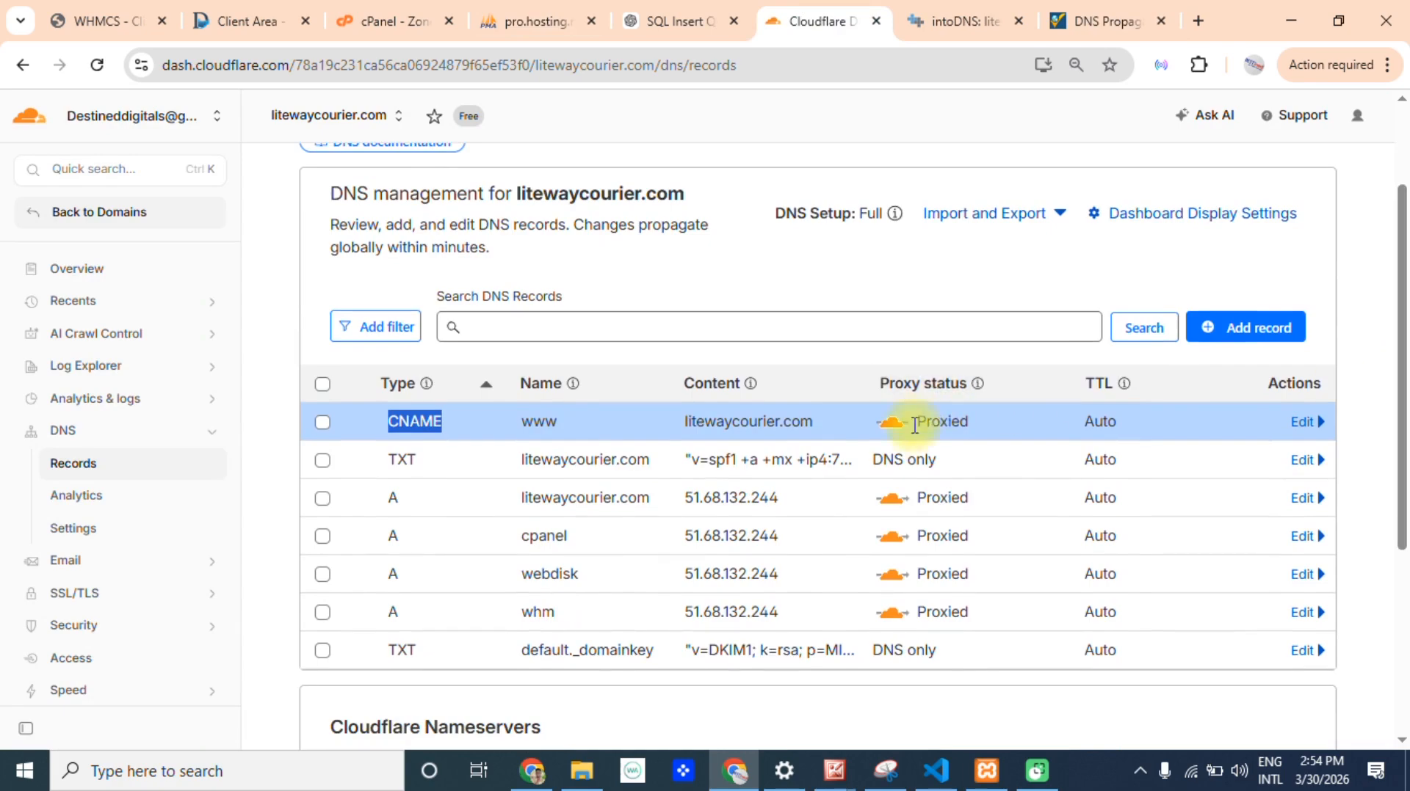
left_click_drag(518, 423, 880, 424)
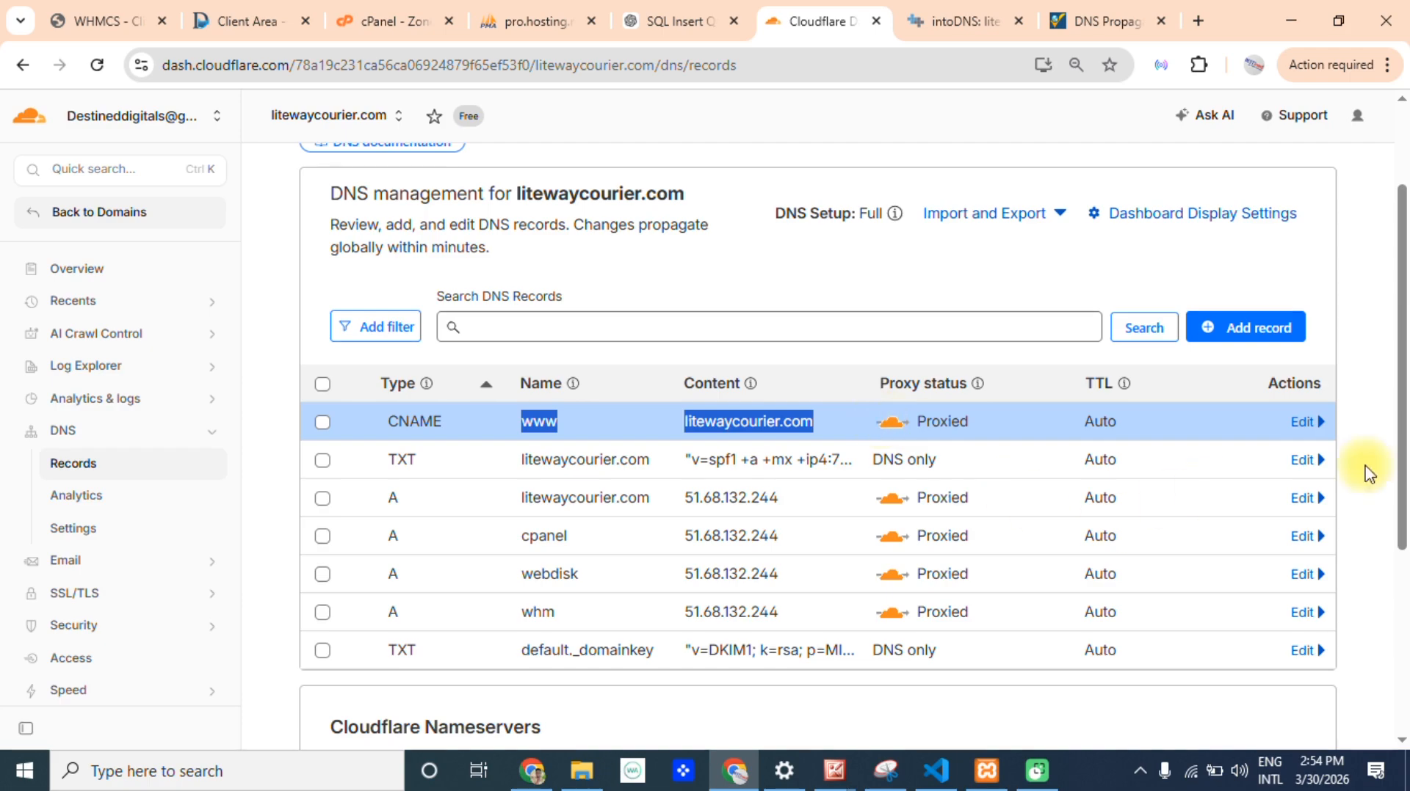
left_click_drag(1401, 425, 1402, 547)
scroll(1399, 545, "up", 5)
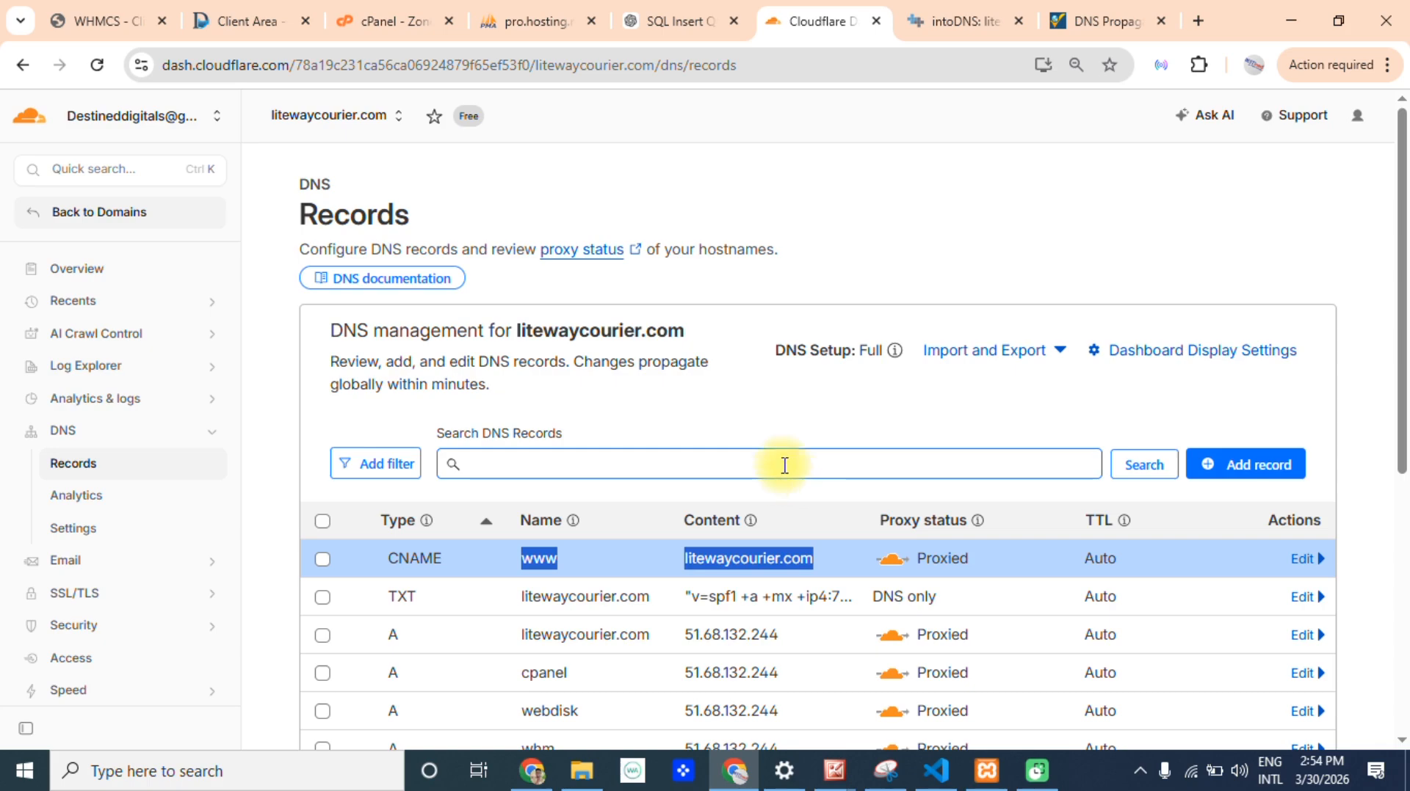
Go back to the Cloudflare domain list and open the DNS records of blossommillenniumschools.com.
left_click(27, 227)
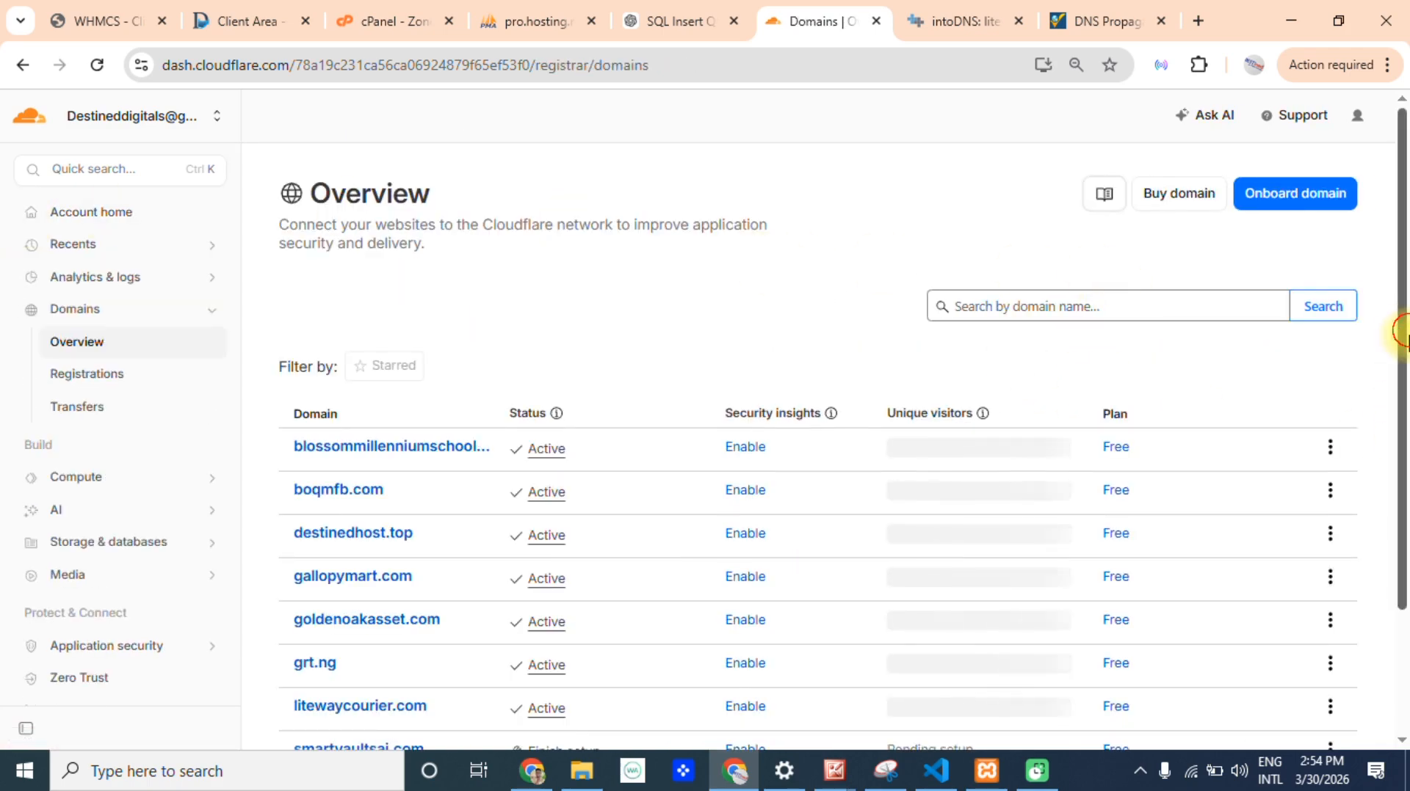
scroll(1403, 345, "down", 1)
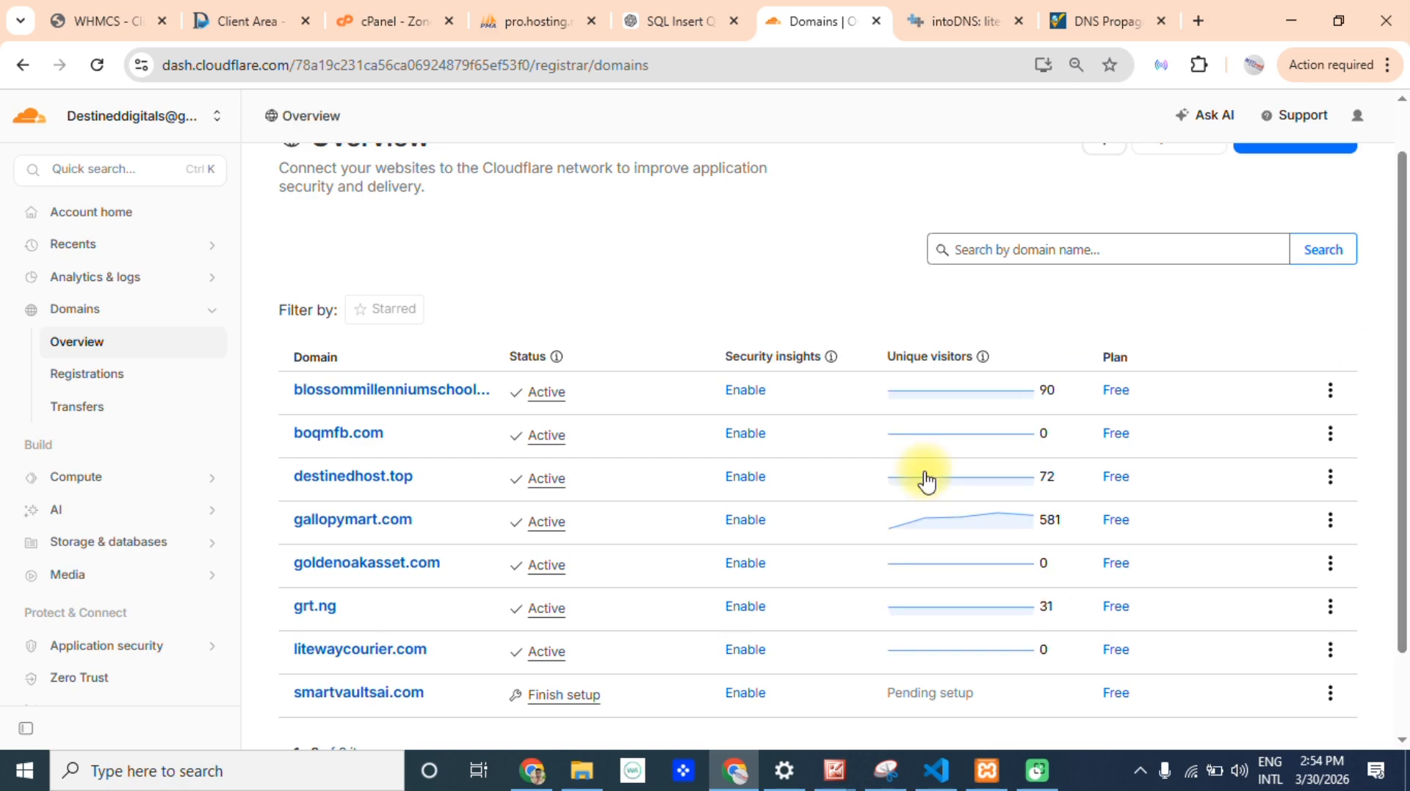
left_click(399, 404)
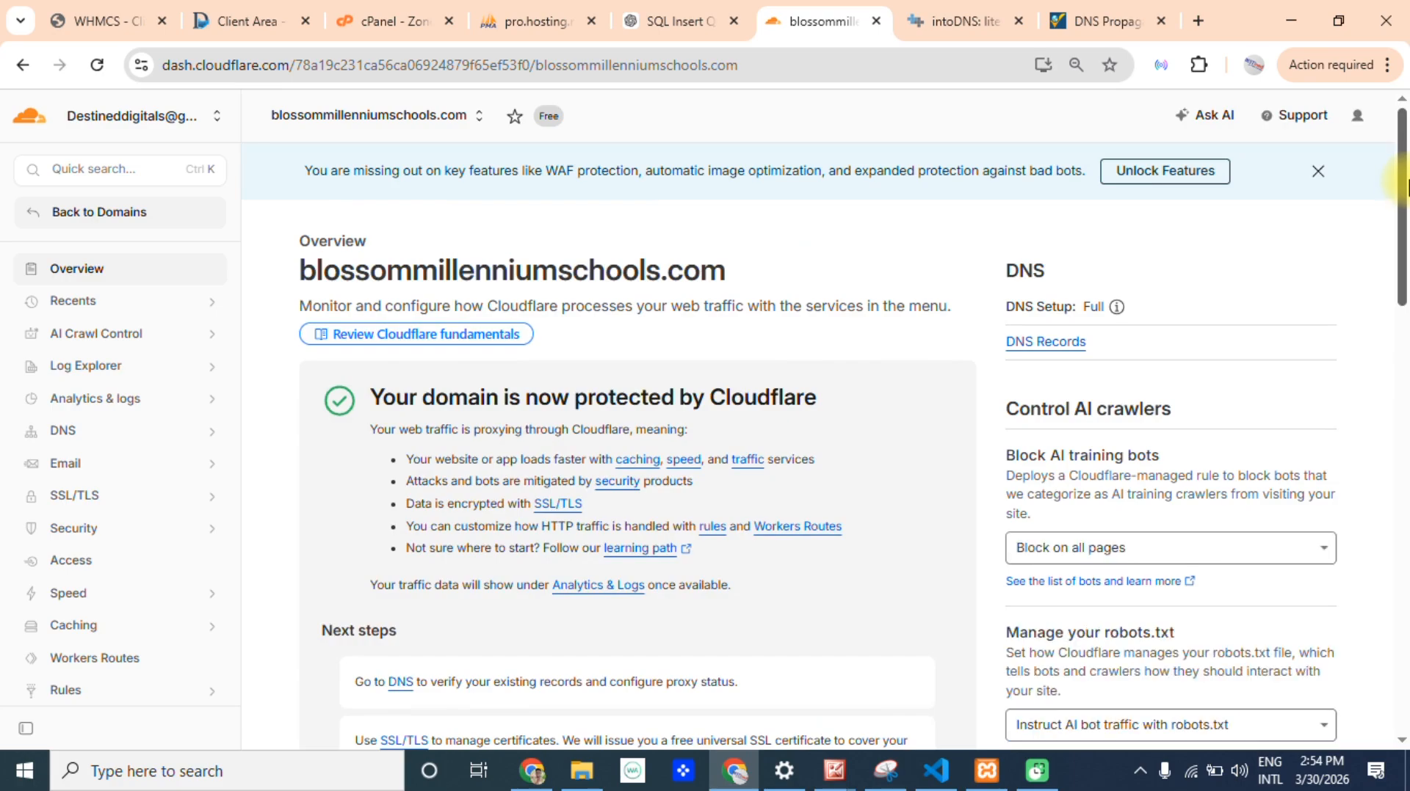
left_click_drag(1406, 174, 1406, 492)
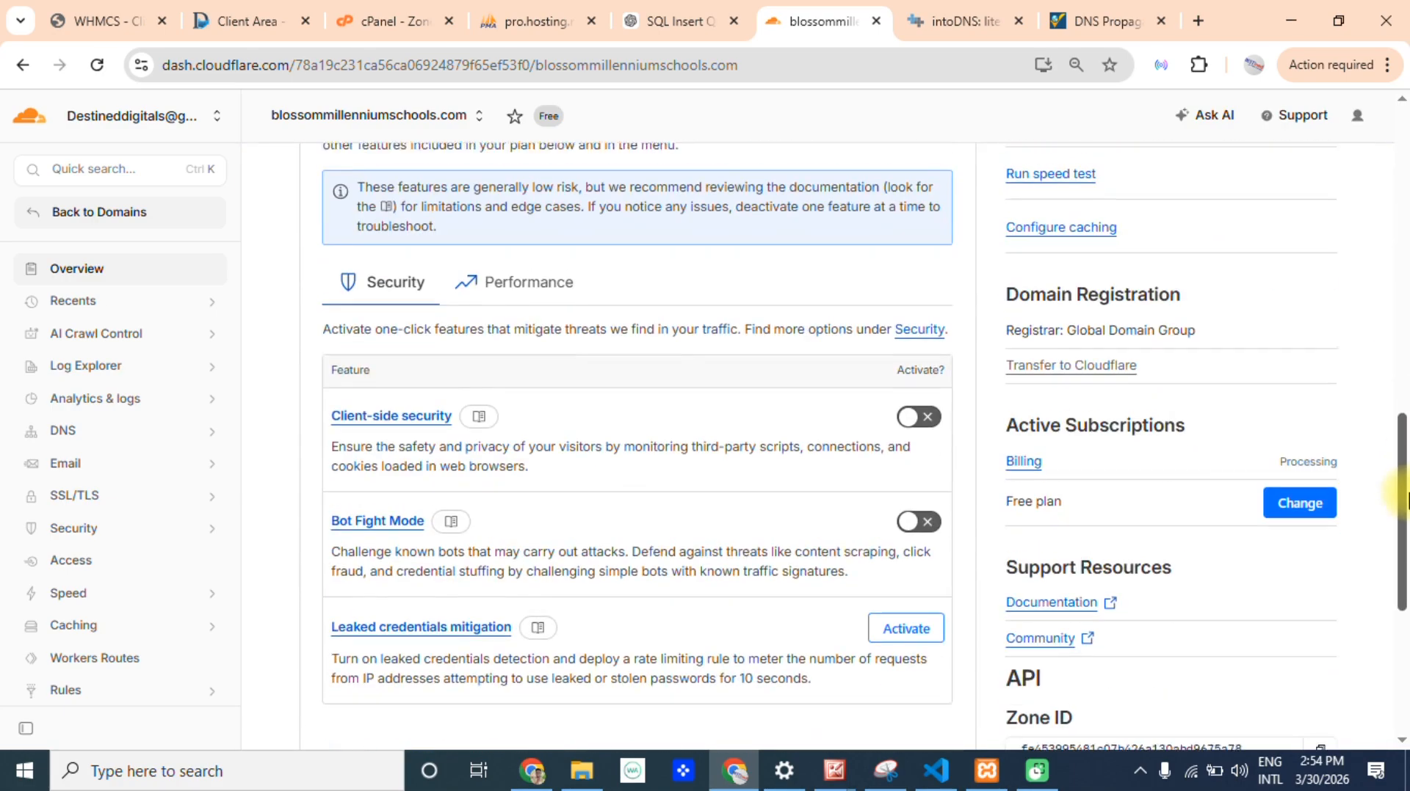
left_click(82, 433)
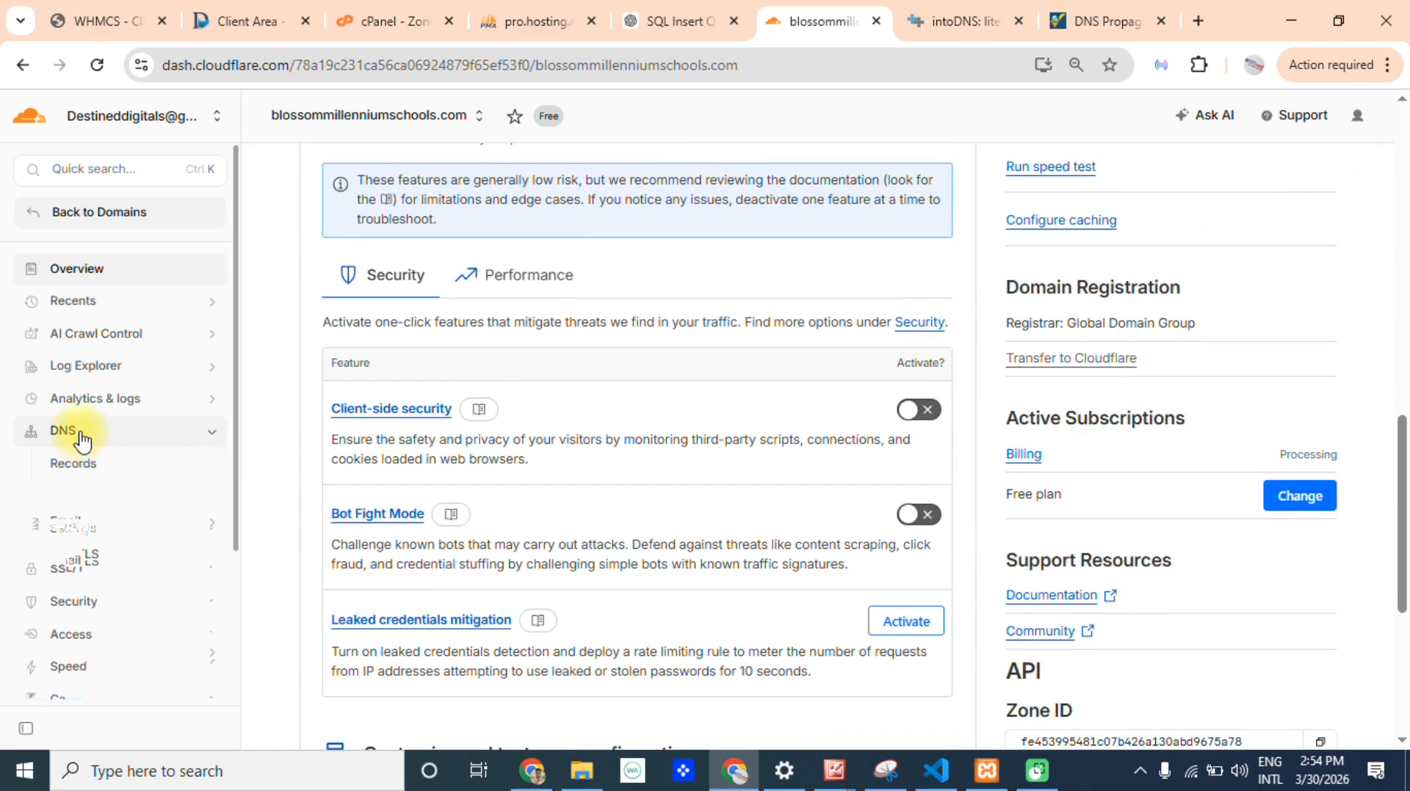
left_click(86, 479)
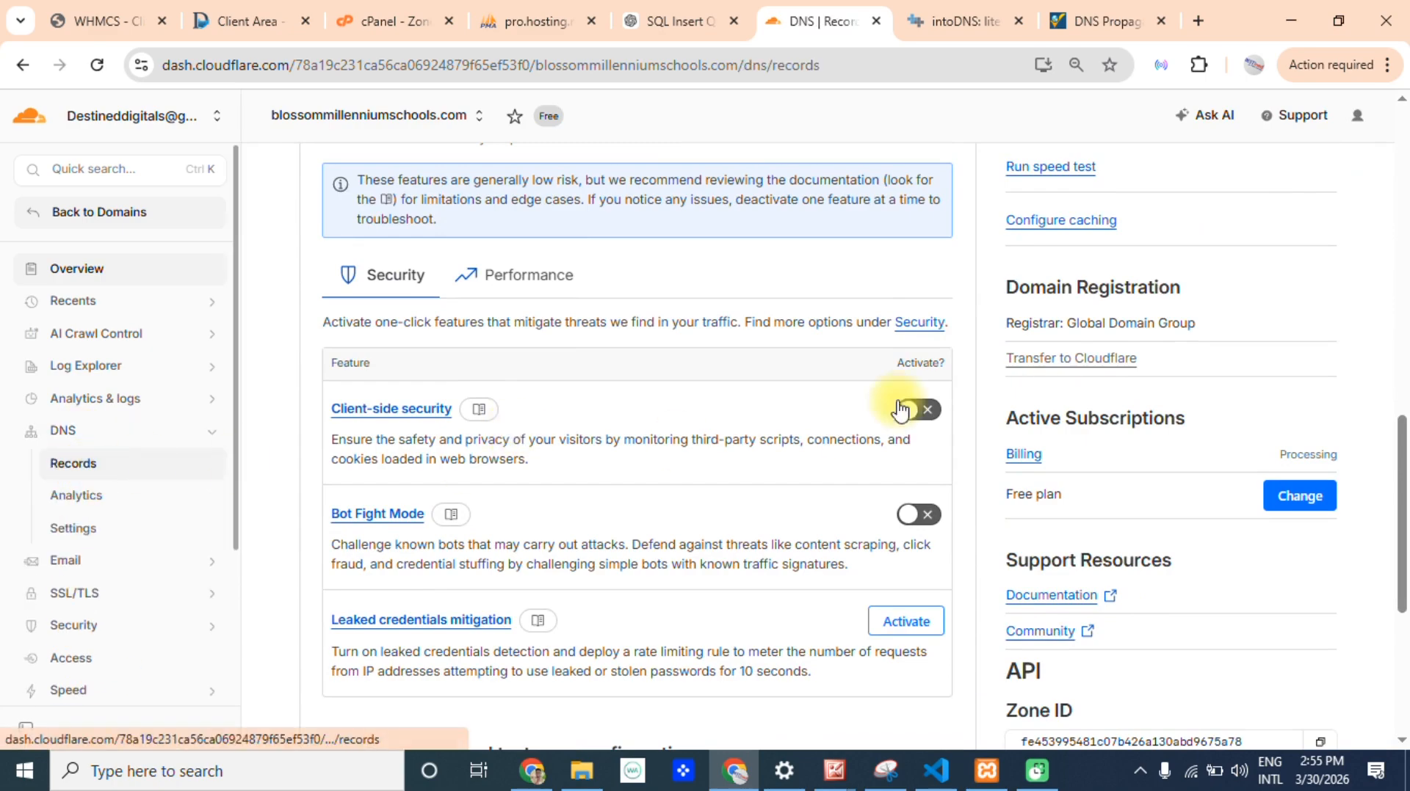
Examine the www CNAME record, the TXT record for the root domain and the root A record of blossommillenniumschools.com as a reference.
left_click_drag(1406, 386, 1395, 502)
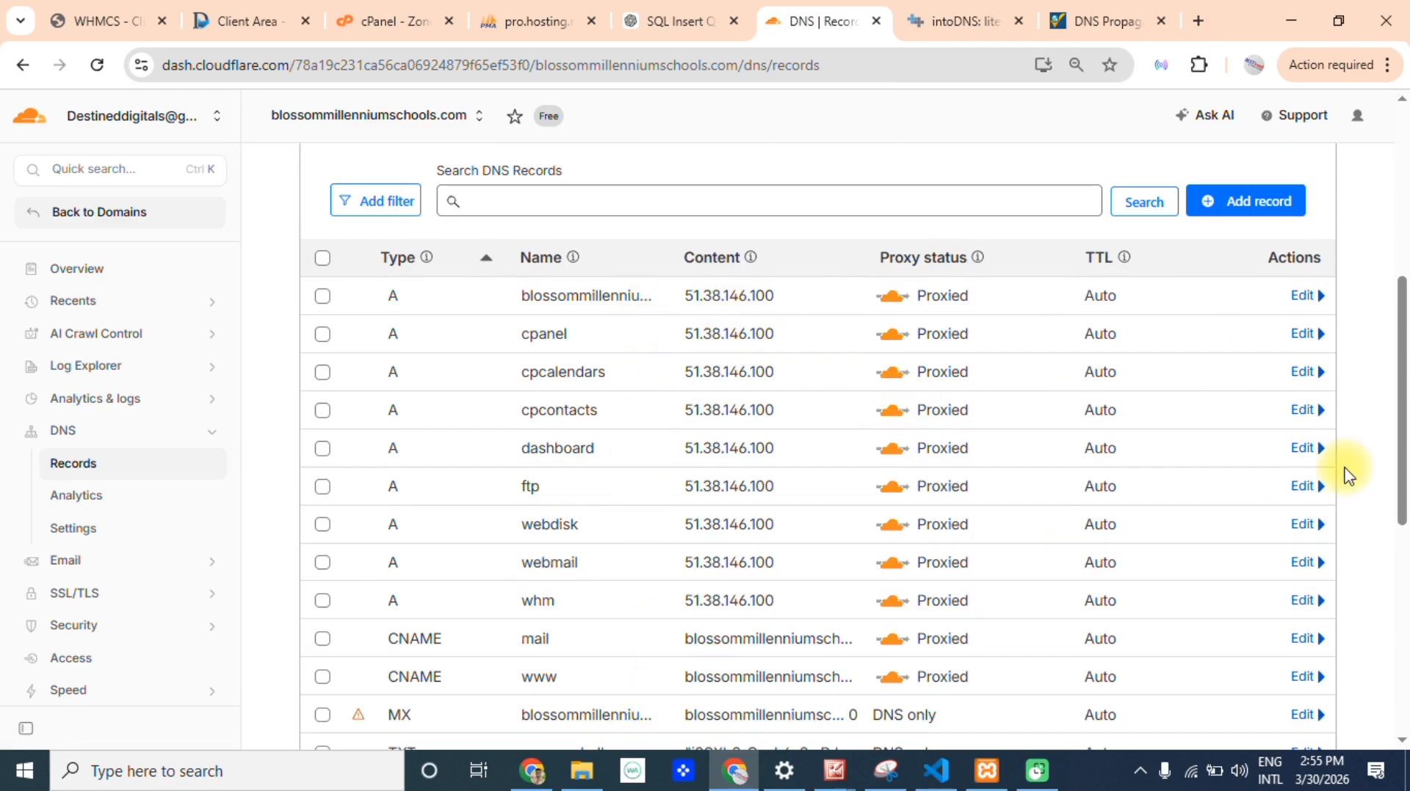
left_click_drag(1402, 364, 1394, 471)
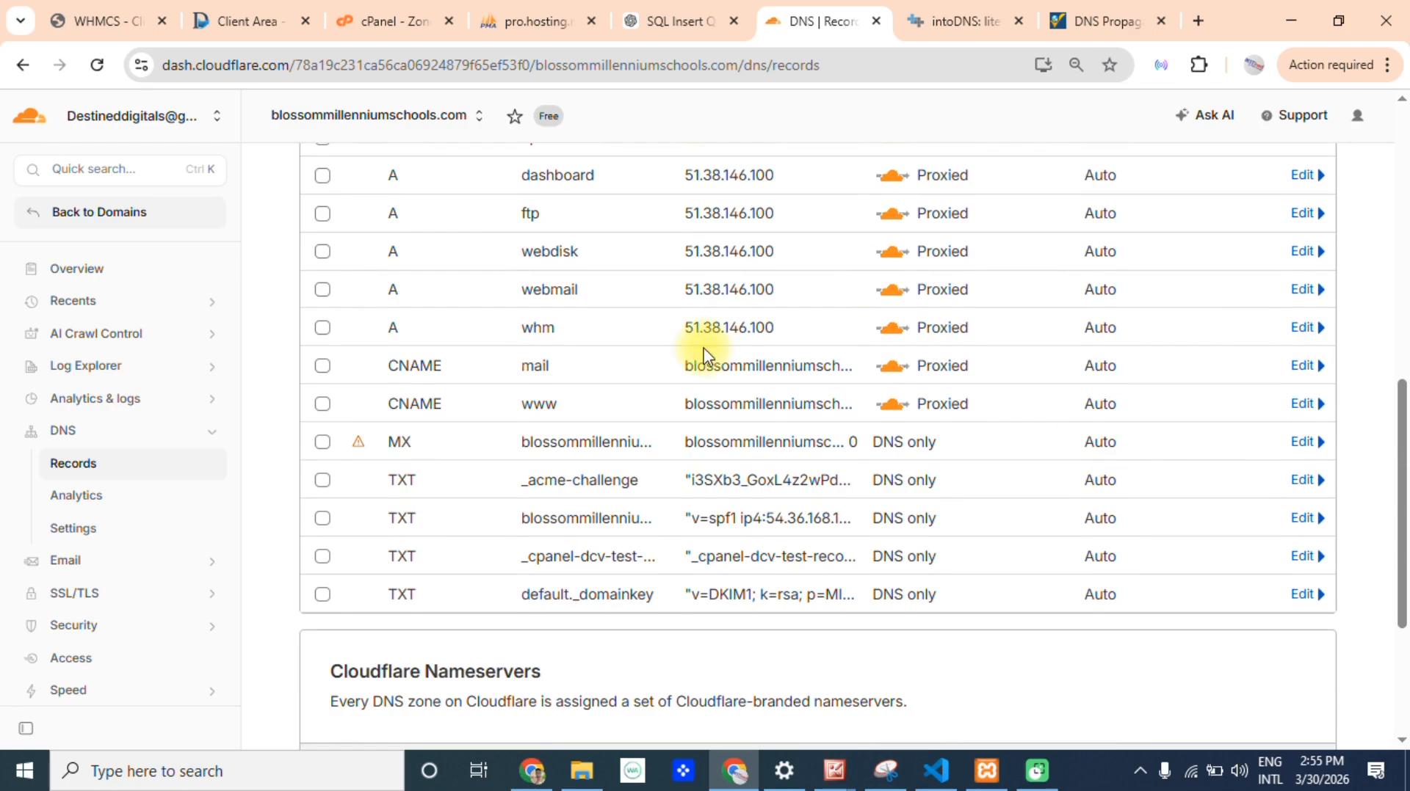
left_click(387, 412)
left_click_drag(387, 412, 588, 409)
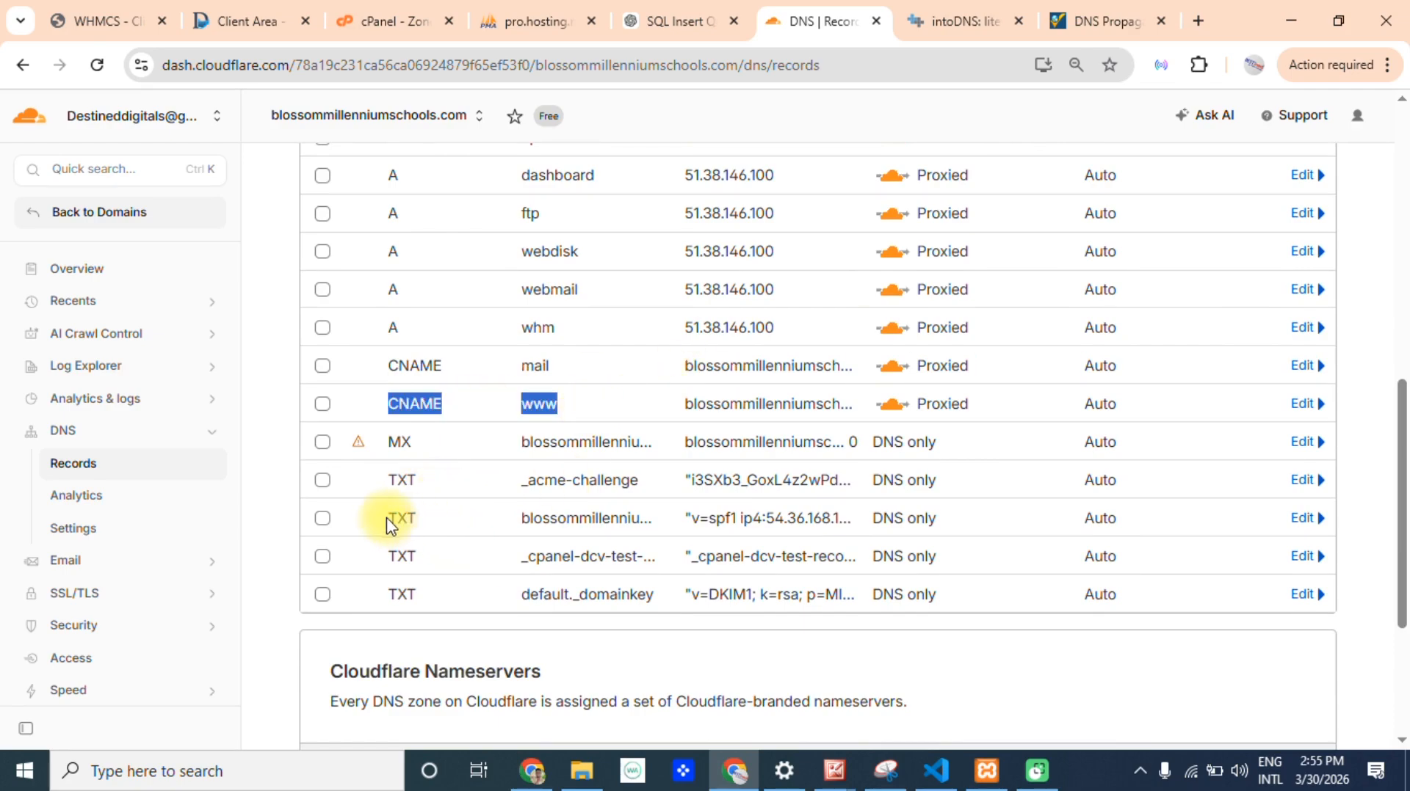
left_click_drag(386, 520, 609, 527)
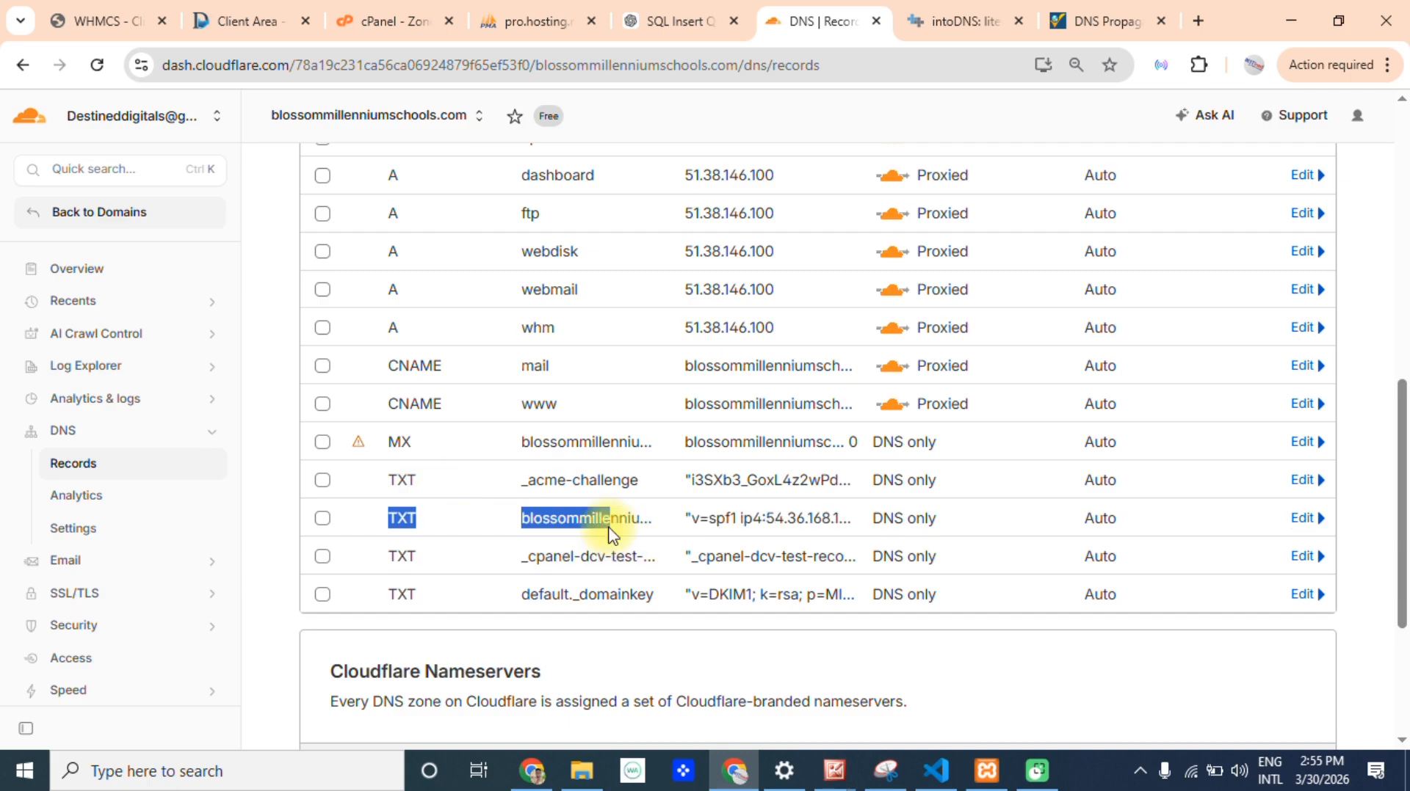
left_click_drag(1400, 582, 1400, 487)
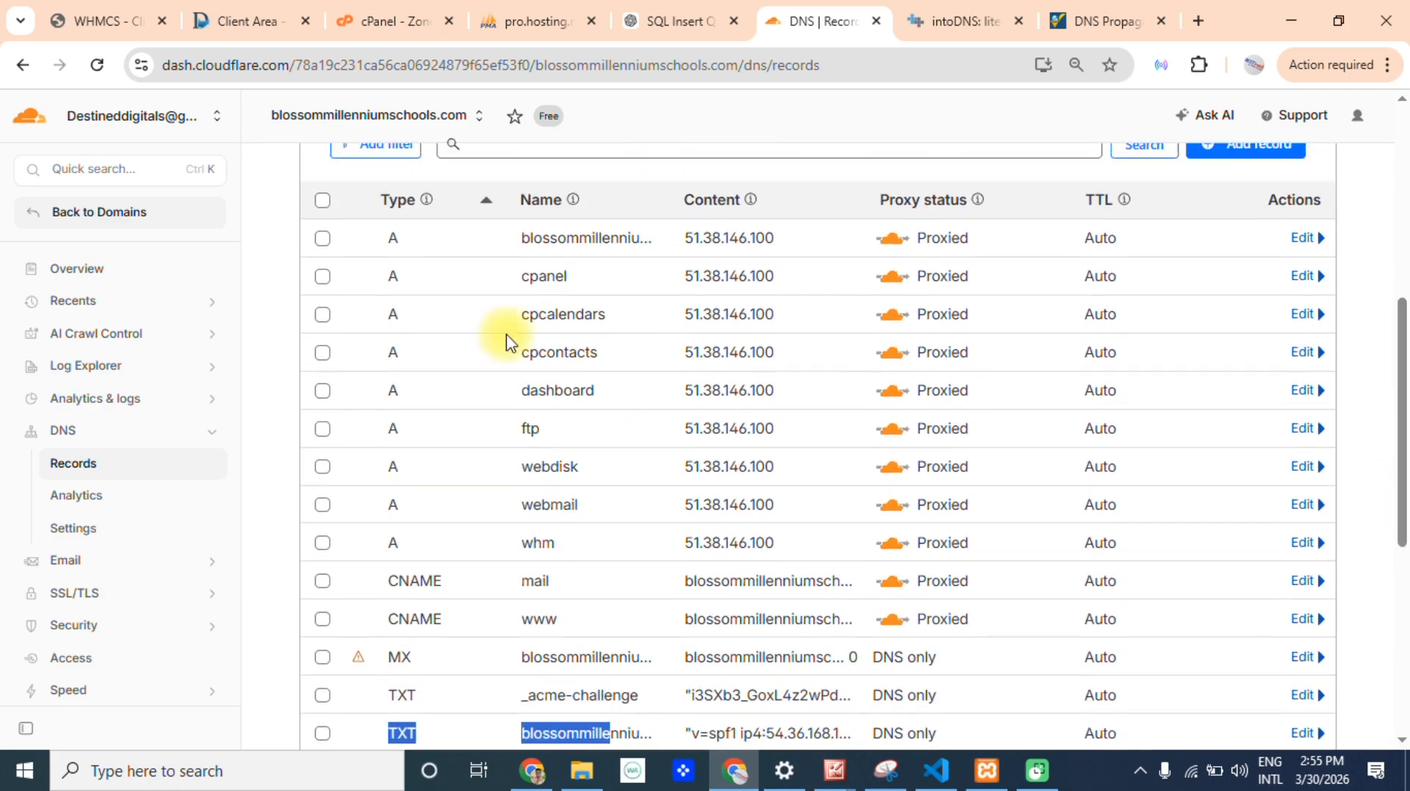
left_click_drag(367, 239, 665, 261)
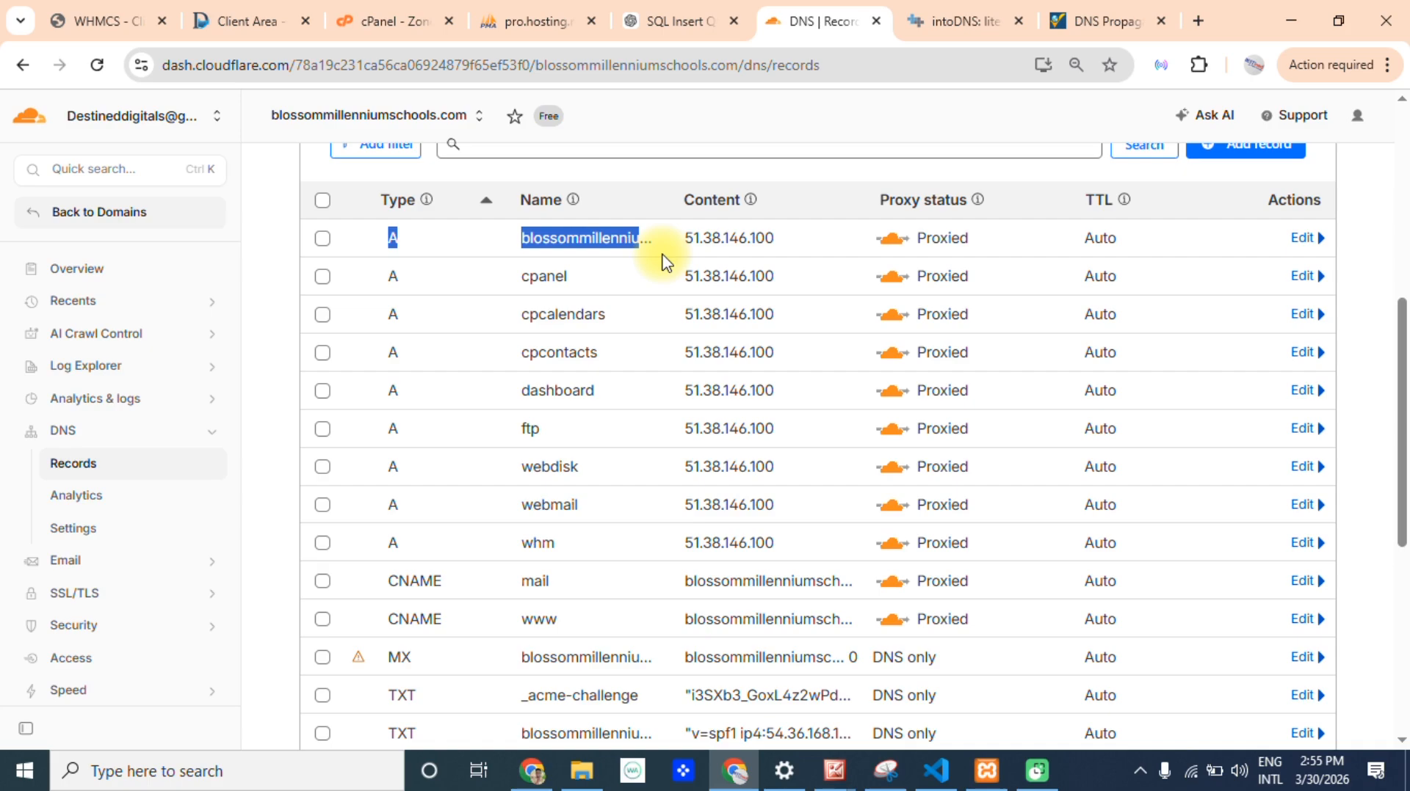
left_click_drag(1400, 440, 1400, 204)
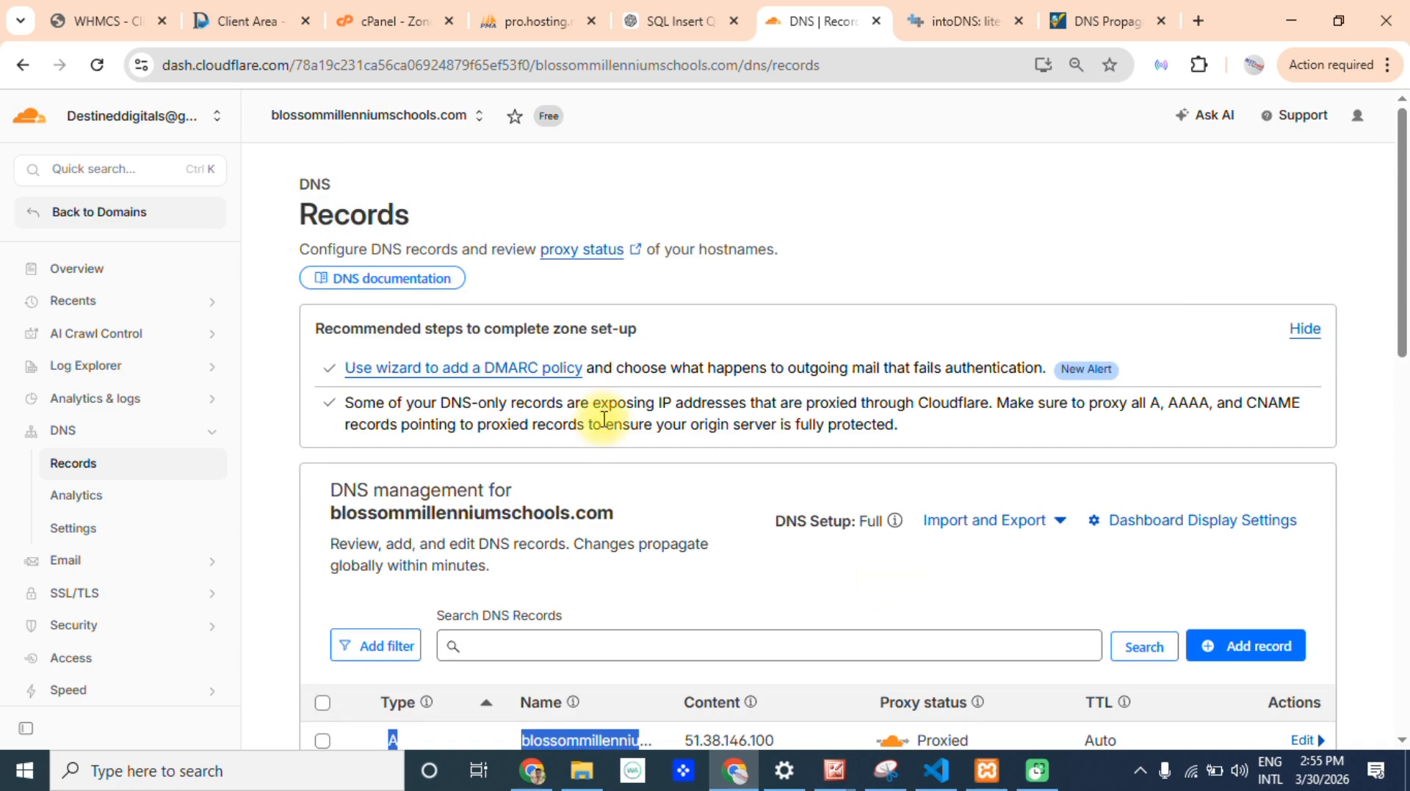
Return to the hosting client area's nameserver page for litewaycourier.com.
left_click(239, 20)
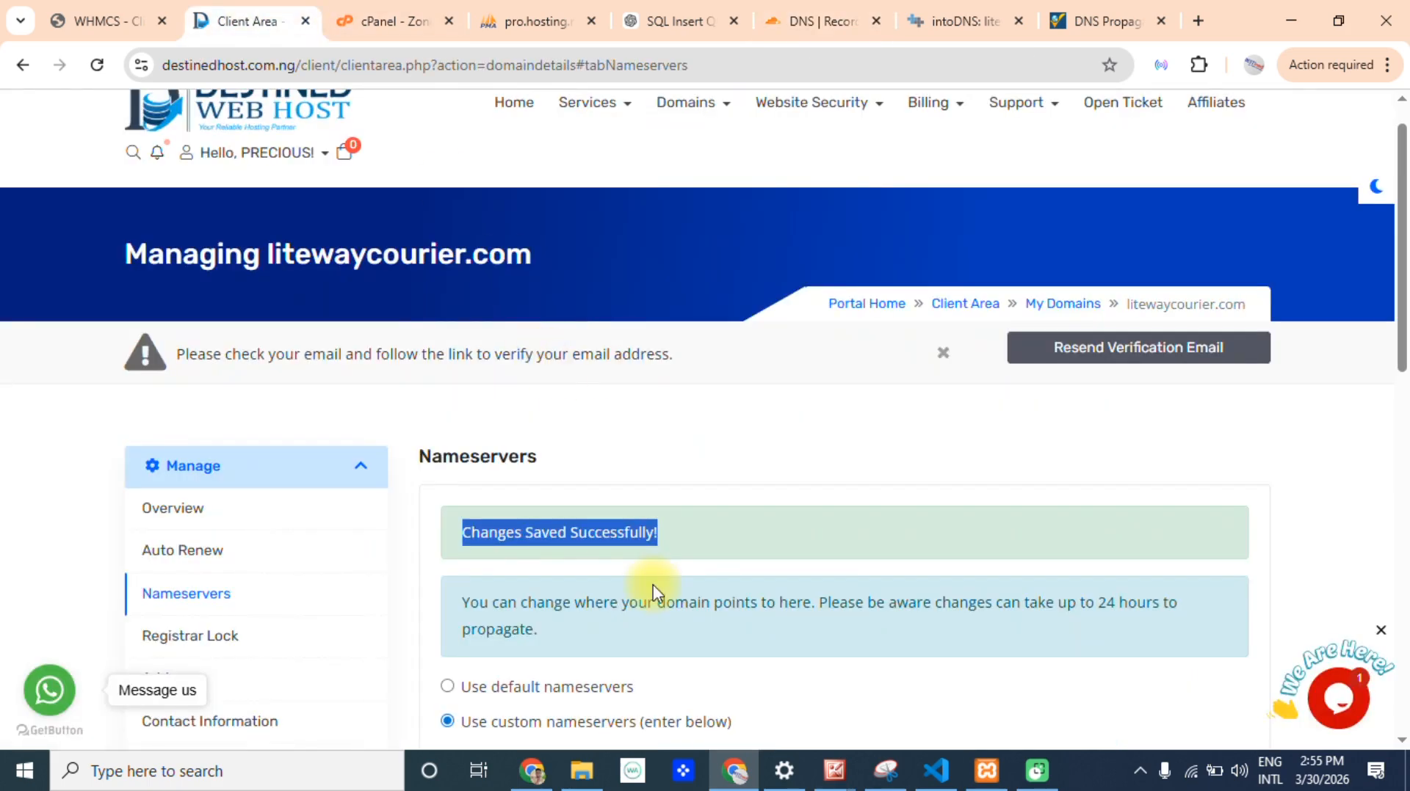
scroll(1397, 228, "up", 1)
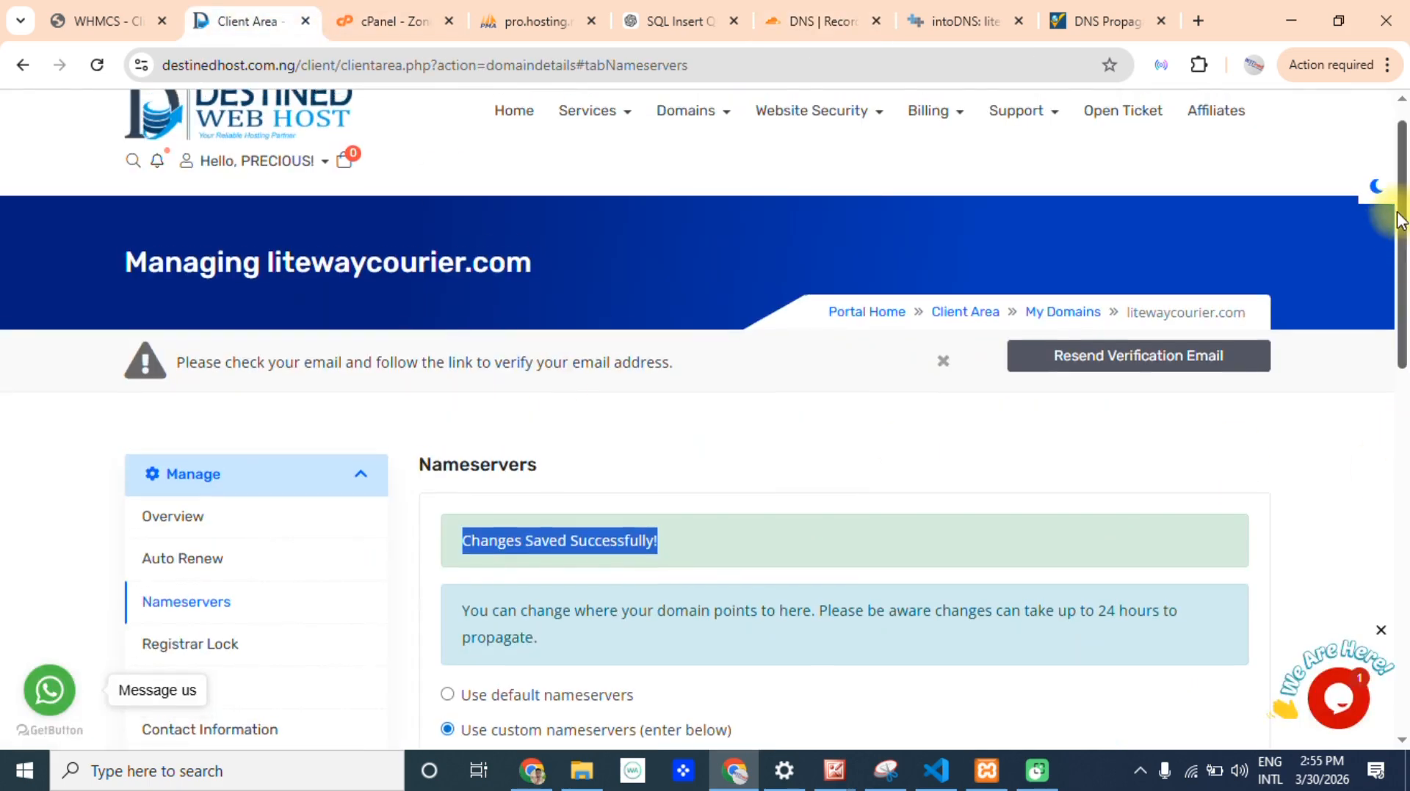